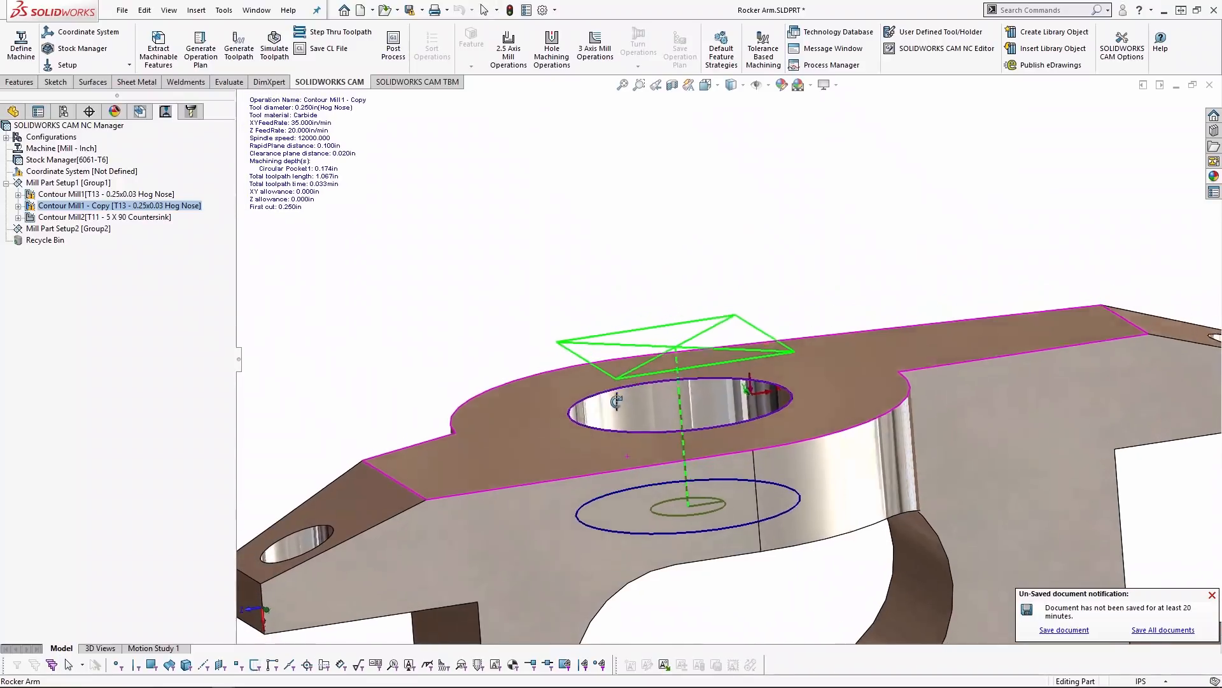
- Inspect the toolpath of the Contour Mill2 countersink operation in the upper bore
{"action": "scroll", "coordinate": [598, 405], "scroll_direction": "down", "scroll_amount": 1}
{"action": "left_click", "coordinate": [105, 217]}
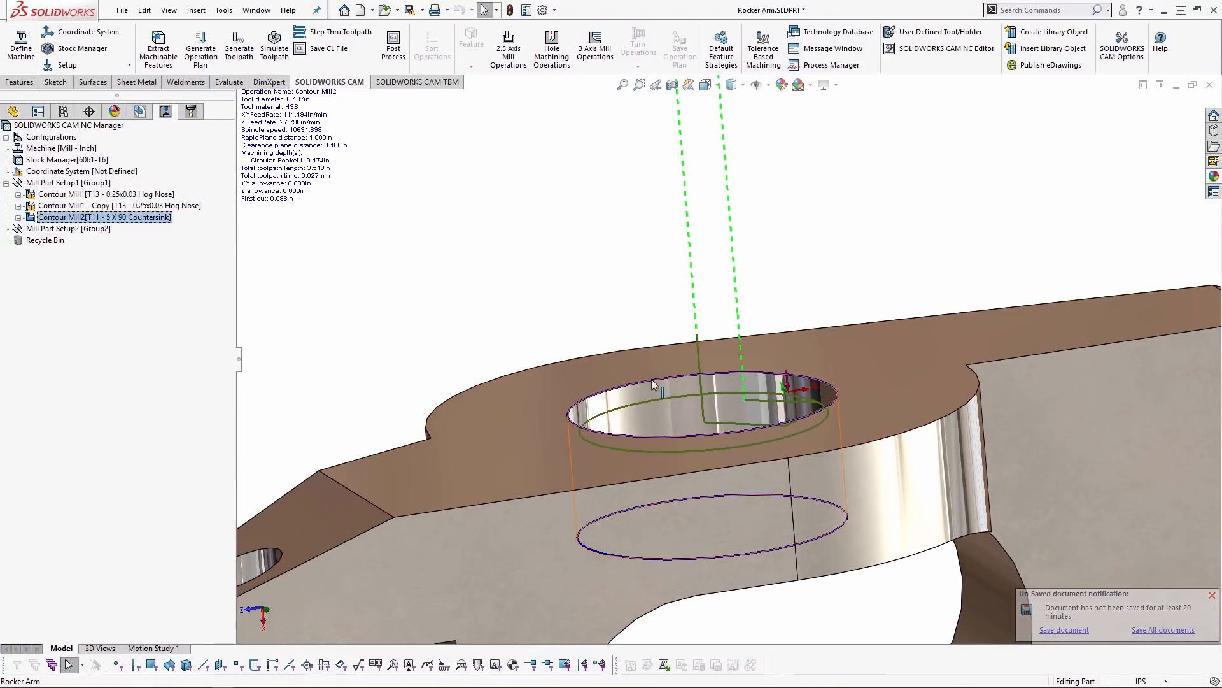
{"action": "scroll", "coordinate": [644, 380], "scroll_direction": "up", "scroll_amount": 4}
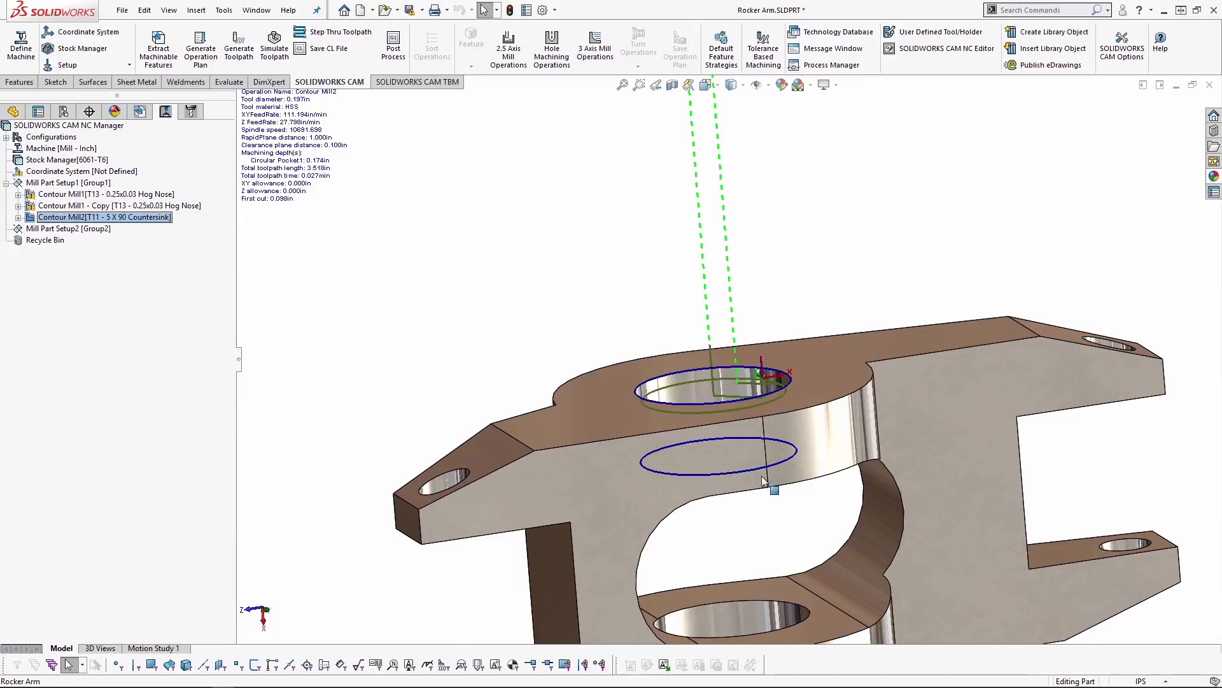
{"action": "scroll", "coordinate": [773, 482], "scroll_direction": "up", "scroll_amount": 2}
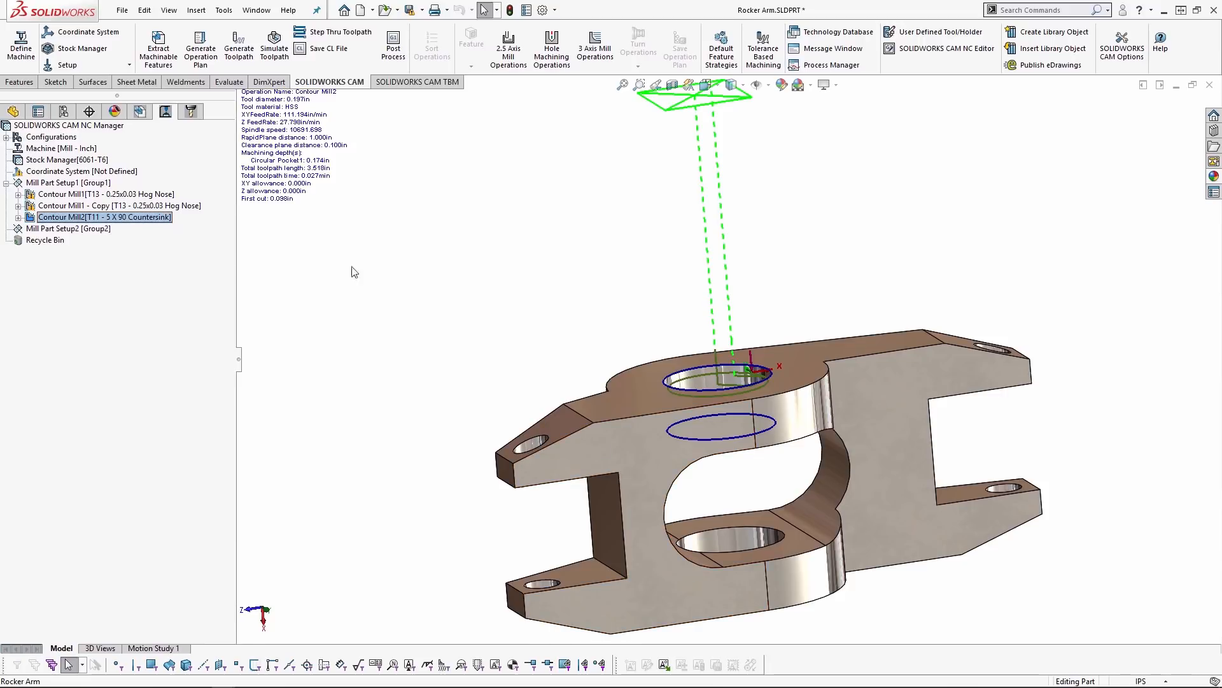
- Start saving Circular Pocket1's operation plan to the database as a new feature condition with a [New] strategy
{"action": "left_click", "coordinate": [139, 111]}
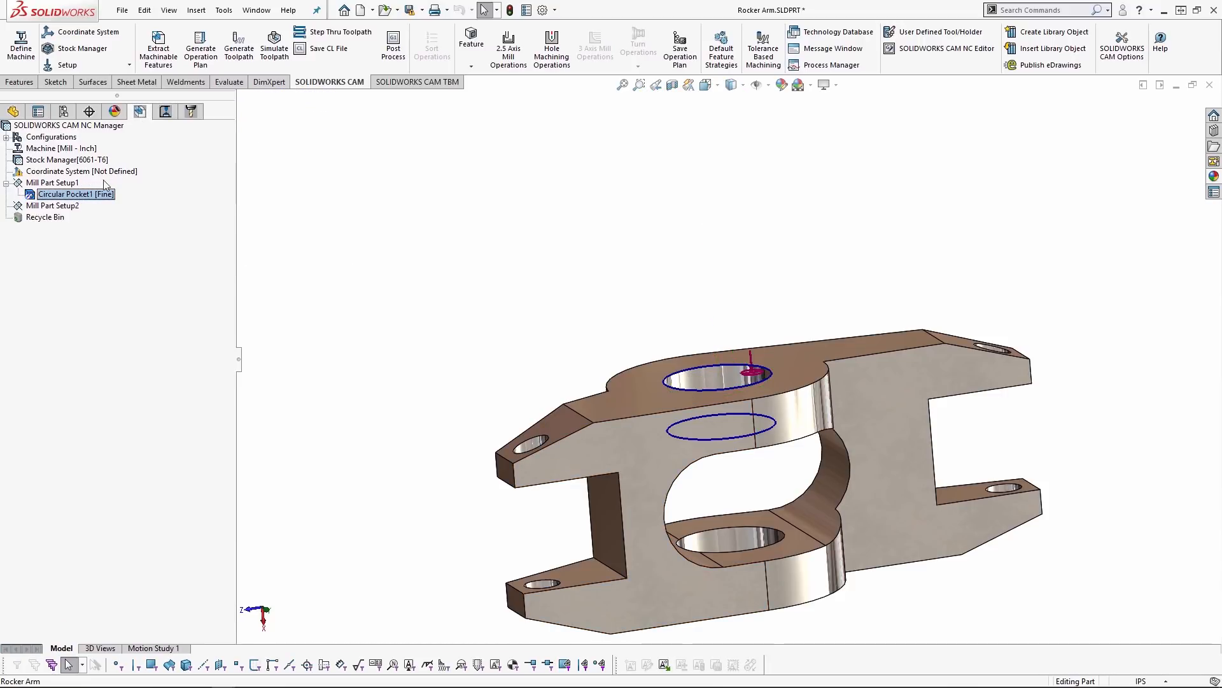
{"action": "right_click", "coordinate": [100, 201]}
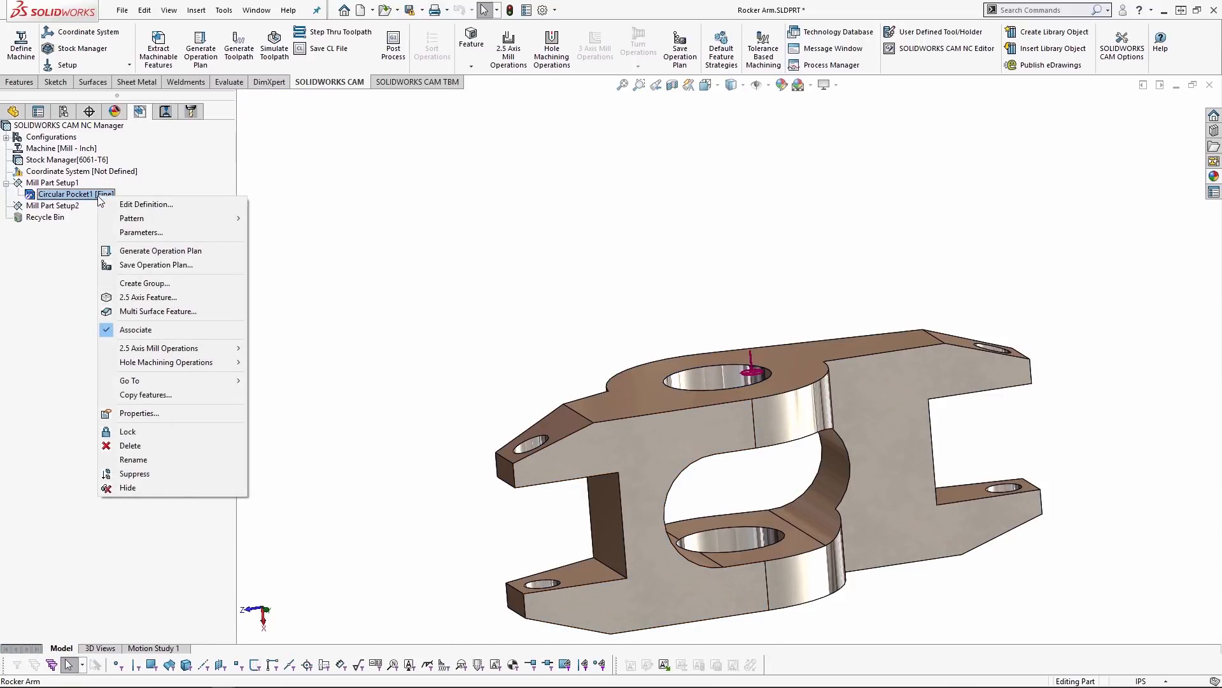
{"action": "left_click", "coordinate": [164, 264]}
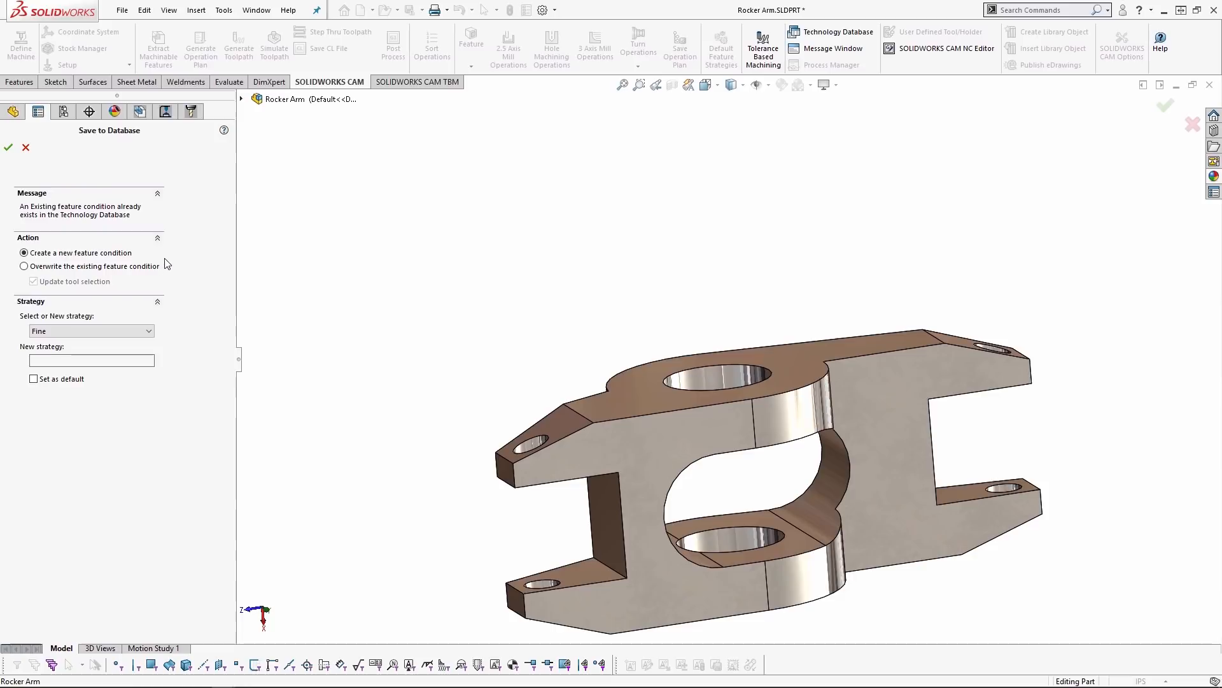
{"action": "left_click", "coordinate": [115, 266]}
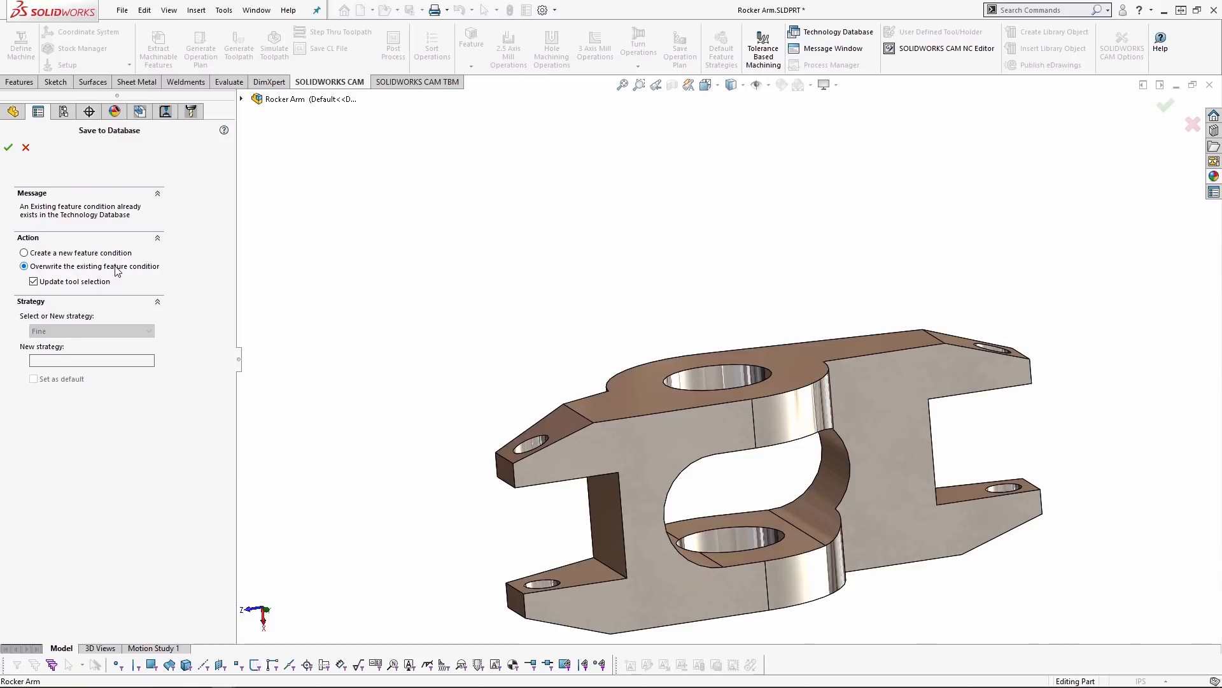
{"action": "left_click", "coordinate": [97, 254]}
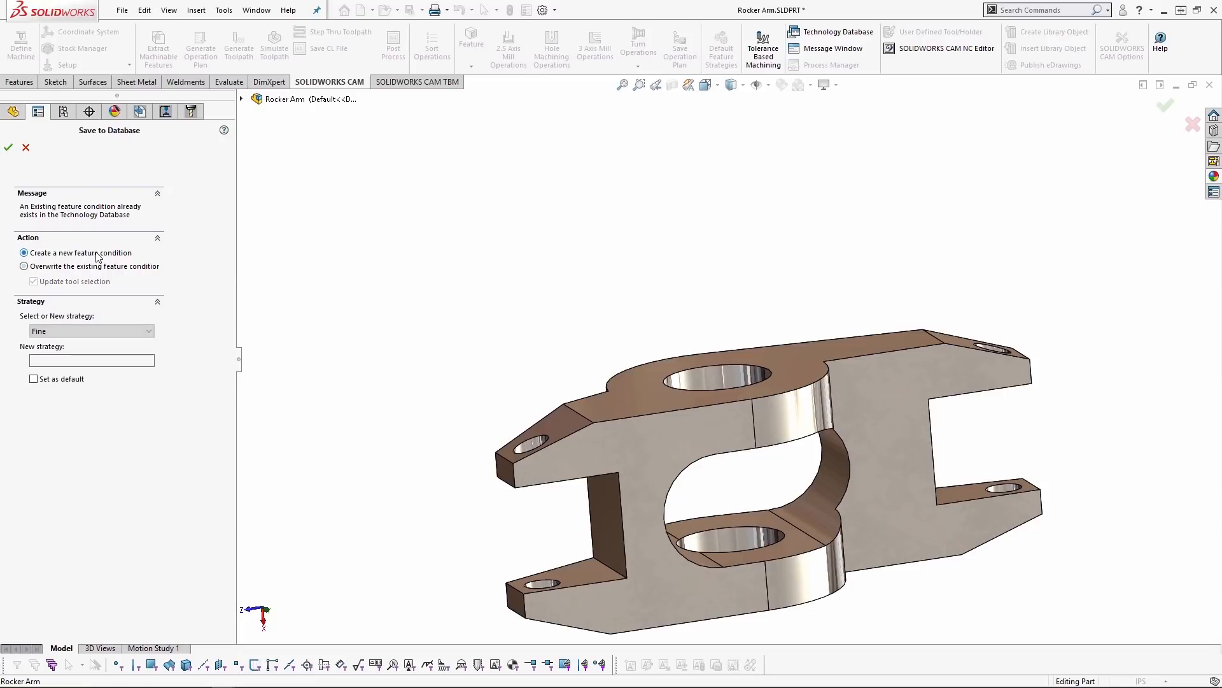
{"action": "left_click", "coordinate": [79, 331]}
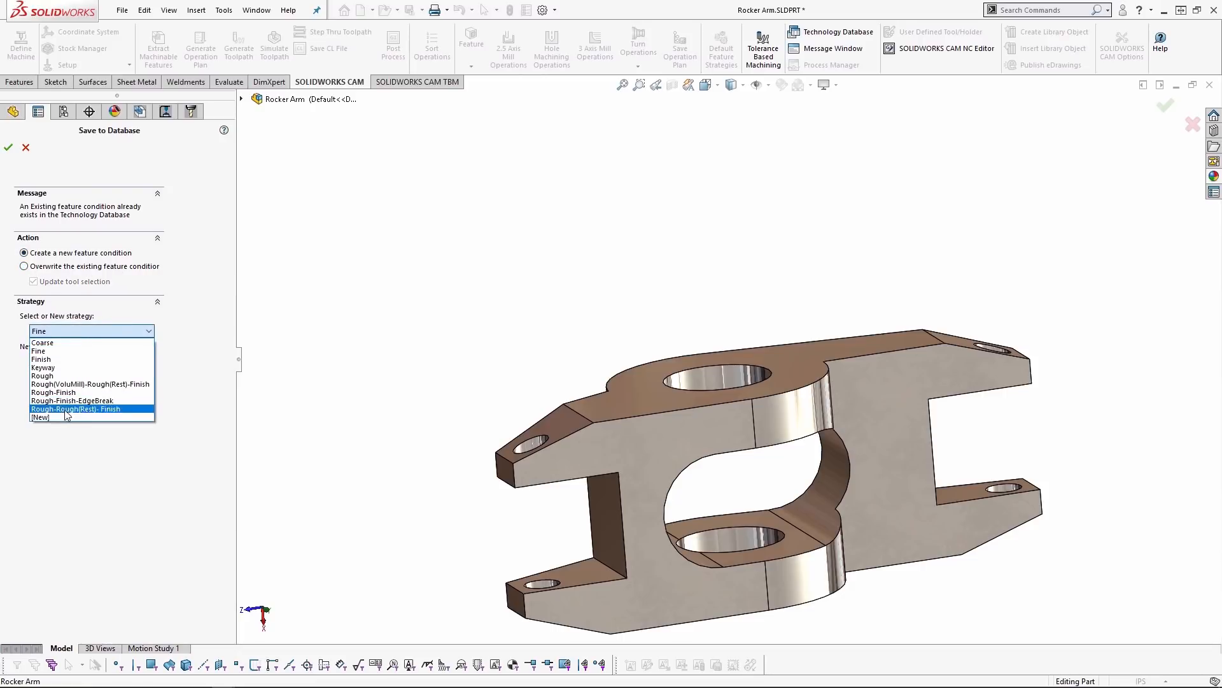
{"action": "left_click", "coordinate": [69, 418]}
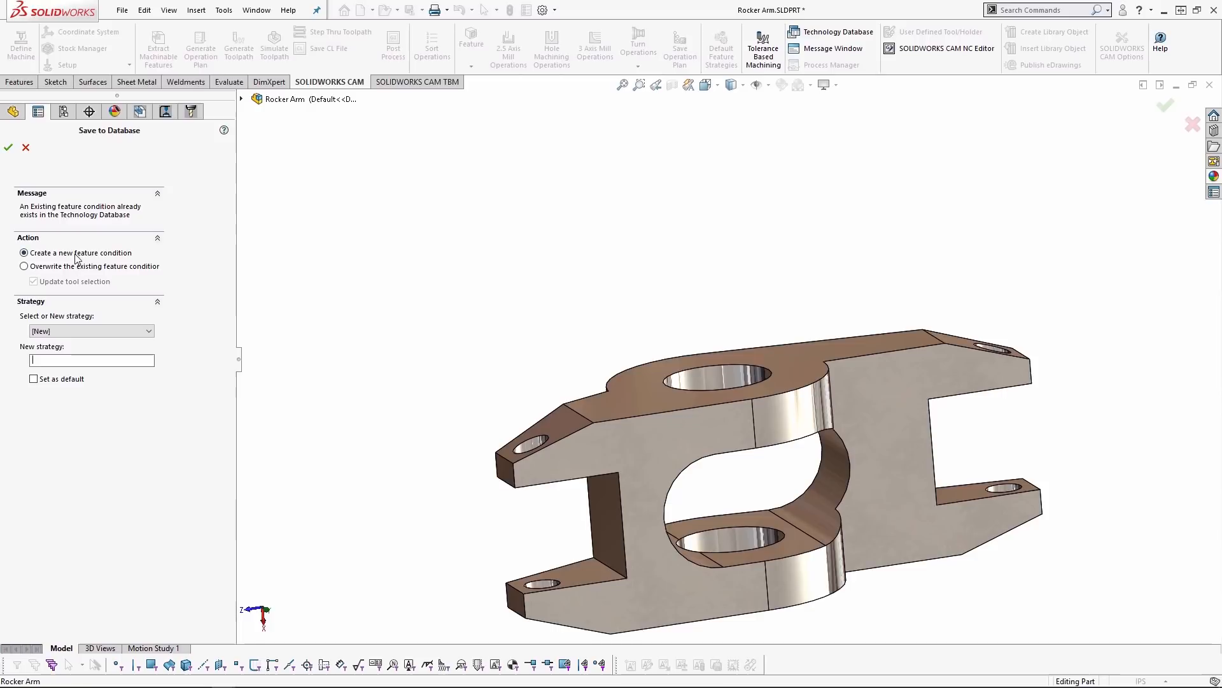
- Name the new strategy 3-Step Interpolation Finish and confirm saving it to the database
{"action": "left_click", "coordinate": [74, 361]}
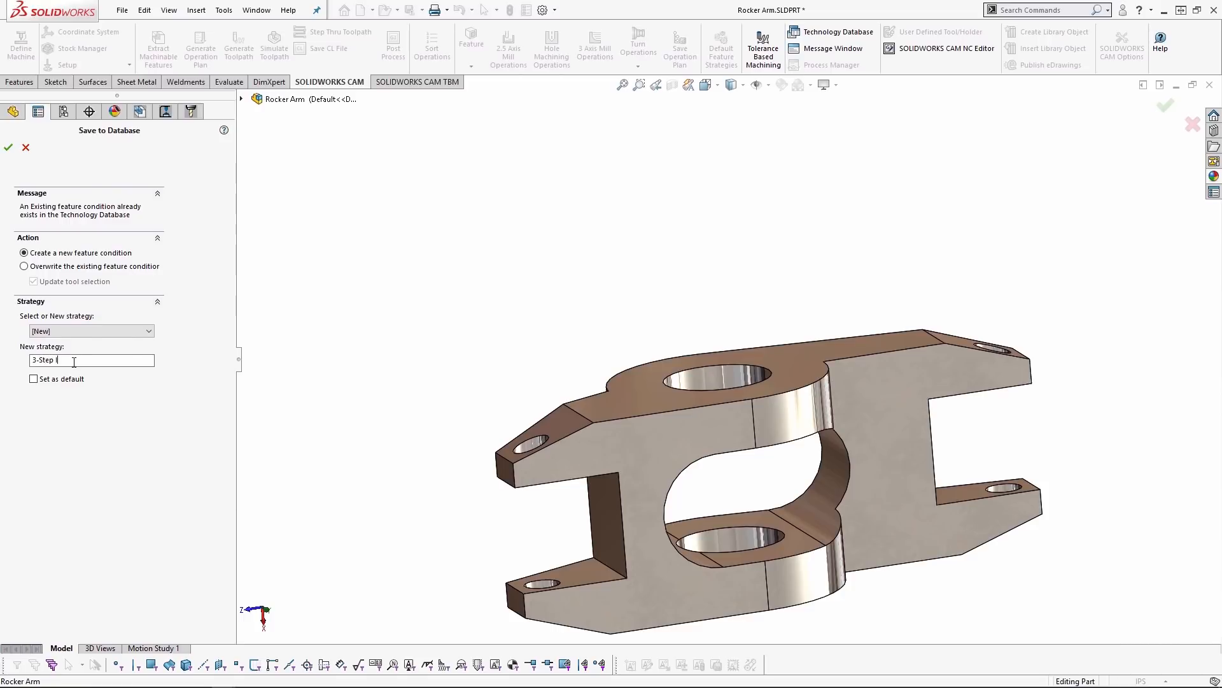
{"action": "type", "text": "polat"}
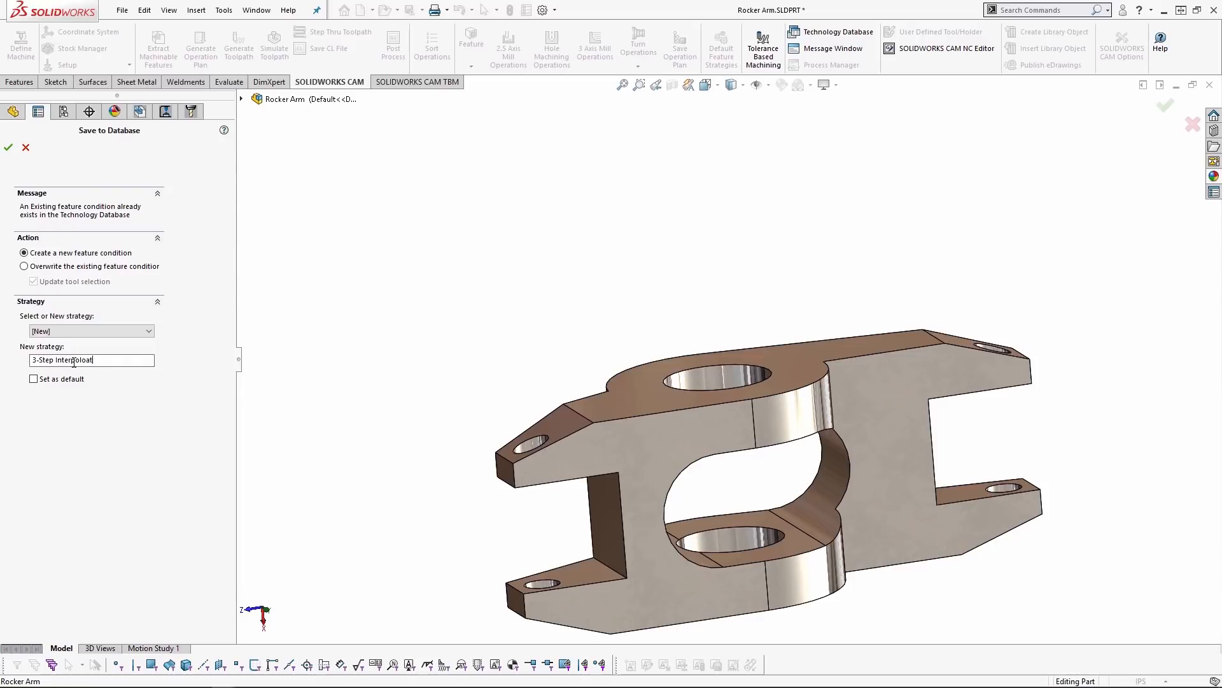
{"action": "key", "text": "BackSpace"}
{"action": "key", "text": "BackSpace"}
{"action": "key", "text": "BackSpace"}
{"action": "key", "text": "BackSpace"}
{"action": "key", "text": "BackSpace"}
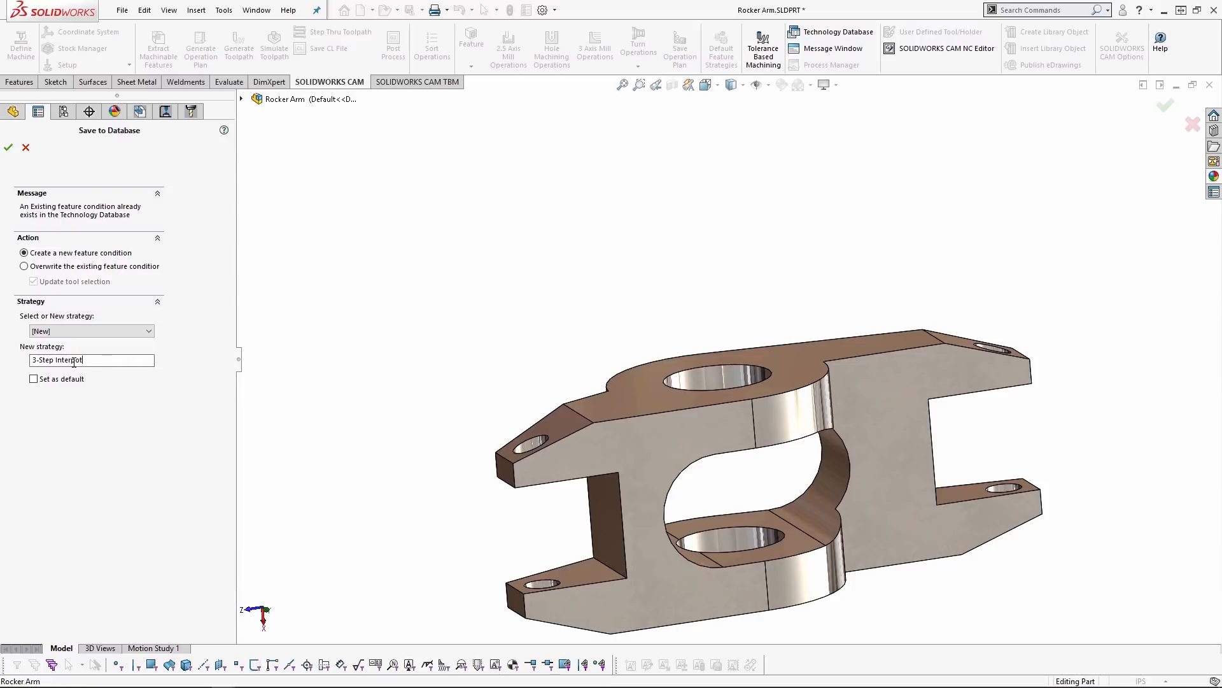
{"action": "type", "text": "ation Finish"}
{"action": "left_click", "coordinate": [8, 147]}
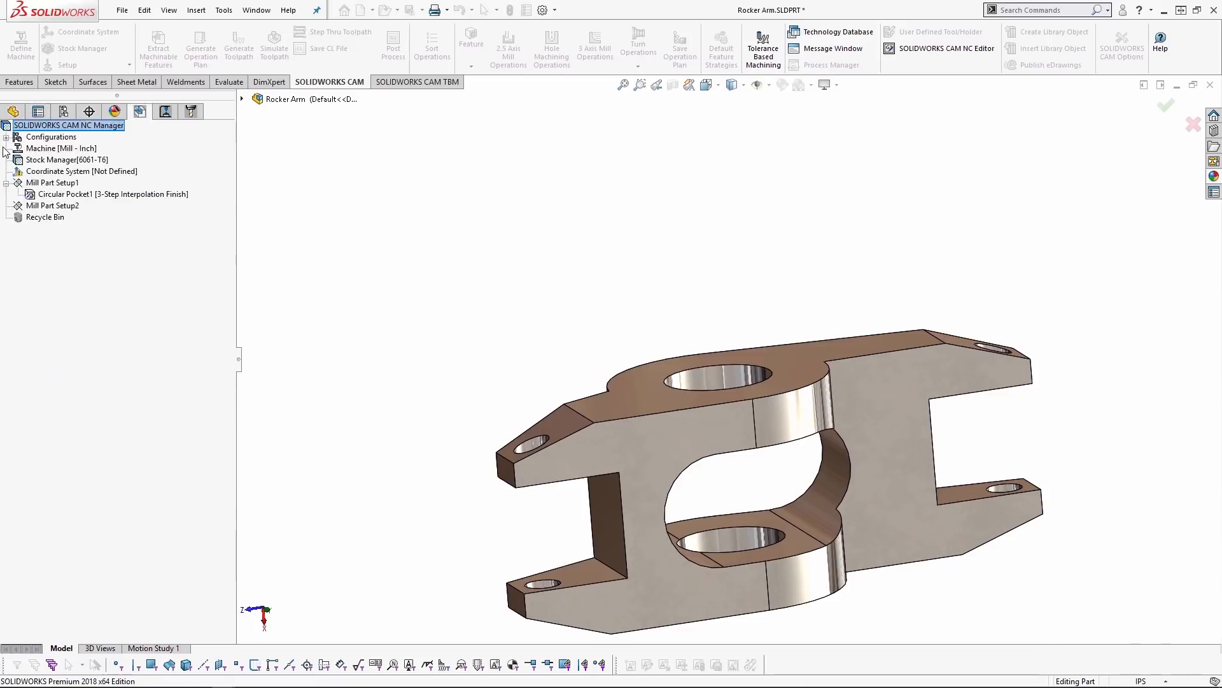
- Set the feature condition's upper limits to 1 for box width and 100 for feature depth, and accept the condition
{"action": "left_click_drag", "start_coordinate": [198, 16], "coordinate": [260, 122]}
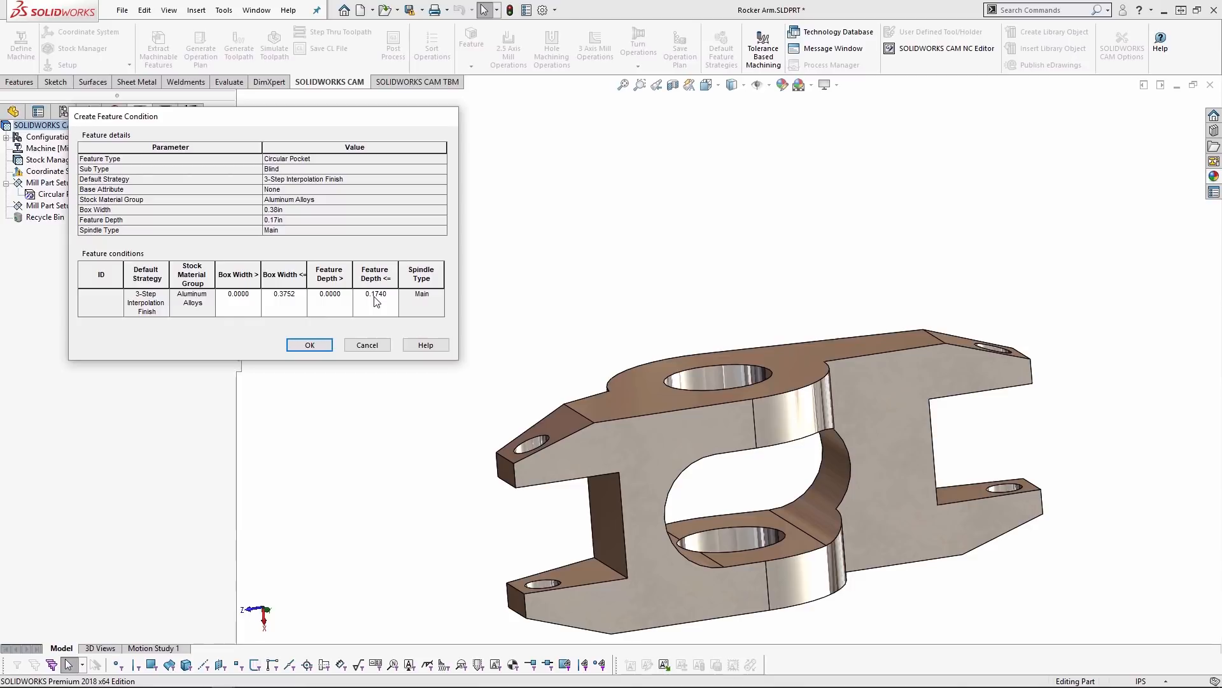
{"action": "left_click", "coordinate": [294, 294]}
{"action": "double_click", "coordinate": [272, 295]}
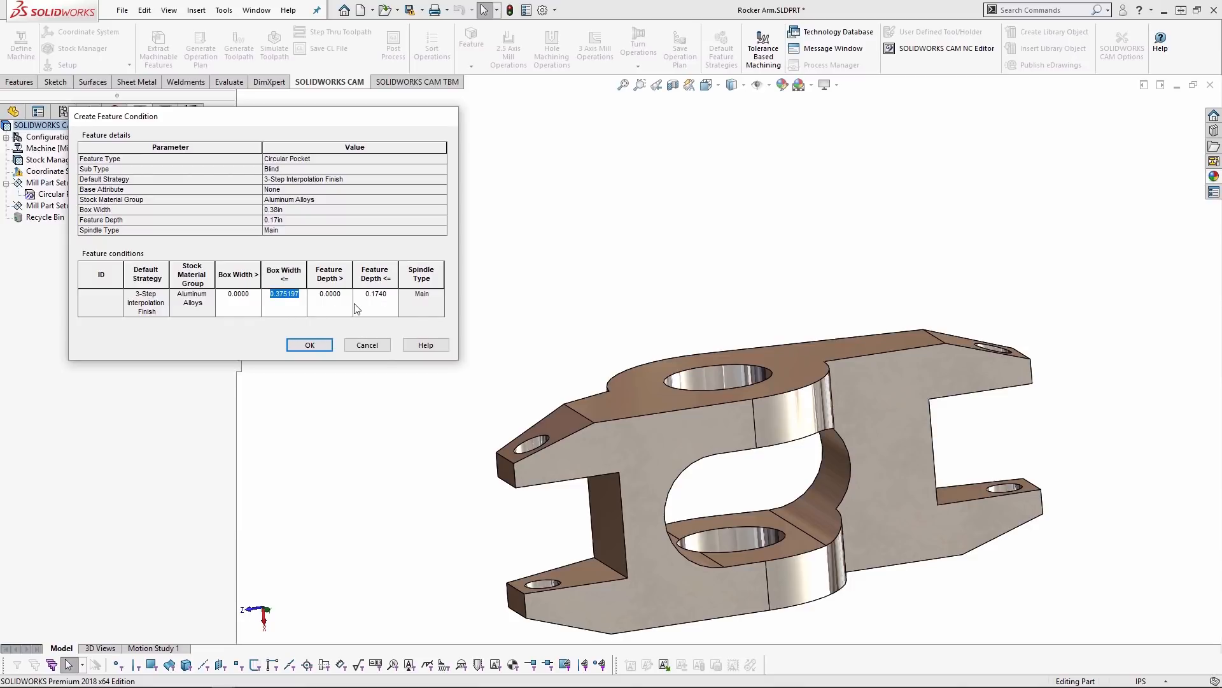
{"action": "type", "text": "1"}
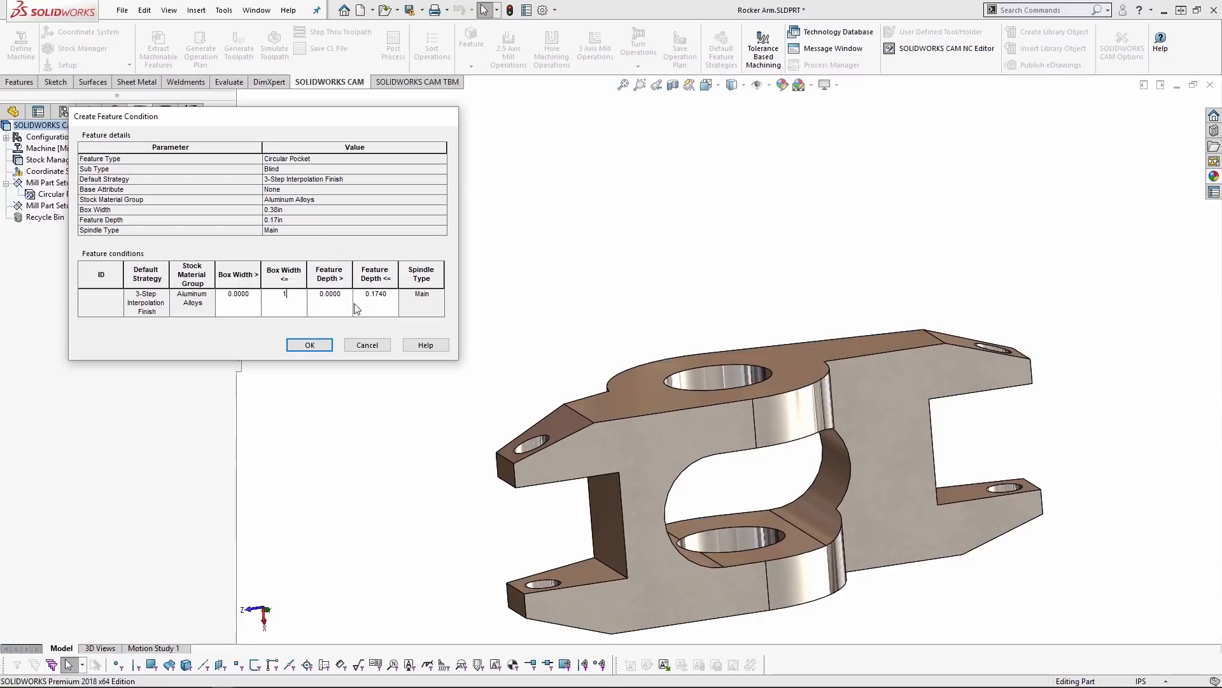
{"action": "left_click", "coordinate": [380, 307]}
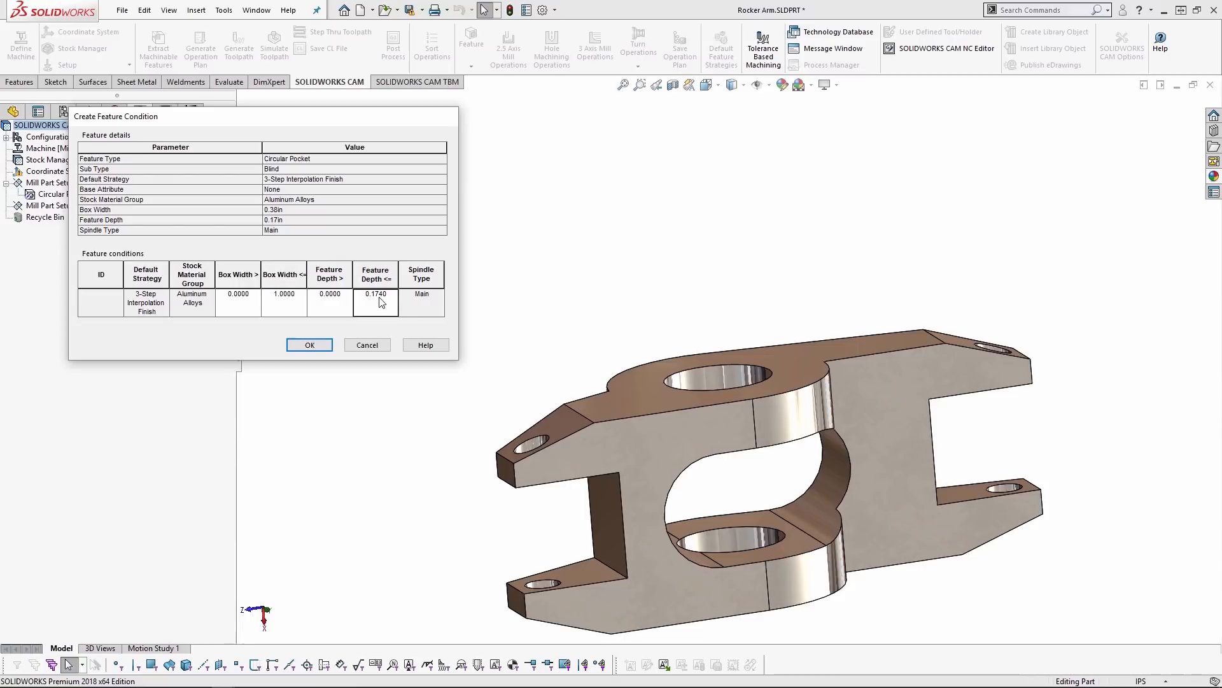
{"action": "double_click", "coordinate": [389, 295]}
{"action": "type", "text": "100"}
{"action": "left_click", "coordinate": [310, 345]}
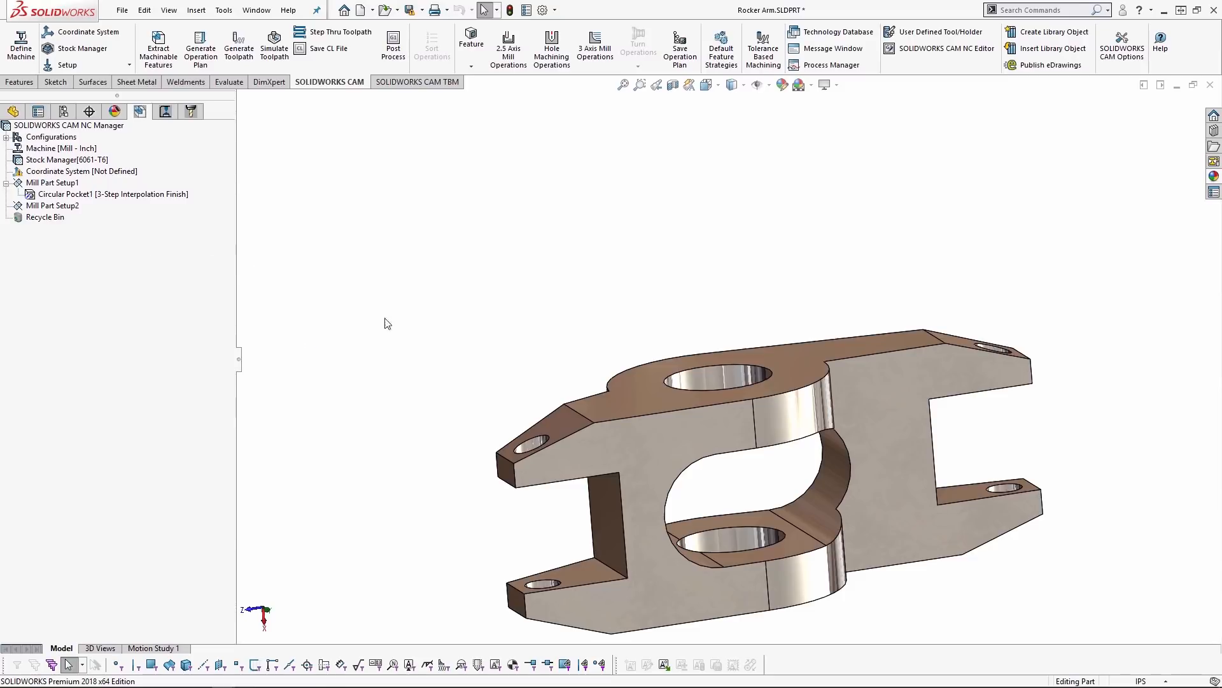
- Start a 2.5 axis pocket feature in Mill Part Setup2 from the bore face on the part's opposite side
{"action": "key", "text": "z"}
{"action": "middle_click_drag", "start_coordinate": [784, 551], "coordinate": [732, 409]}
{"action": "left_click", "coordinate": [731, 409]}
{"action": "scroll", "coordinate": [757, 478], "scroll_direction": "down", "scroll_amount": 2}
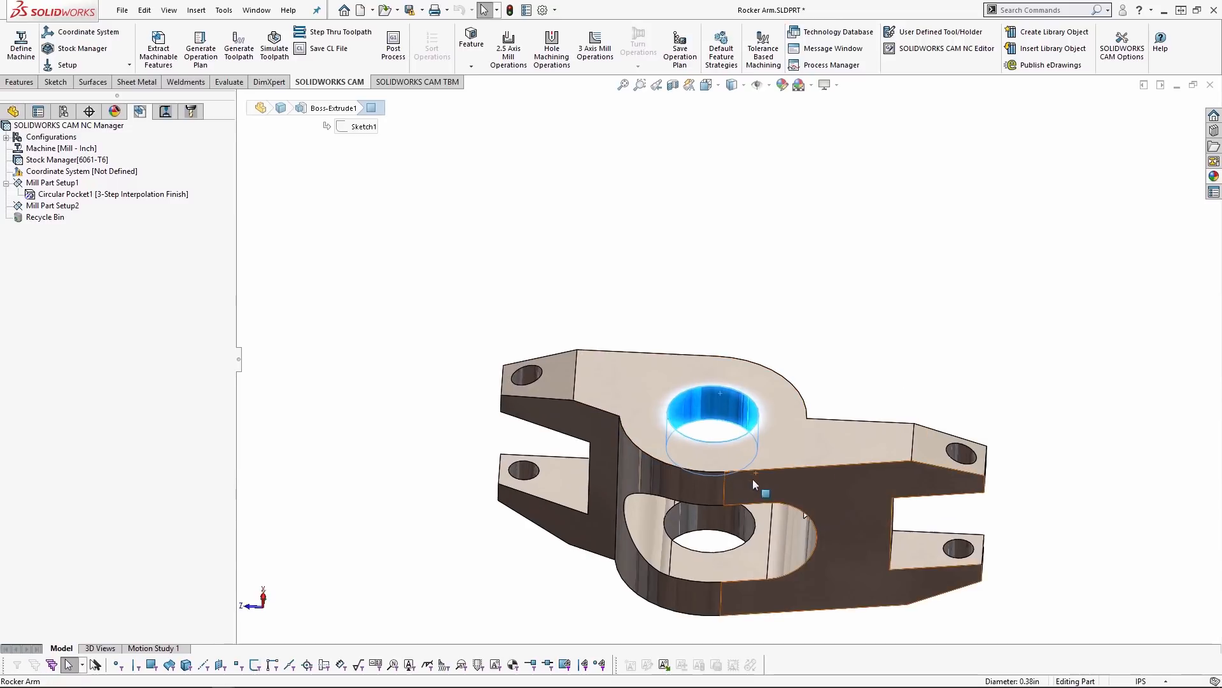
{"action": "right_click", "coordinate": [62, 207]}
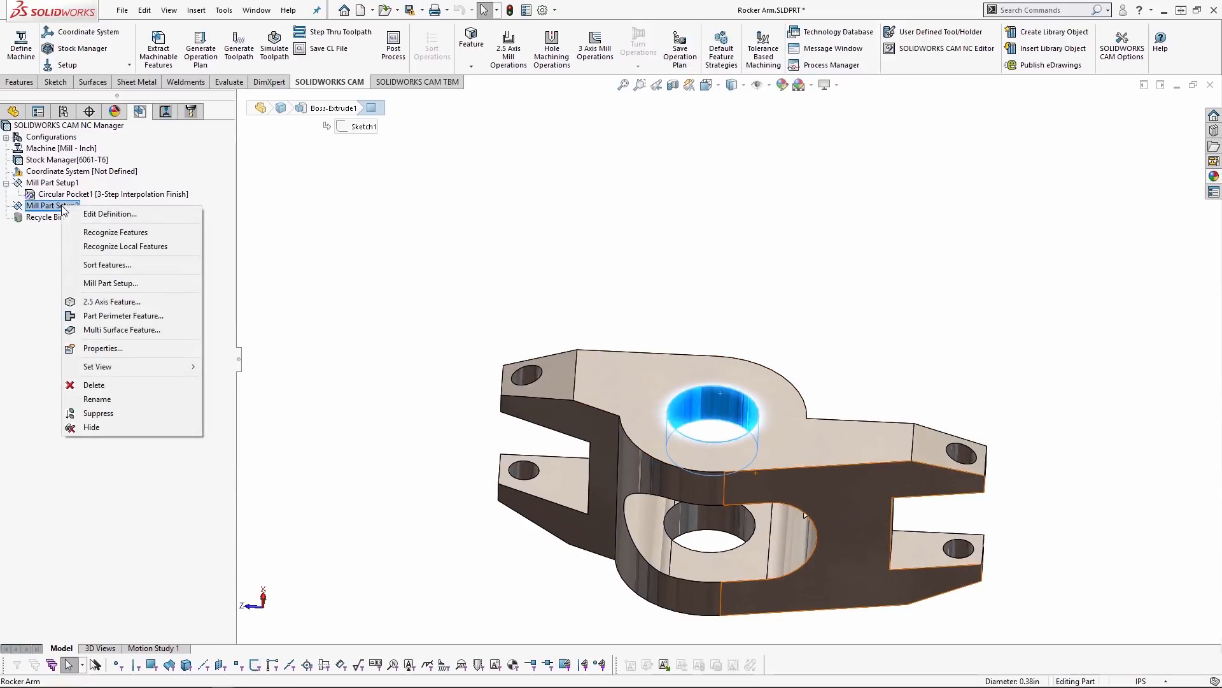
{"action": "left_click", "coordinate": [109, 304]}
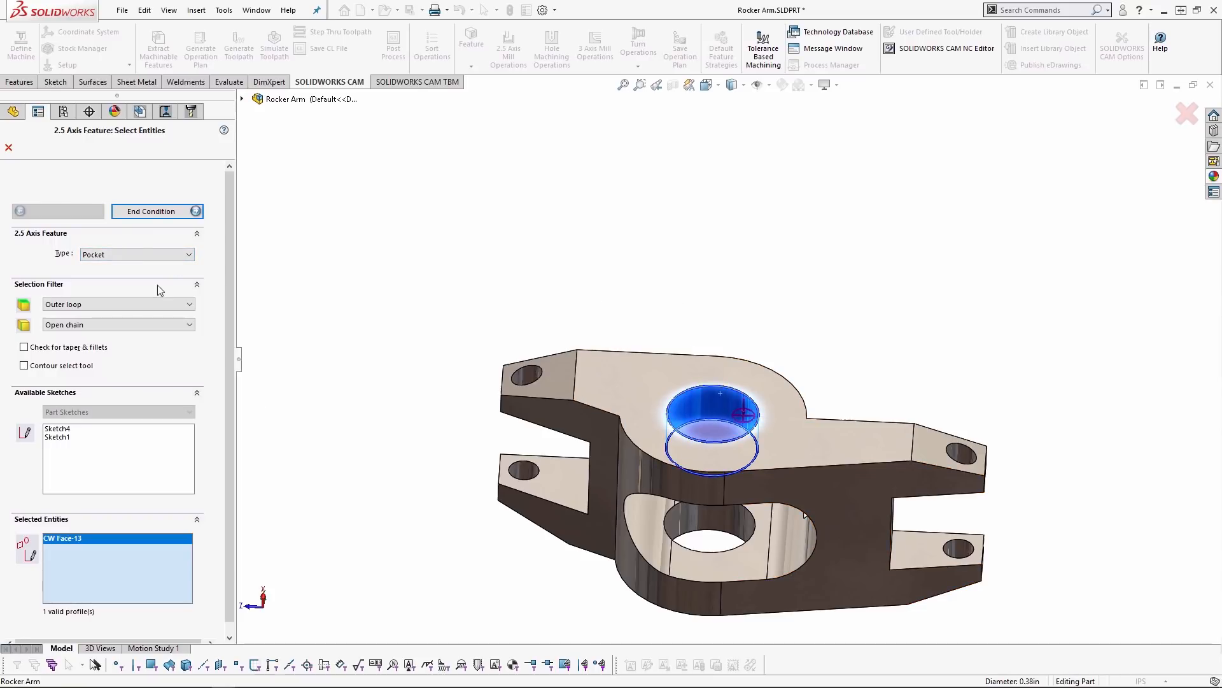
- End the pocket up to the inner face below the bore and create it with the 3-Step Interpolation Finish strategy
{"action": "left_click", "coordinate": [147, 214]}
{"action": "middle_click_drag", "start_coordinate": [649, 464], "coordinate": [751, 411]}
{"action": "left_click", "coordinate": [750, 414]}
{"action": "left_click", "coordinate": [173, 273]}
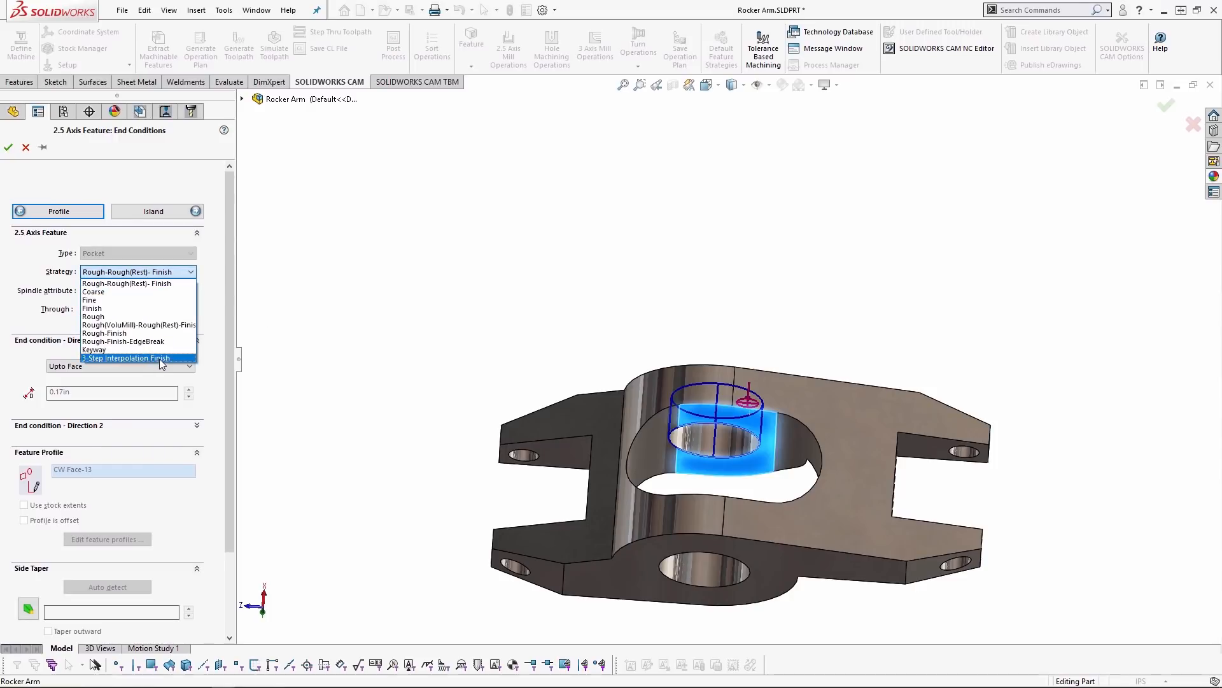
{"action": "left_click", "coordinate": [159, 358]}
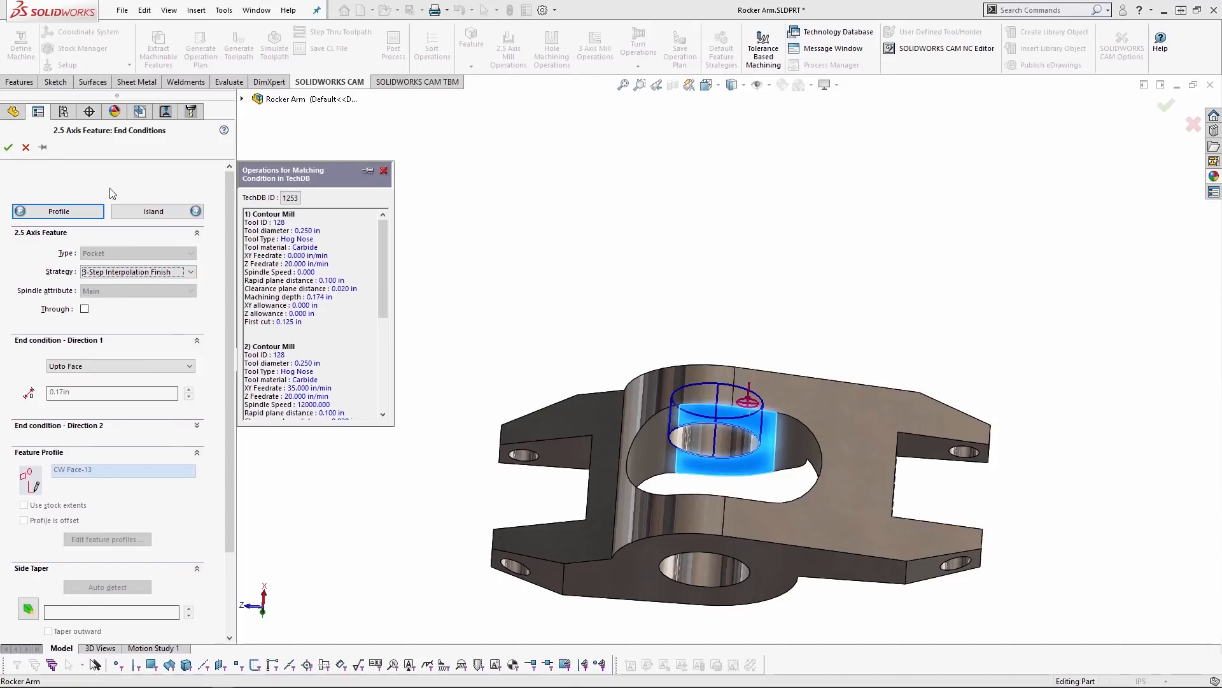
{"action": "left_click", "coordinate": [8, 147]}
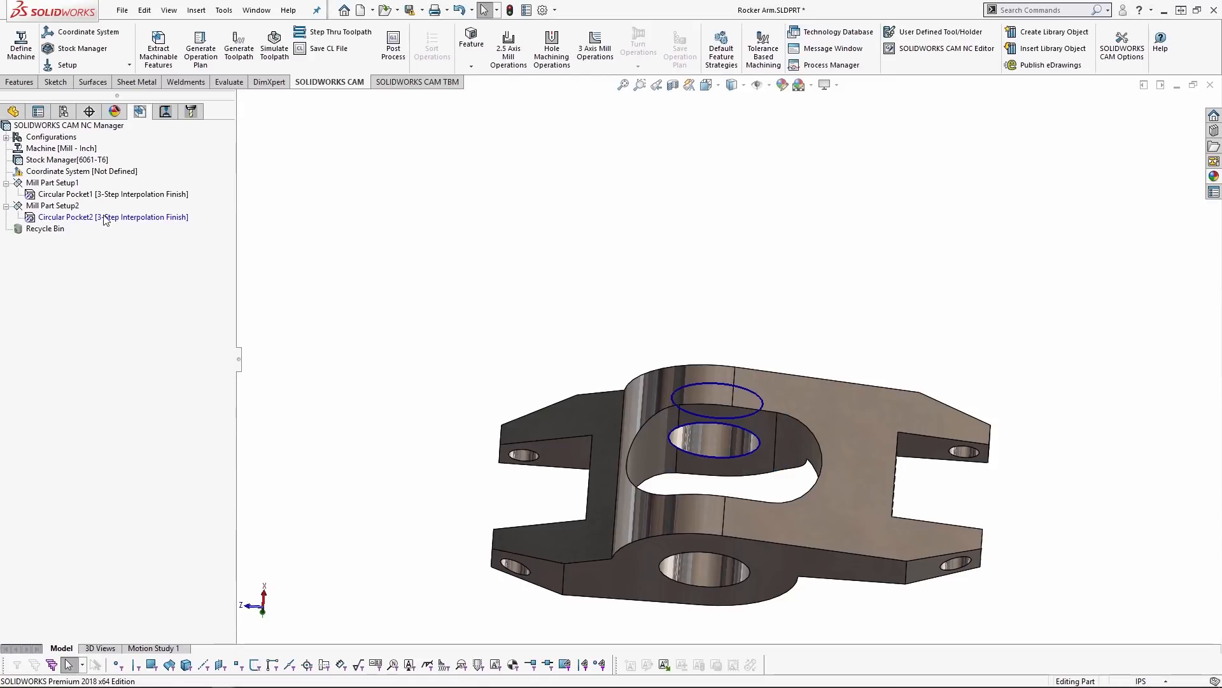
- Generate the operation plan for Circular Pocket2 in Mill Part Setup2
{"action": "right_click", "coordinate": [104, 217]}
{"action": "left_click", "coordinate": [171, 271]}
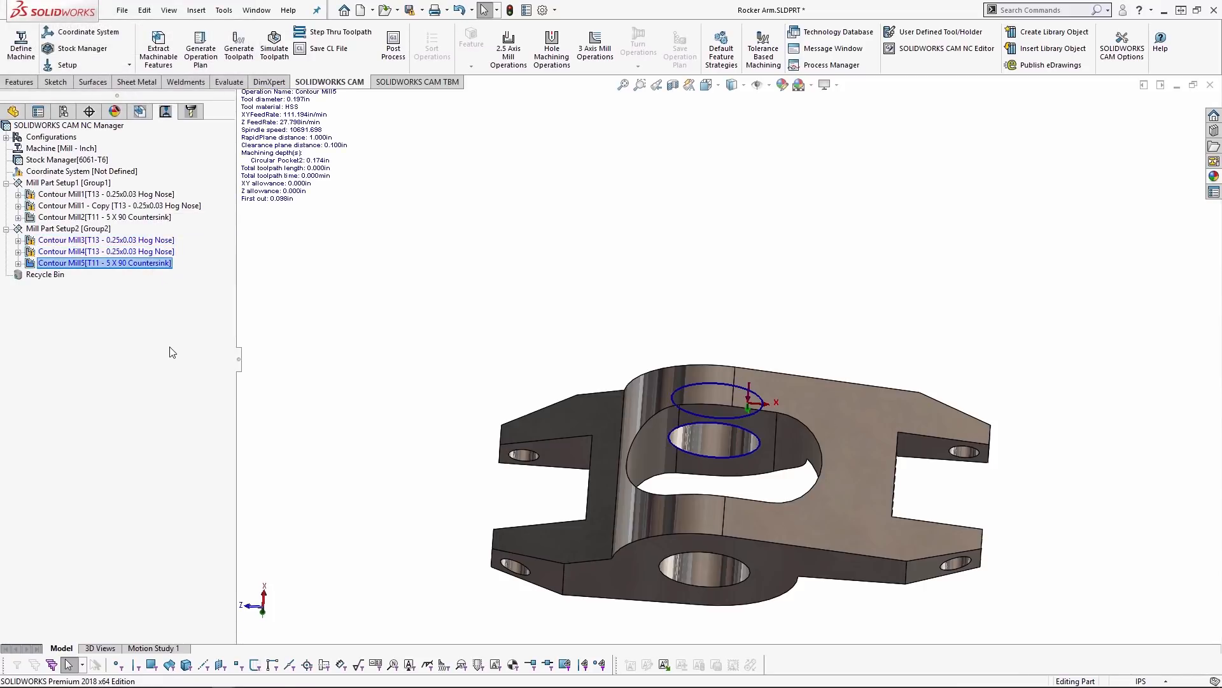
- Open Circular Pocket2's Technology Database record from the feature options of the Contour Mill3 operation
{"action": "left_click", "coordinate": [140, 246]}
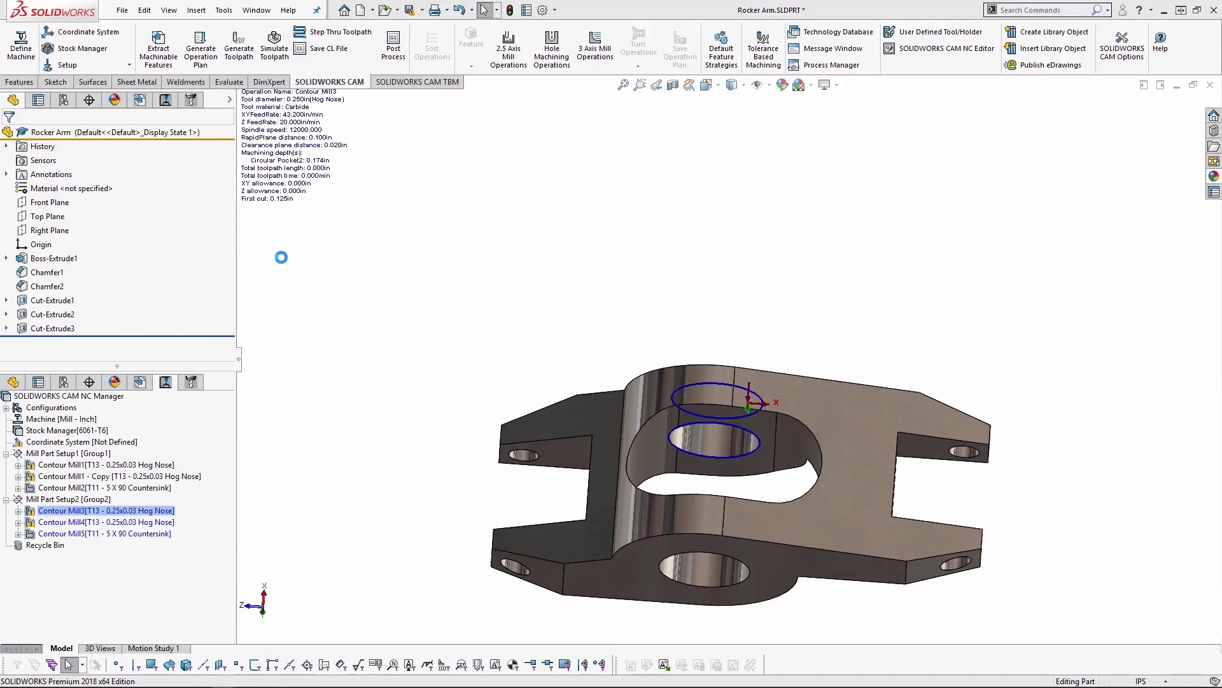
{"action": "left_click", "coordinate": [353, 168]}
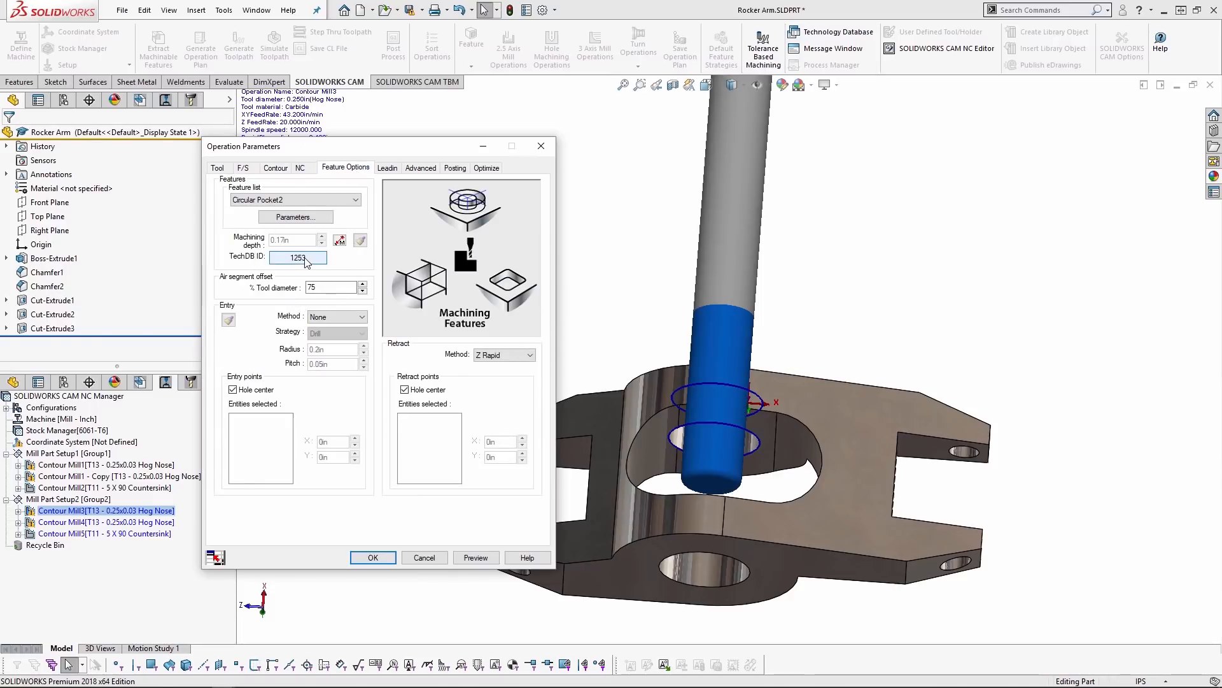
{"action": "left_click", "coordinate": [306, 262]}
{"action": "double_click", "coordinate": [306, 258]}
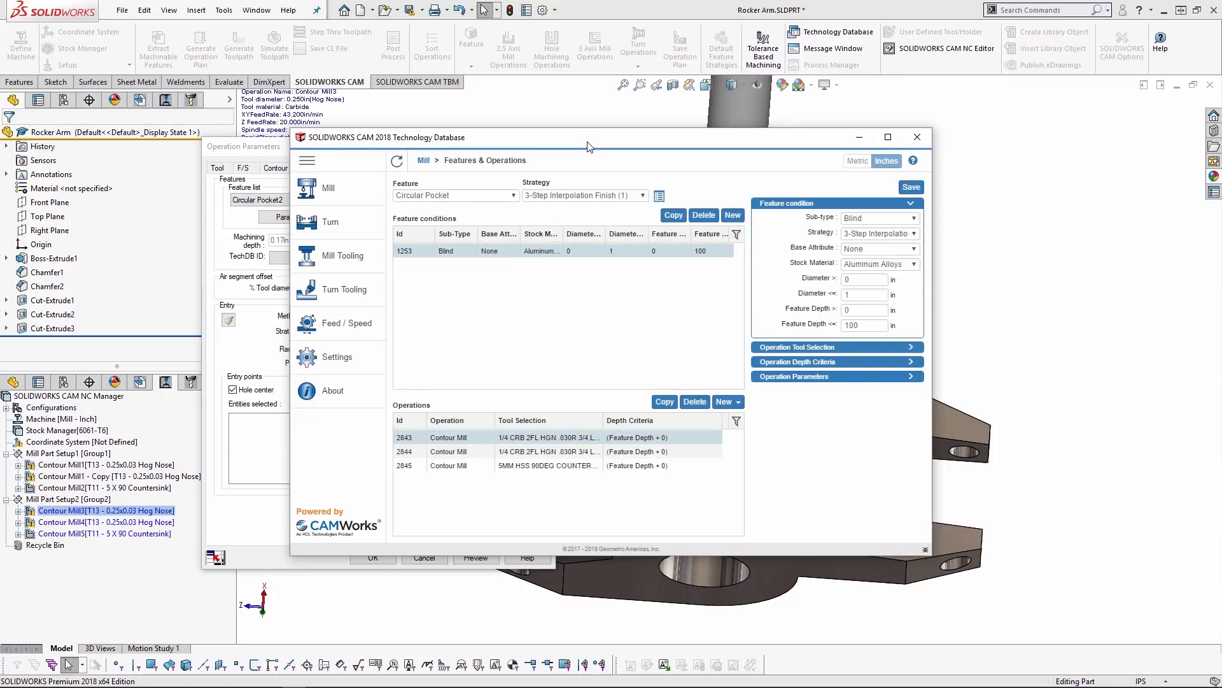
{"action": "left_click_drag", "start_coordinate": [588, 146], "coordinate": [558, 146]}
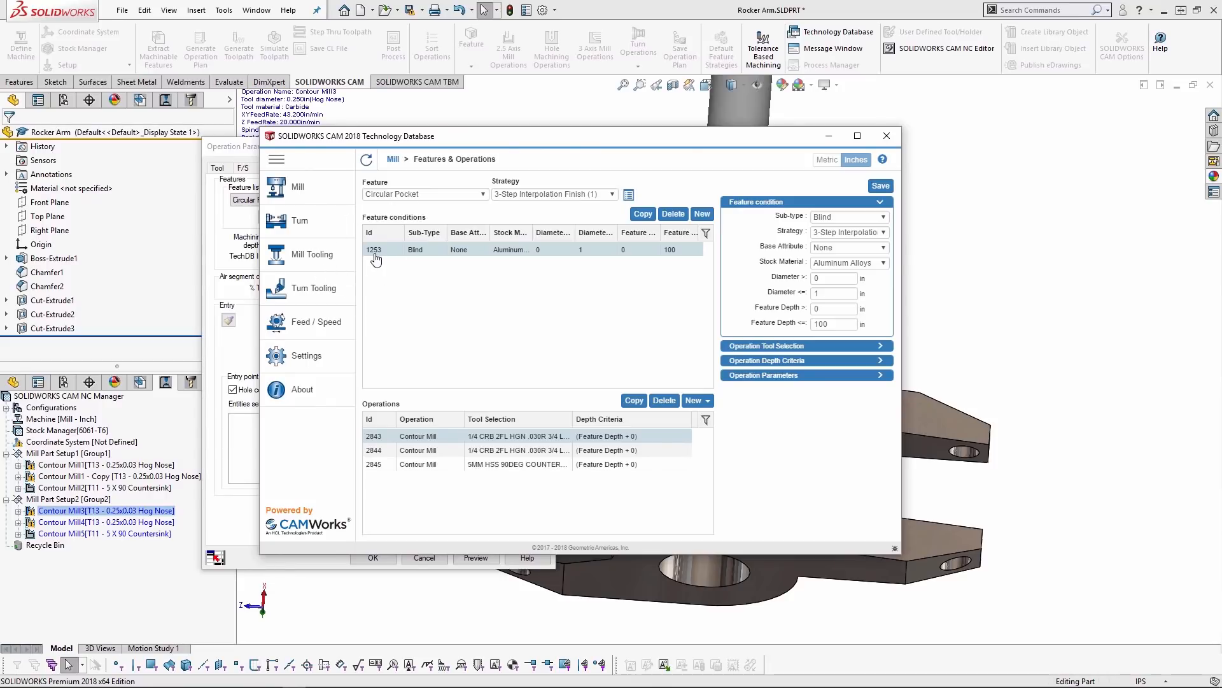
- Try the stock material All for the feature condition, then close the Technology Database without saving and accept the operation parameters
{"action": "left_click", "coordinate": [884, 263]}
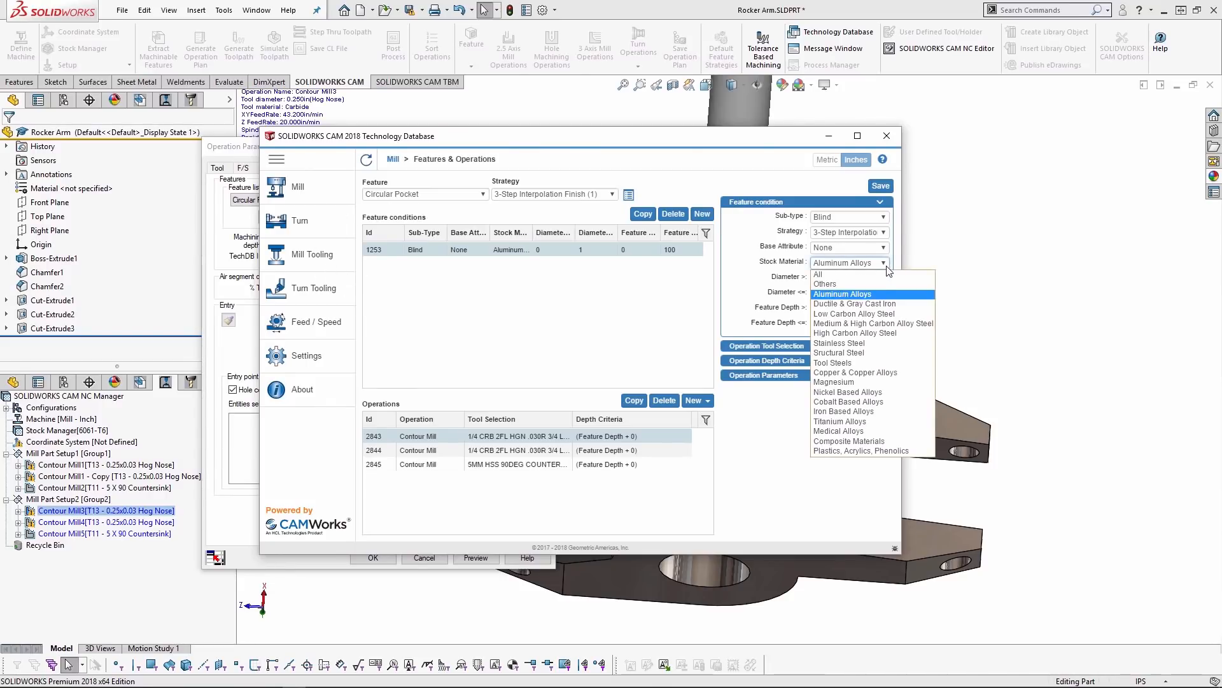
{"action": "left_click", "coordinate": [847, 270]}
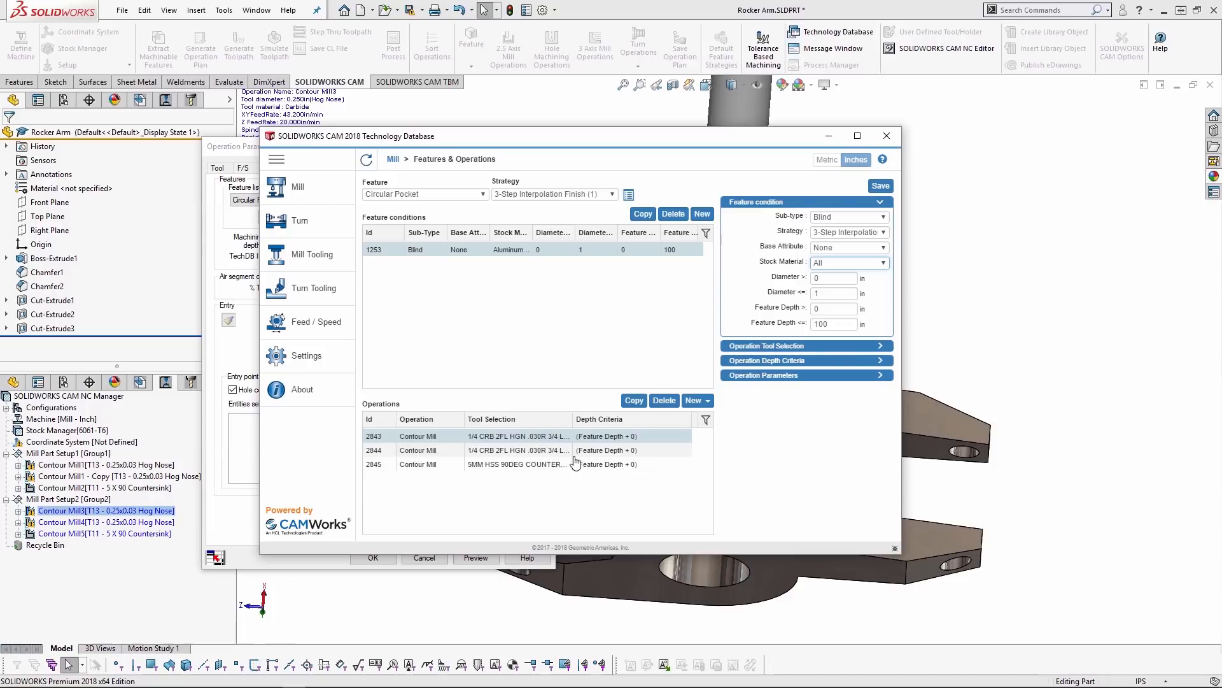
{"action": "left_click", "coordinate": [608, 440]}
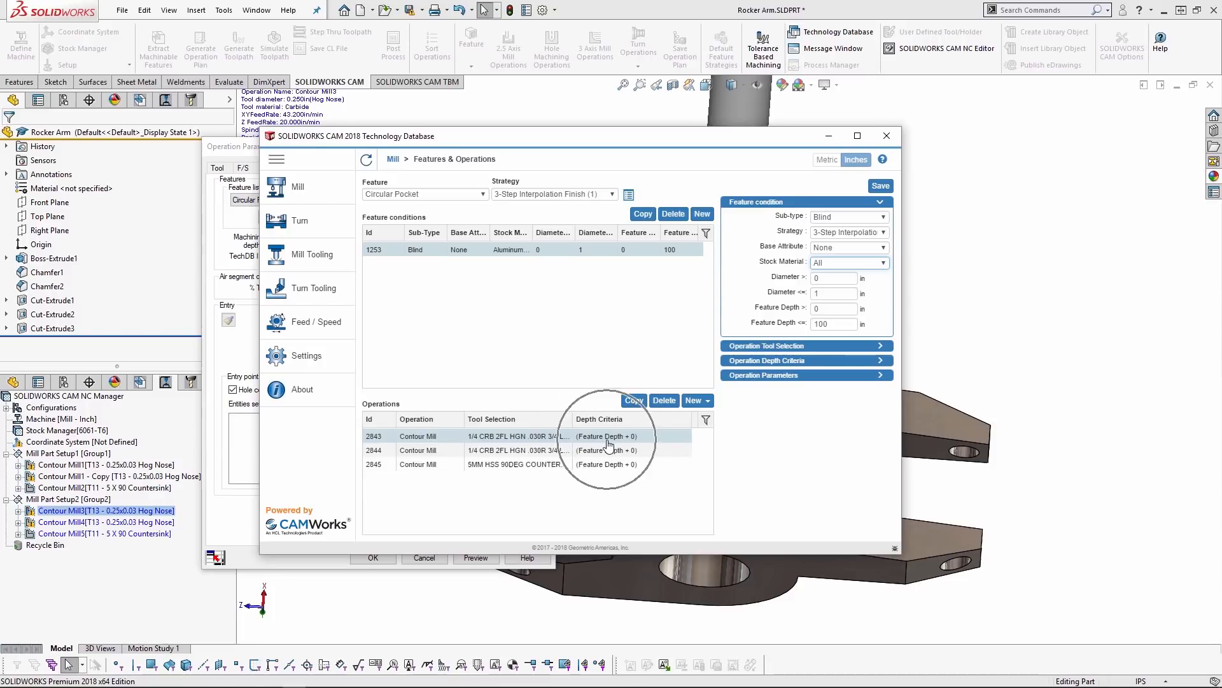
{"action": "left_click", "coordinate": [892, 137]}
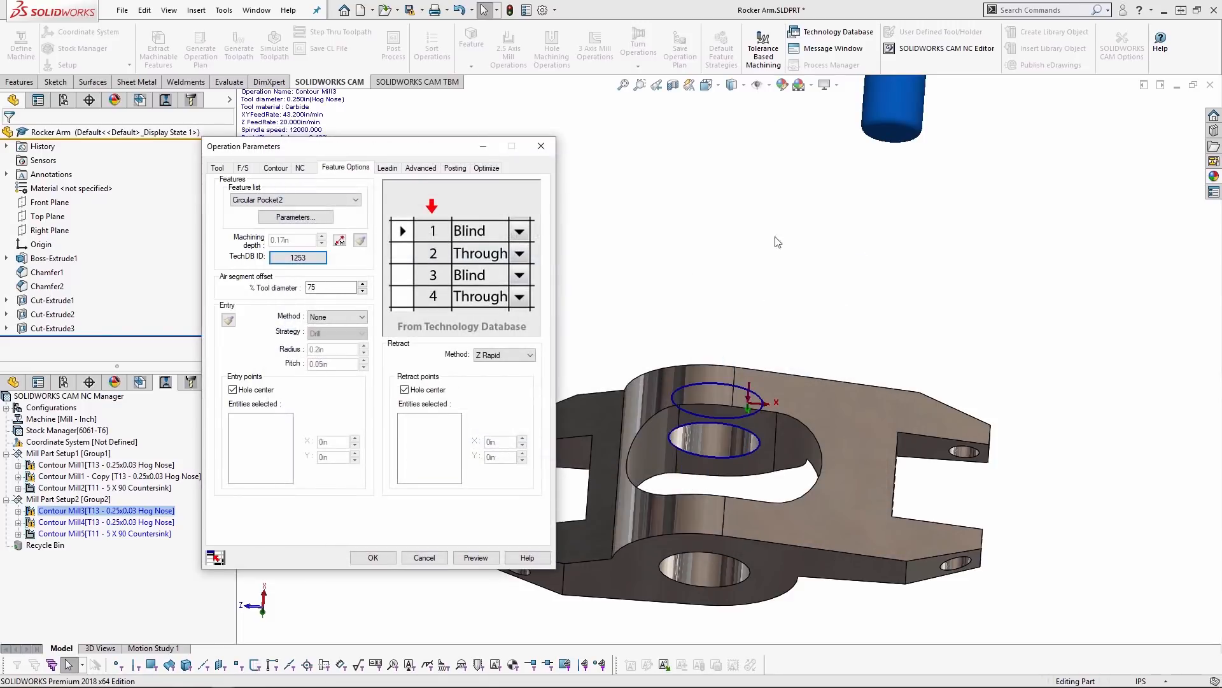
{"action": "left_click", "coordinate": [373, 557]}
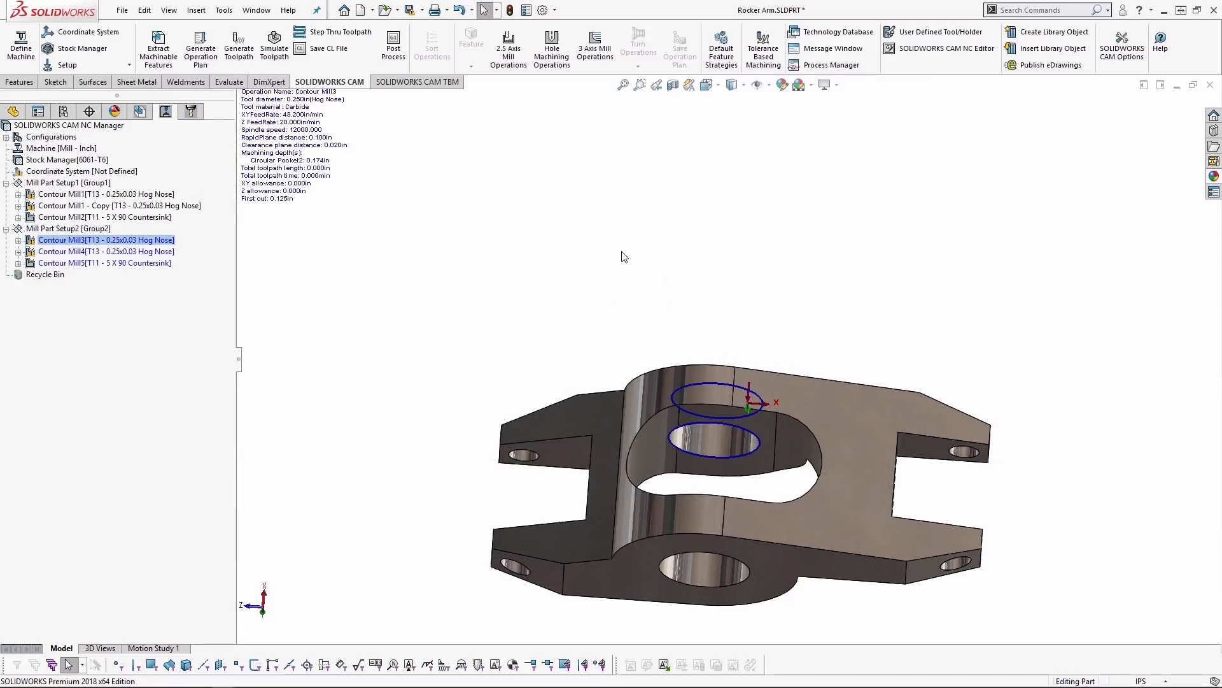
{"action": "middle_click_drag", "start_coordinate": [682, 344], "coordinate": [715, 492]}
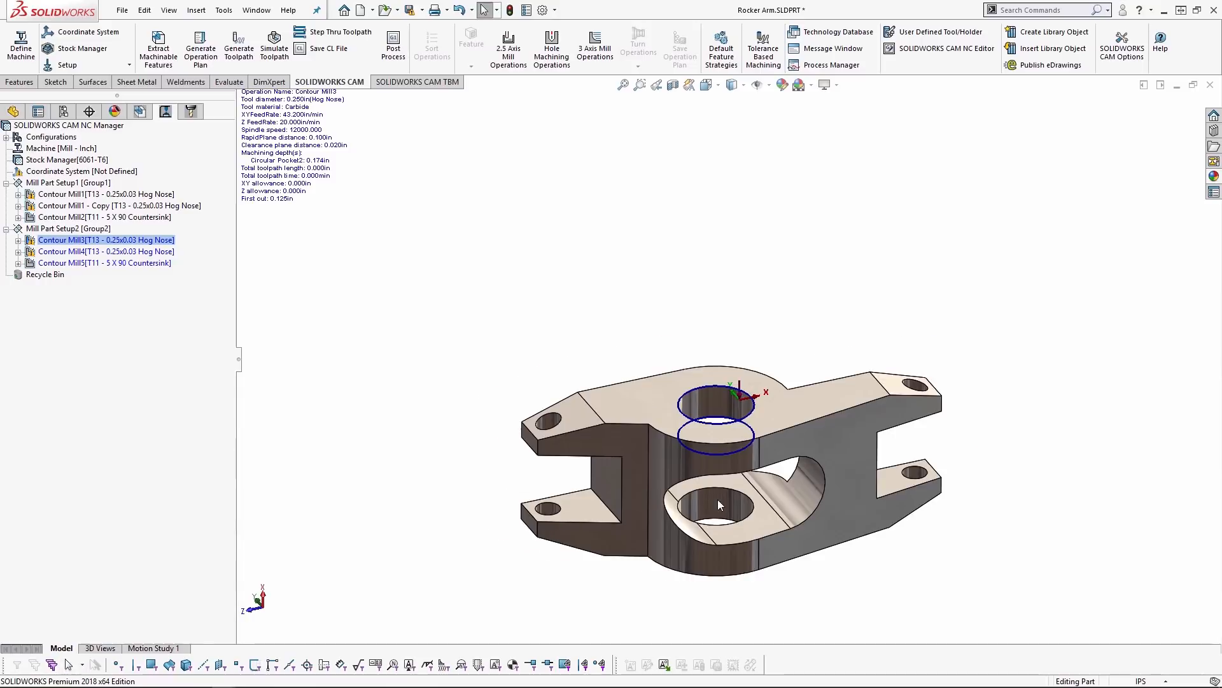
{"action": "scroll", "coordinate": [722, 490], "scroll_direction": "down", "scroll_amount": 2}
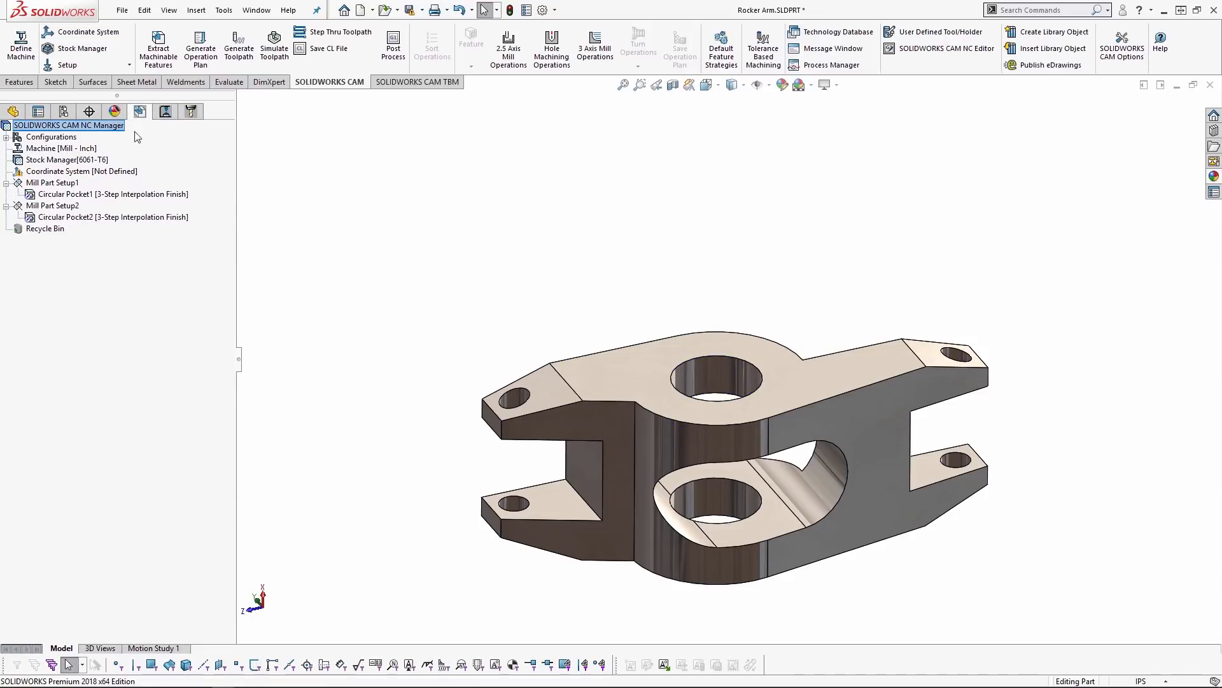
{"action": "right_click", "coordinate": [76, 216]}
{"action": "left_click", "coordinate": [70, 238]}
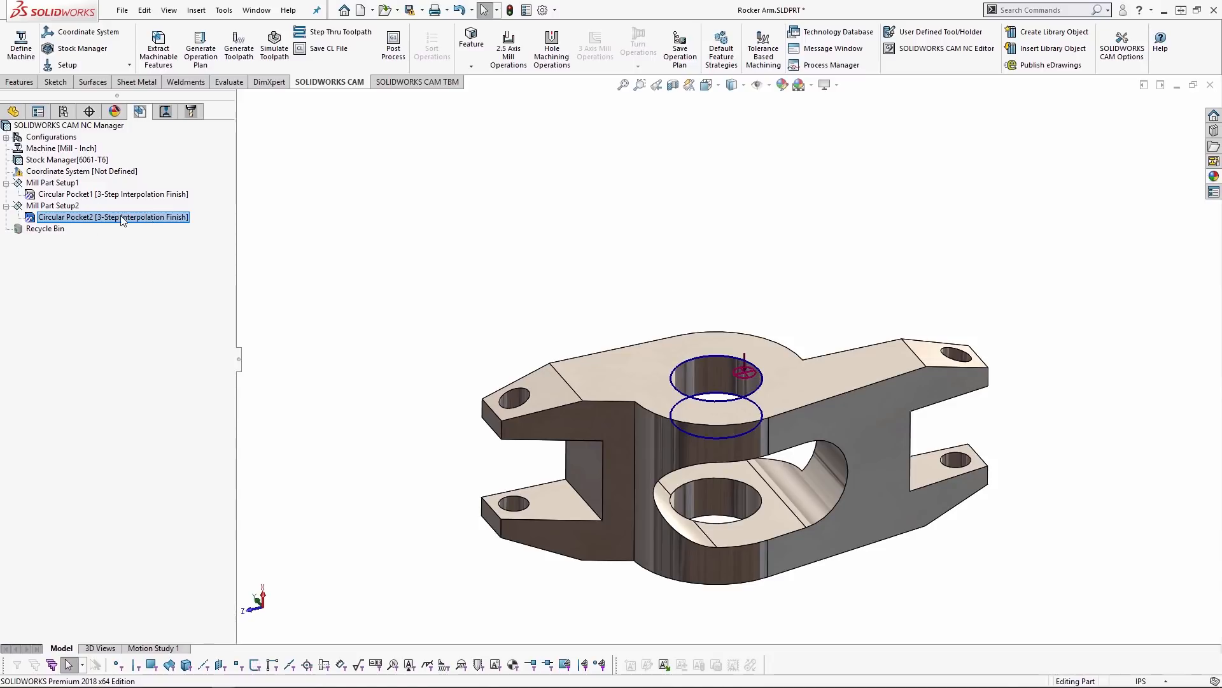
- Examine the Contour, NC, feed and speed, lead-in and optimization parameters of the Contour Mill2 operation in Mill Part Setup1
{"action": "left_click", "coordinate": [165, 111]}
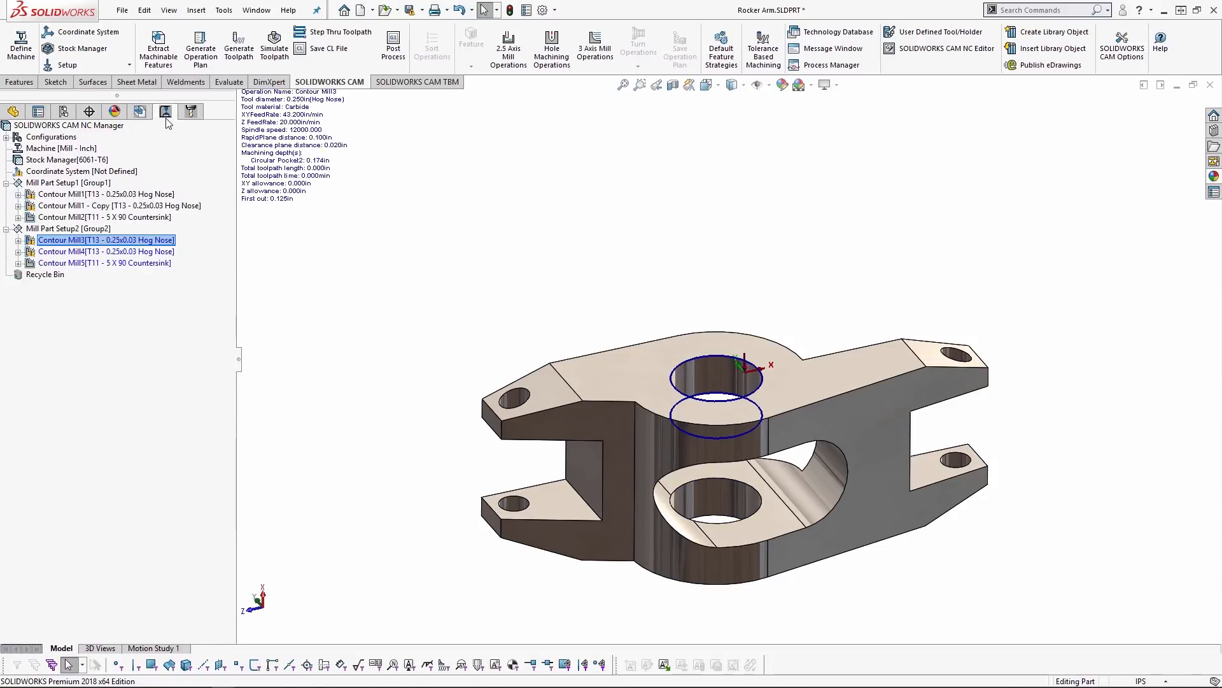
{"action": "left_click", "coordinate": [91, 218]}
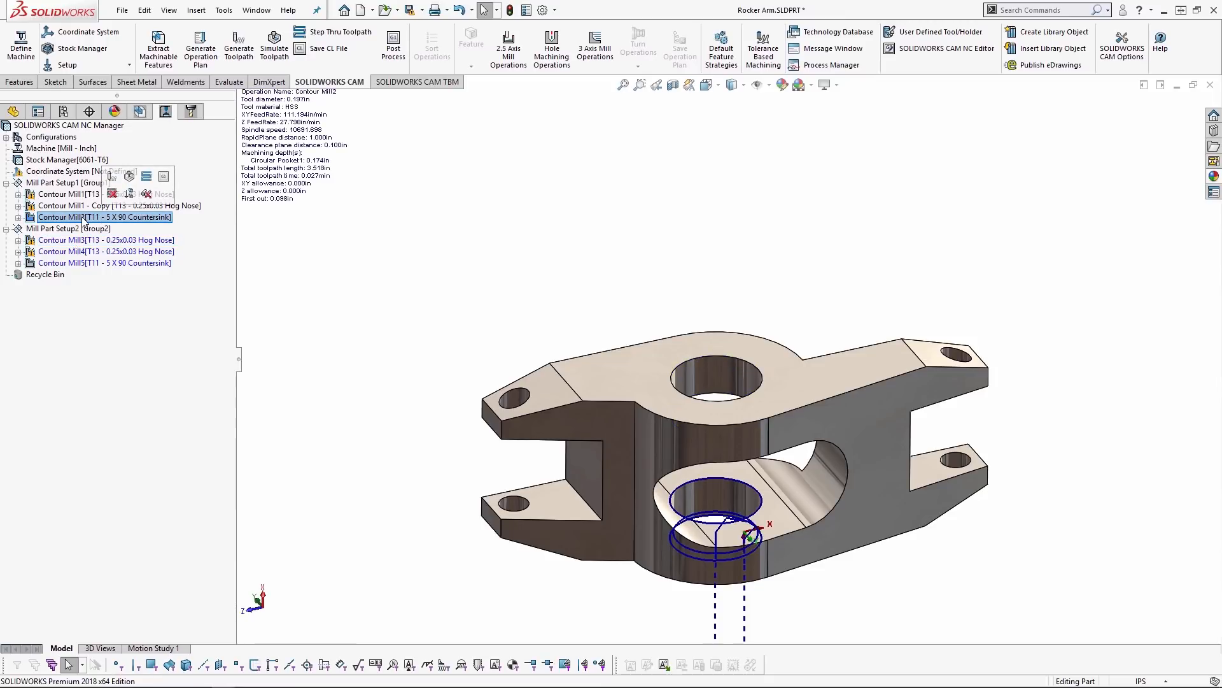
{"action": "double_click", "coordinate": [82, 218]}
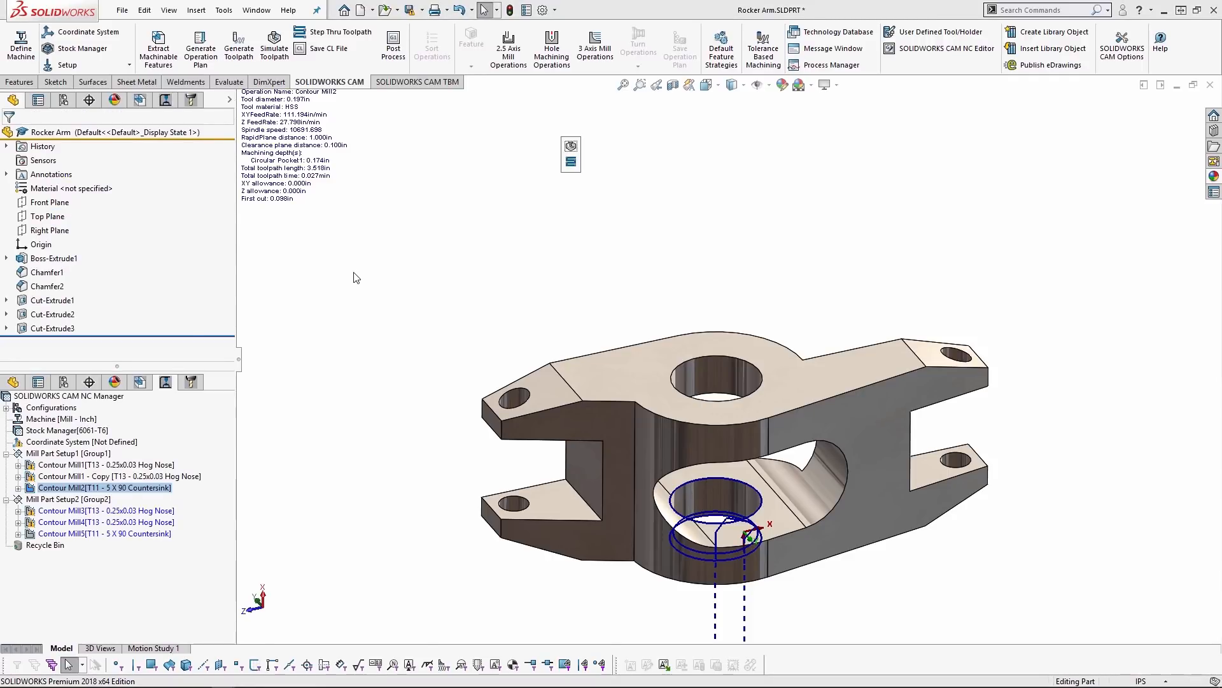
{"action": "left_click", "coordinate": [276, 168]}
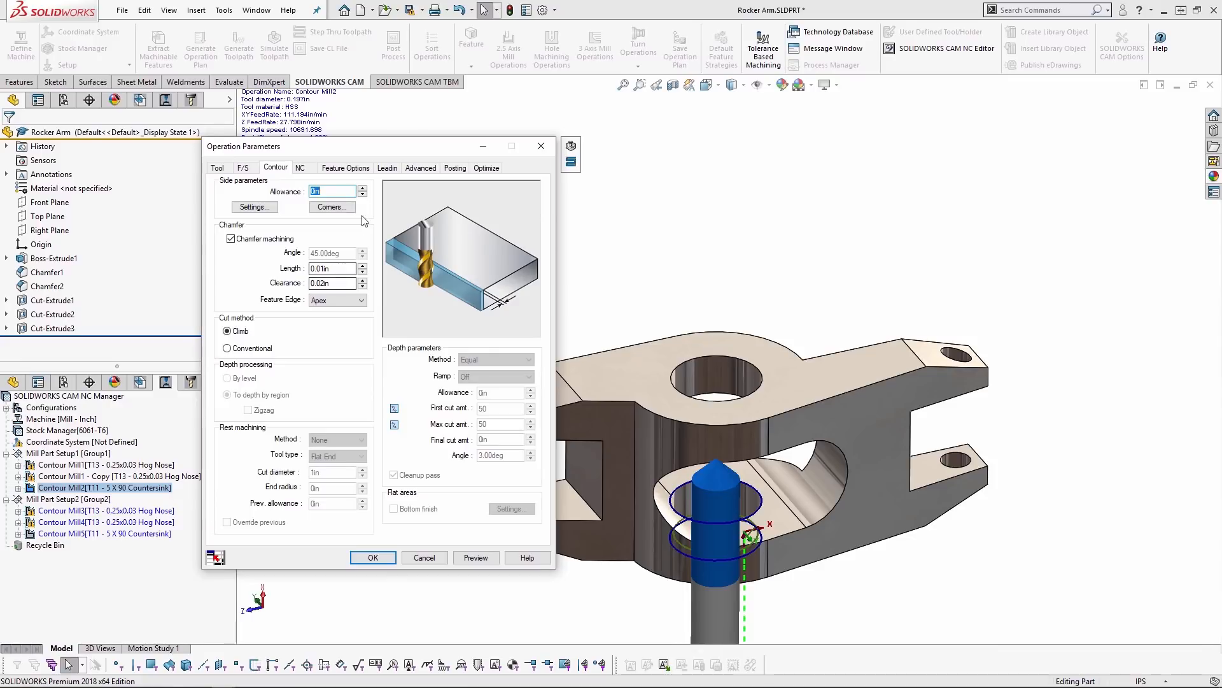
{"action": "left_click", "coordinate": [300, 167]}
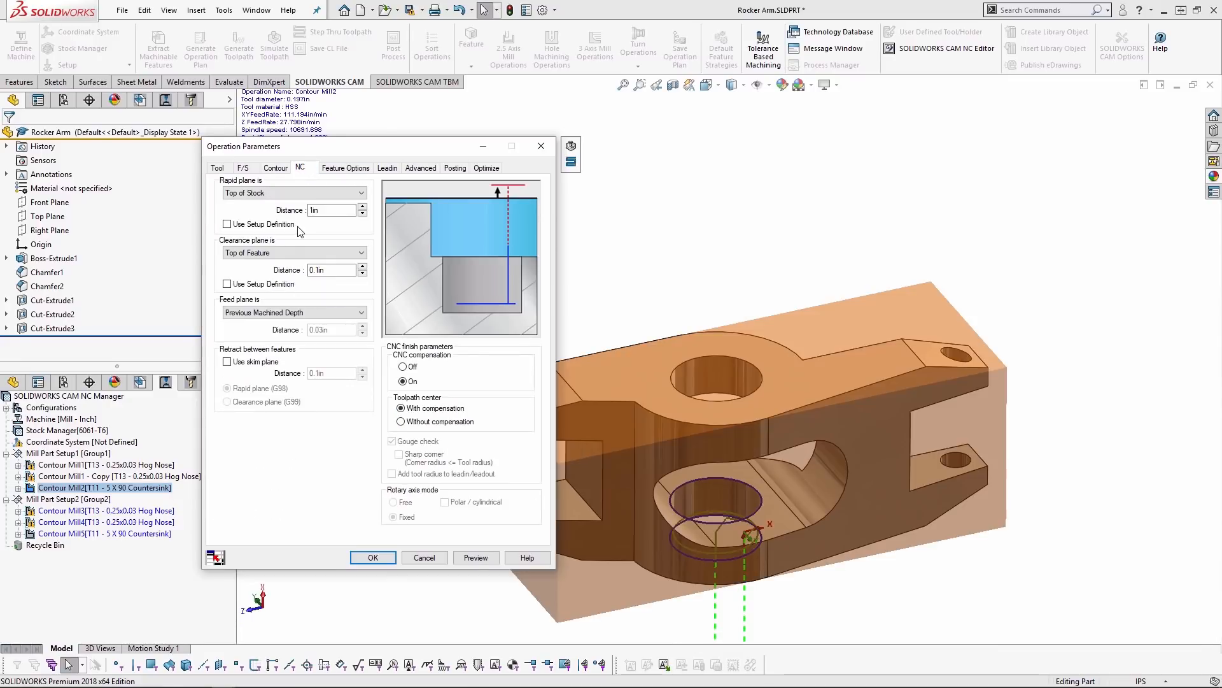
{"action": "left_click", "coordinate": [242, 167]}
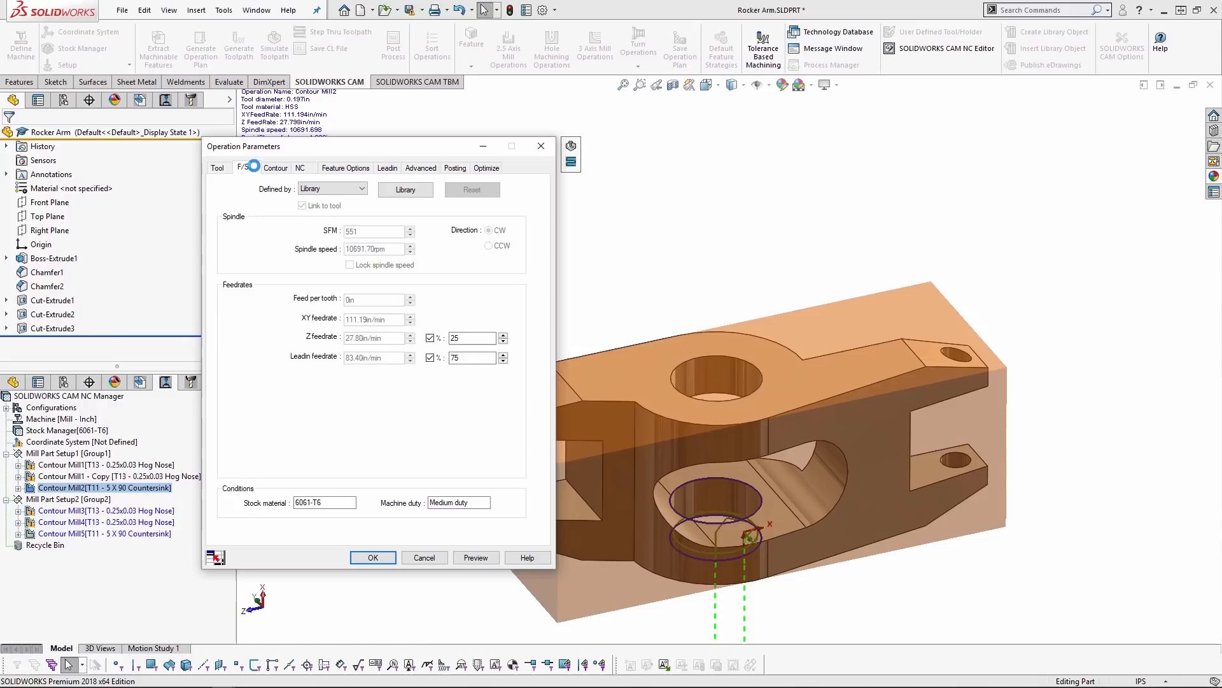
{"action": "left_click", "coordinate": [386, 167]}
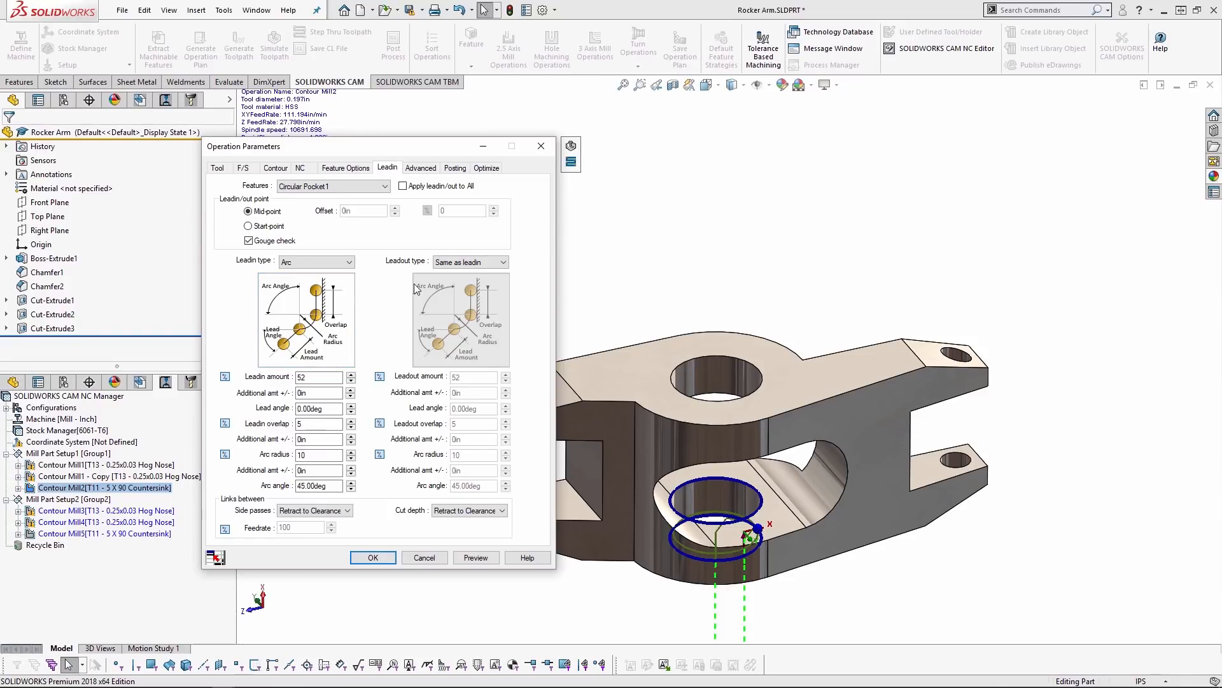
{"action": "left_click", "coordinate": [487, 167]}
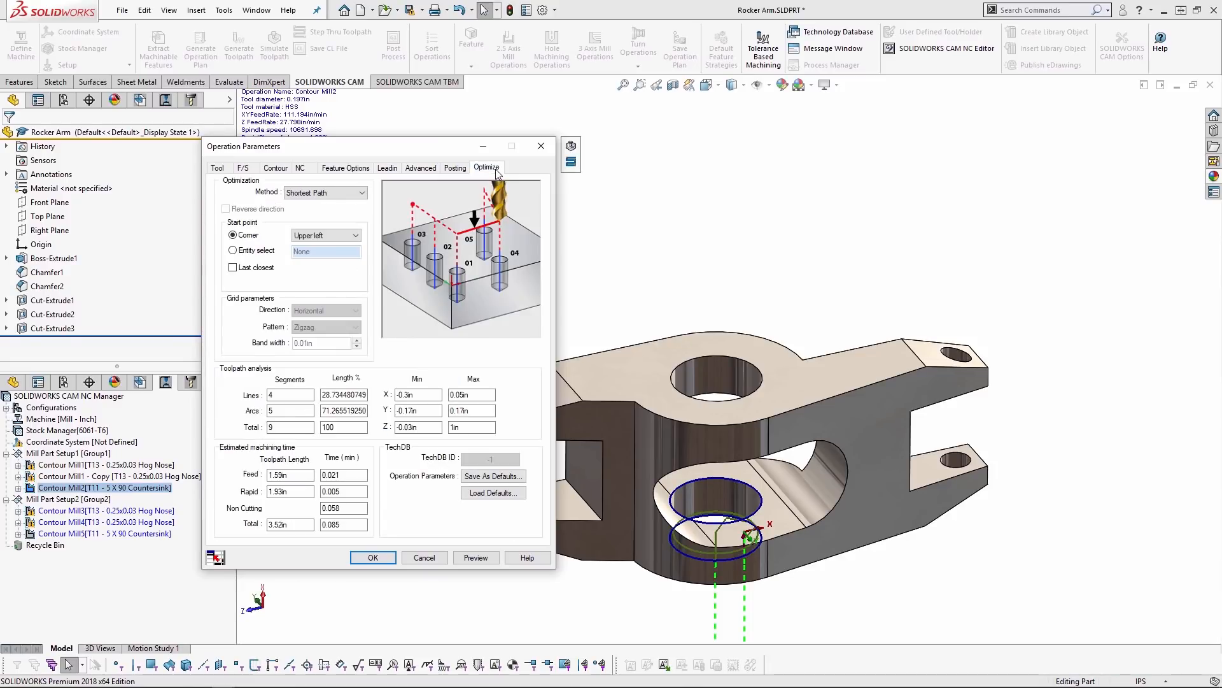
{"action": "left_click", "coordinate": [499, 167]}
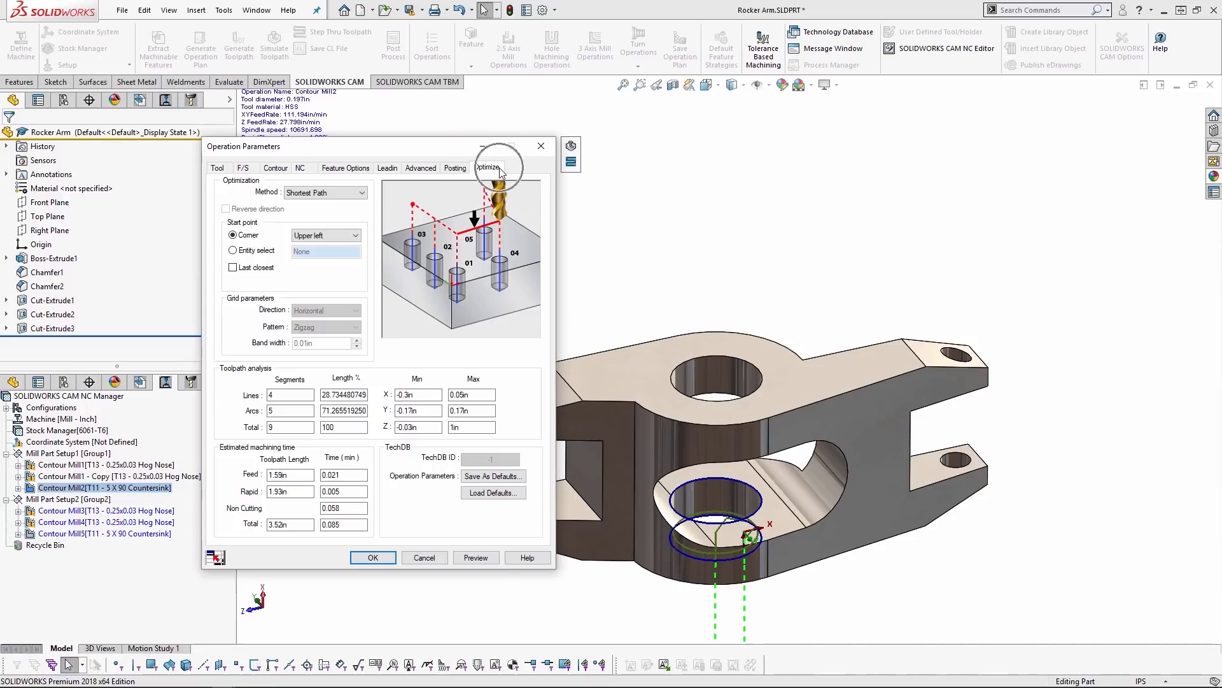
- Save Contour Mill2's operation parameters as a new default set named Chamfer Finish and close the operation parameters
{"action": "left_click", "coordinate": [493, 476]}
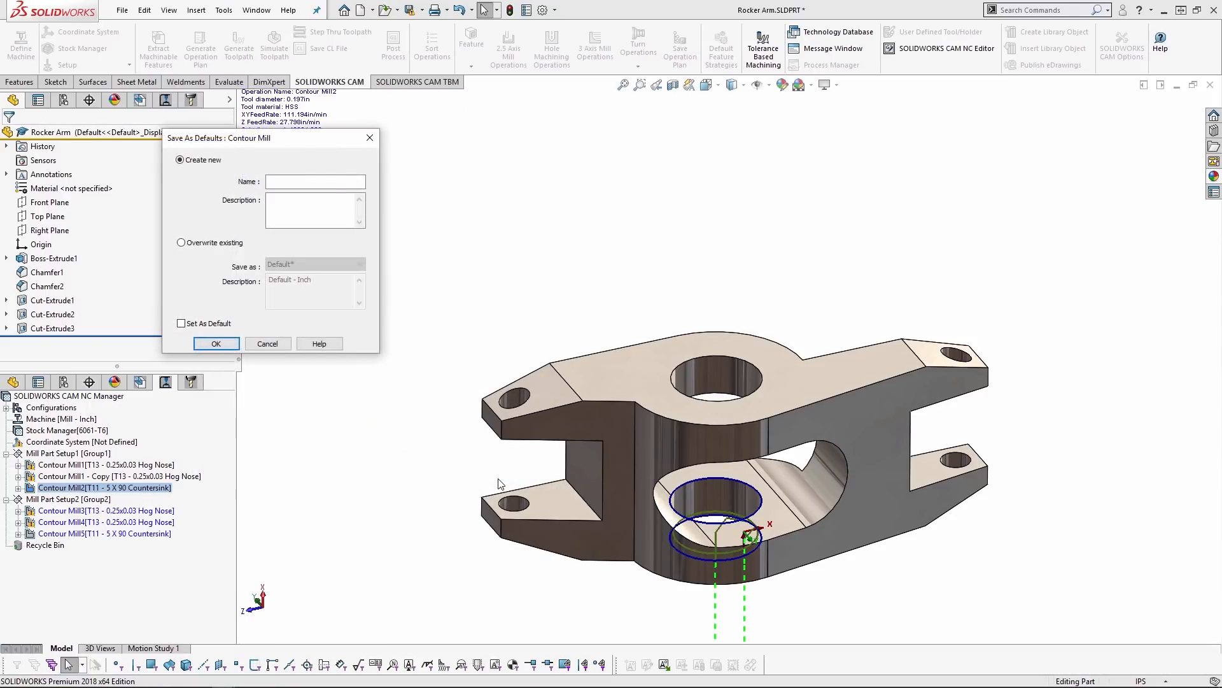
{"action": "left_click_drag", "start_coordinate": [308, 144], "coordinate": [368, 176]}
{"action": "left_click", "coordinate": [377, 216]}
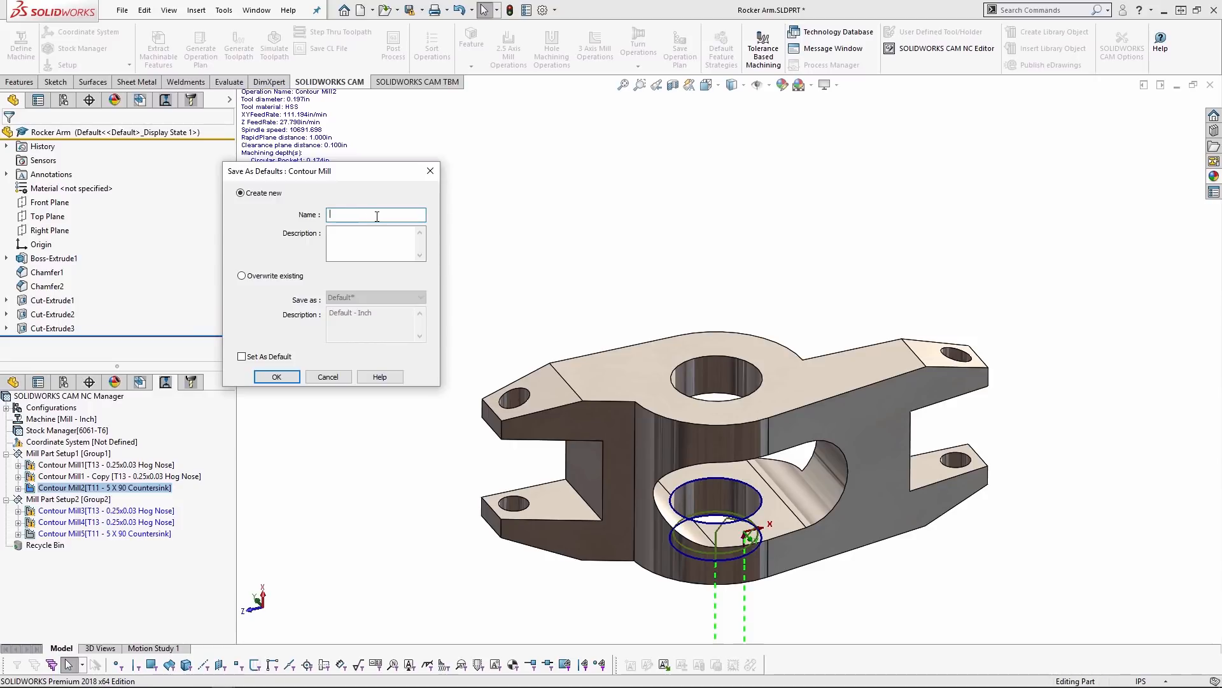
{"action": "type", "text": "Chamfer Finish"}
{"action": "left_click", "coordinate": [278, 375]}
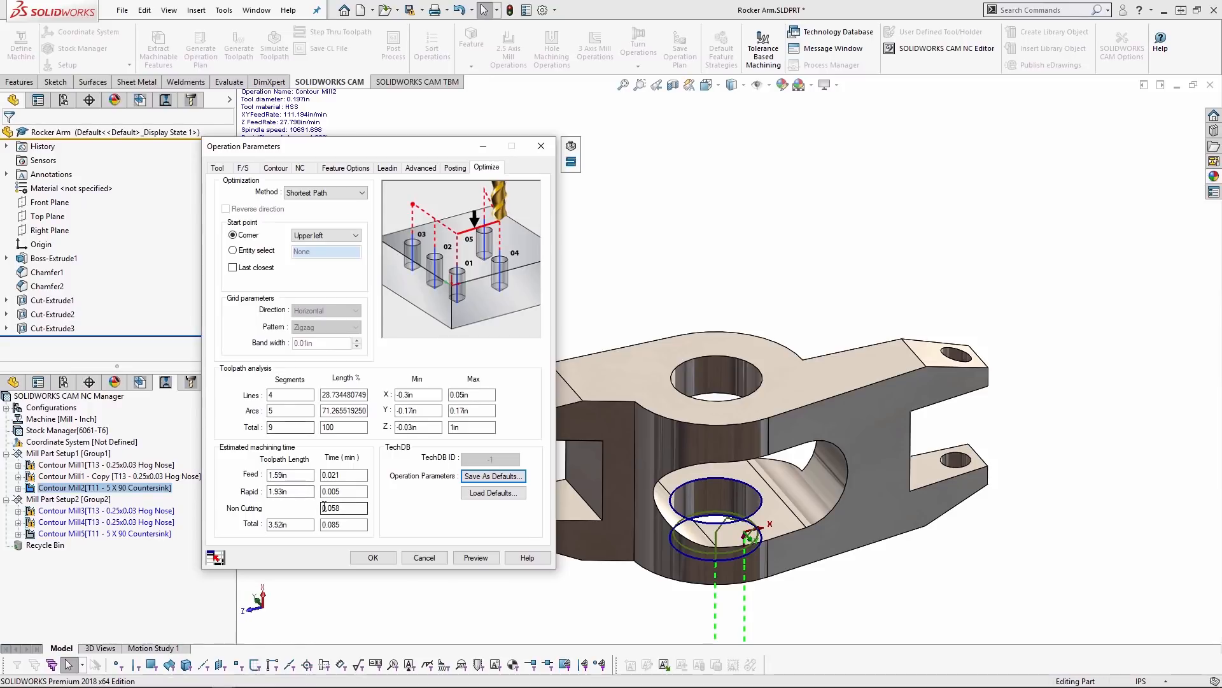
{"action": "left_click", "coordinate": [541, 146]}
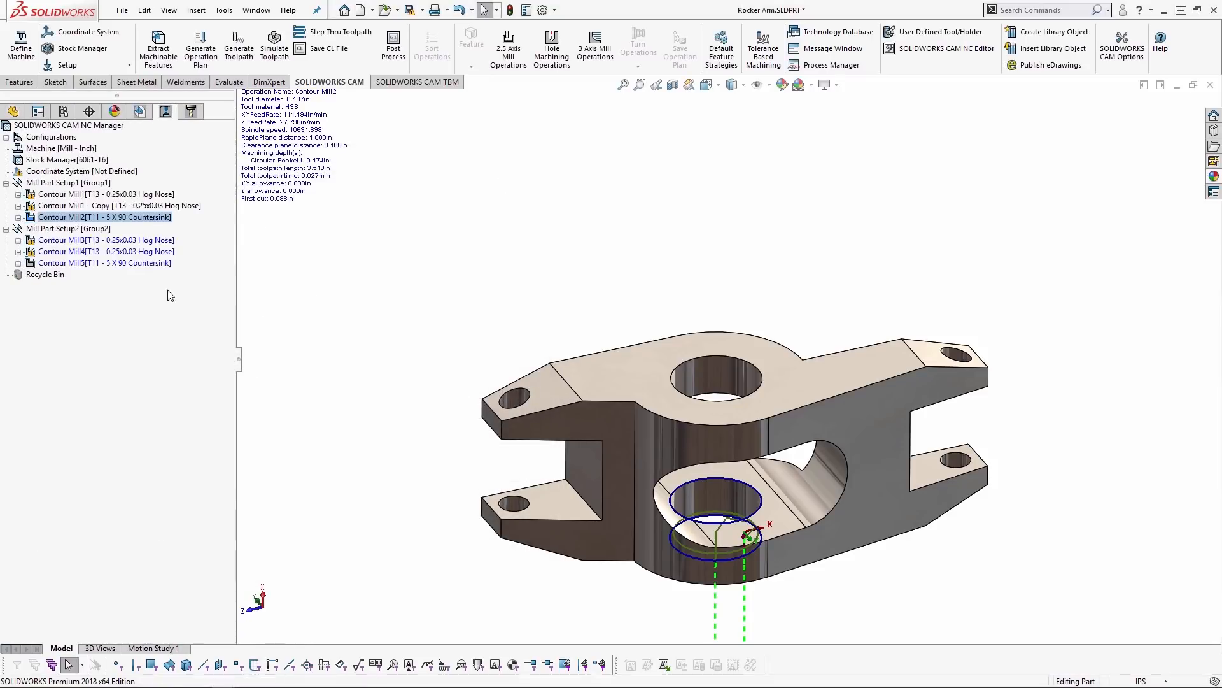
- Try loading the Chamfer Finish defaults into the Contour Mill1 - Copy operation
{"action": "left_click", "coordinate": [109, 207]}
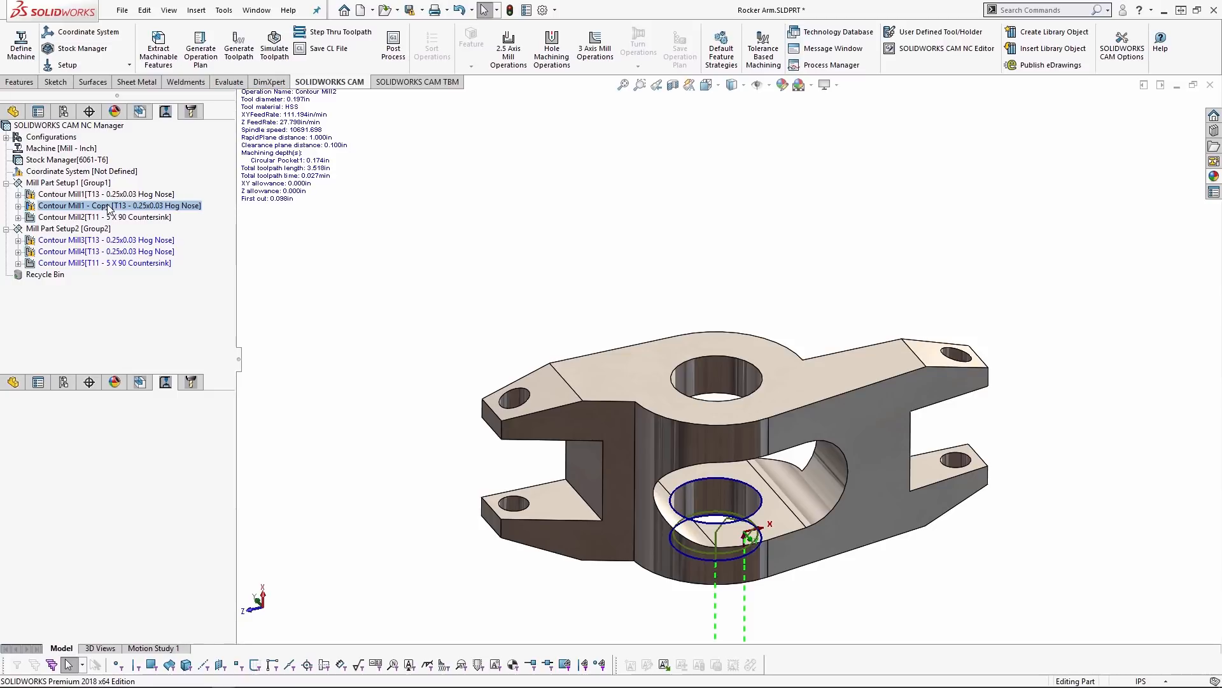
{"action": "double_click", "coordinate": [109, 207]}
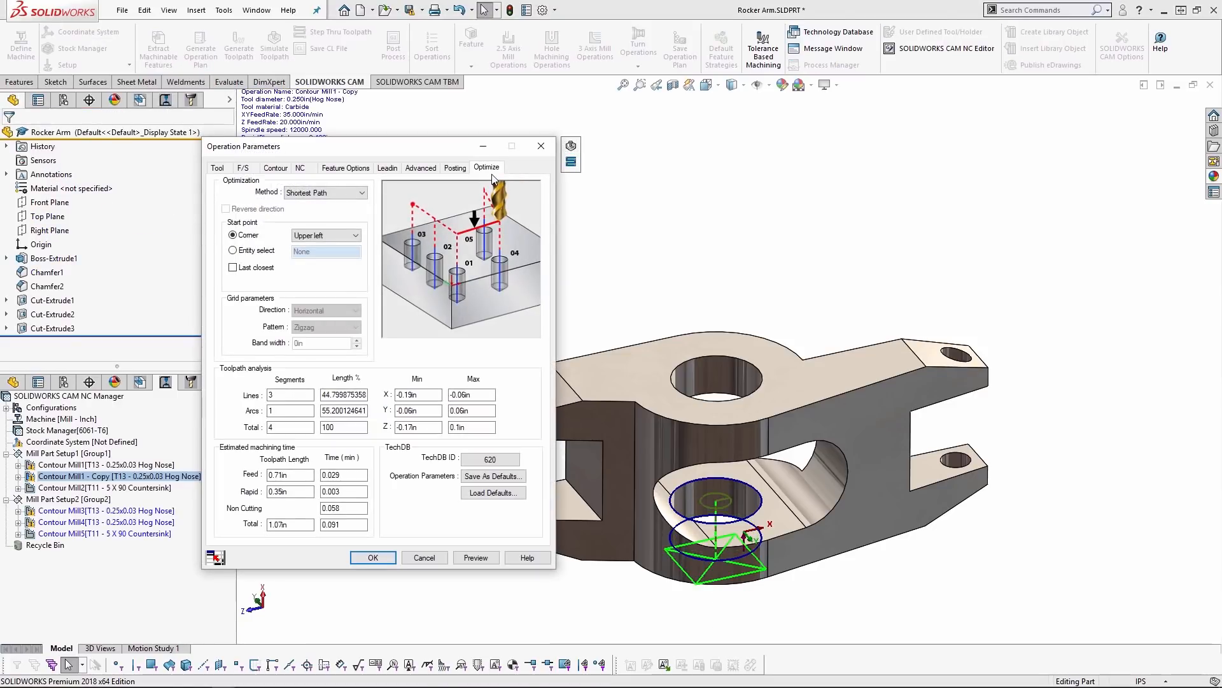
{"action": "left_click", "coordinate": [493, 492]}
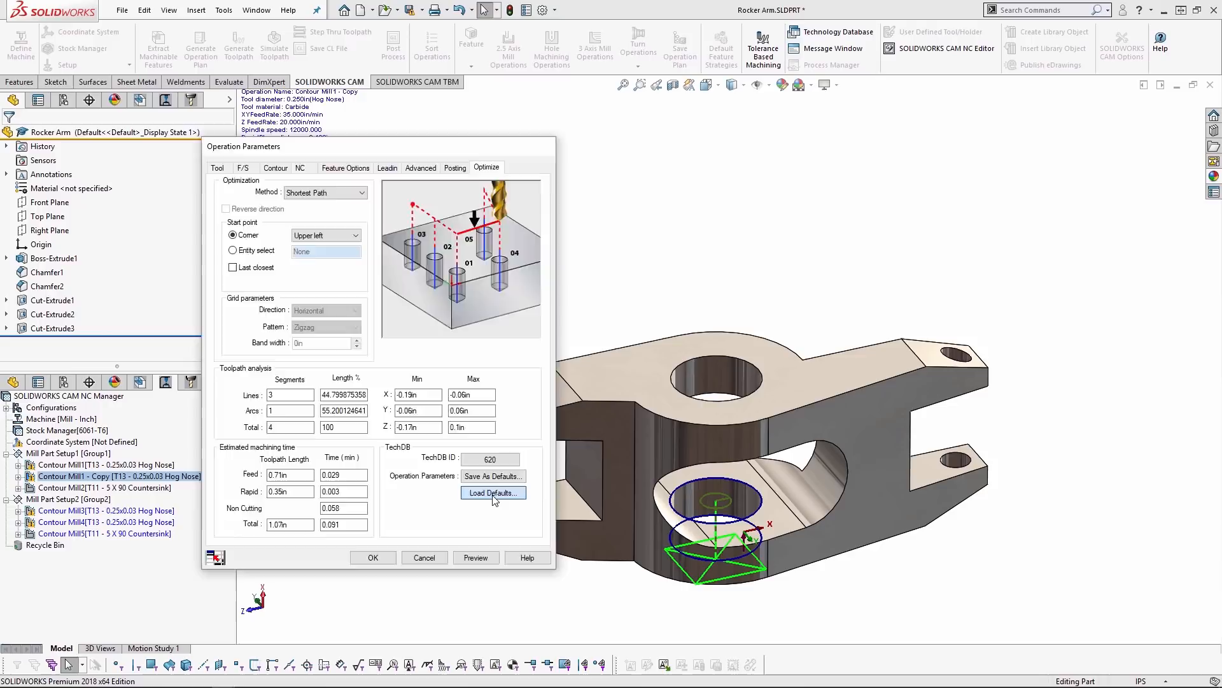
{"action": "left_click", "coordinate": [322, 164]}
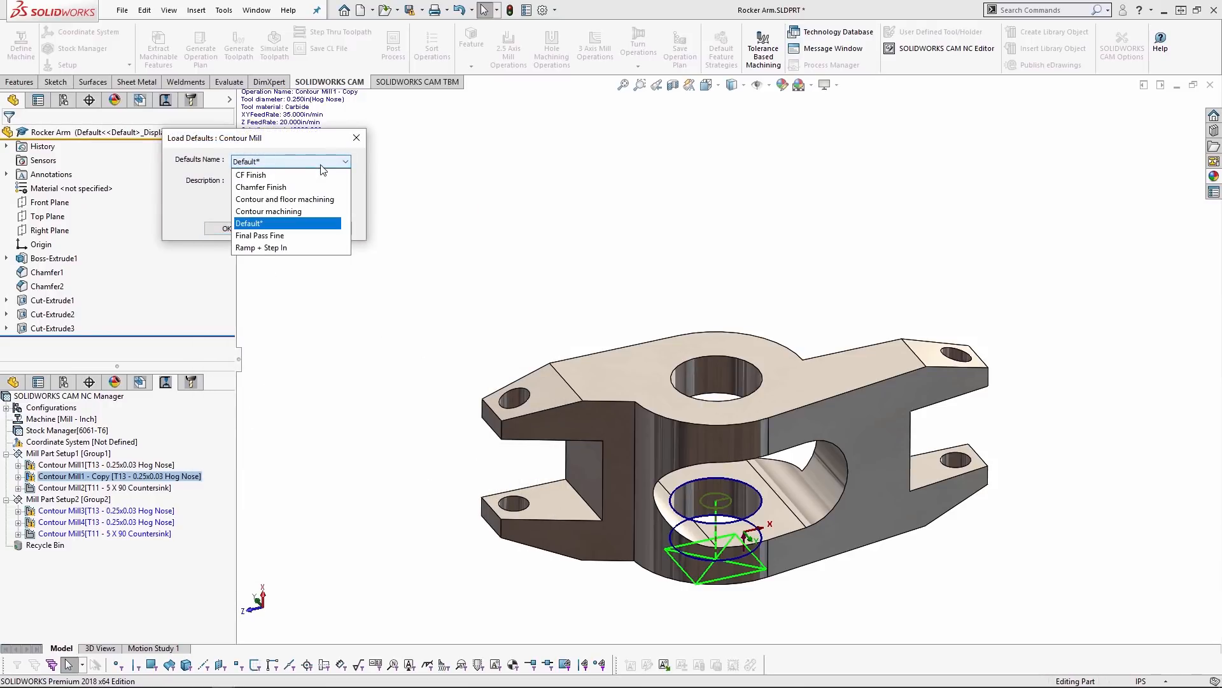
{"action": "left_click", "coordinate": [274, 190]}
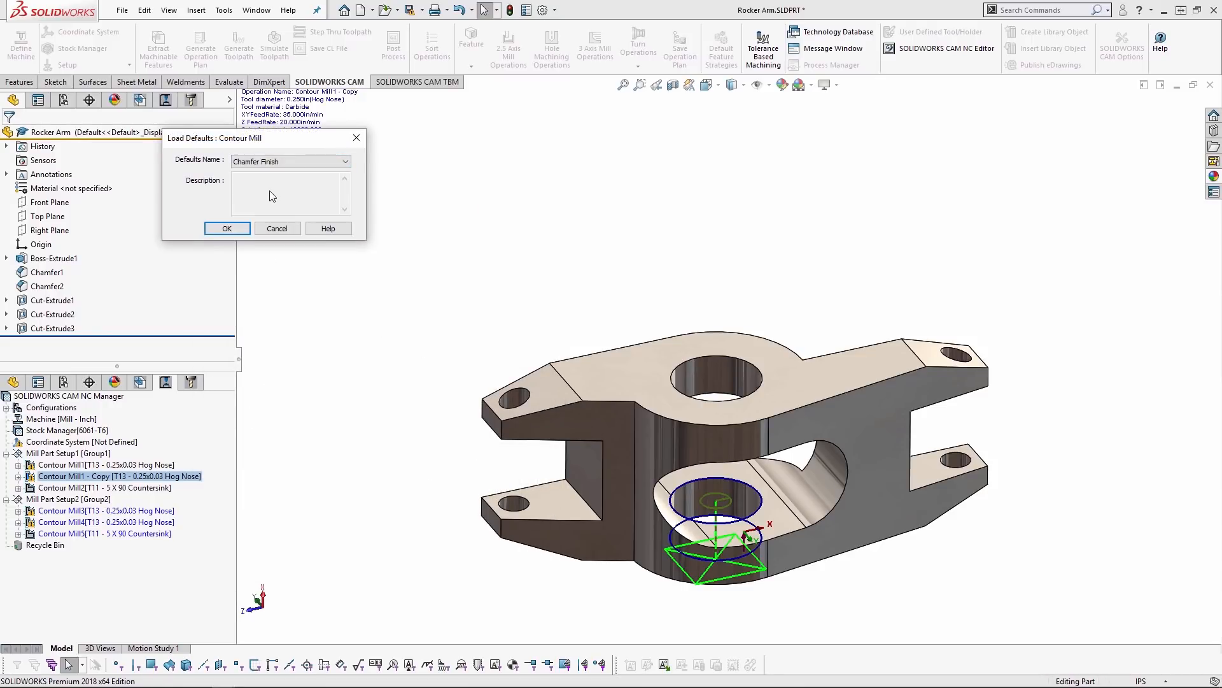
{"action": "left_click", "coordinate": [228, 229]}
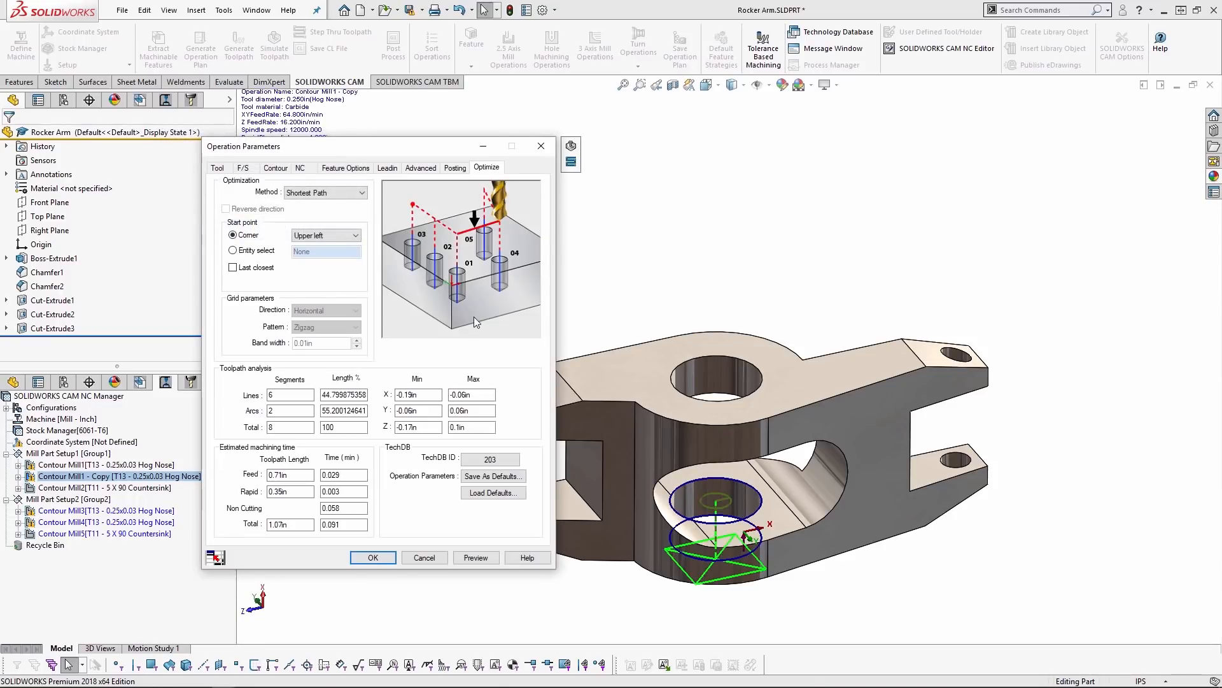
- Examine the parameters loaded into Contour Mill1 - Copy, including its NC, chamfer machining and tool settings, and close them without accepting
{"action": "left_click", "coordinate": [449, 168]}
{"action": "left_click", "coordinate": [425, 168]}
{"action": "left_click", "coordinate": [391, 168]}
{"action": "left_click", "coordinate": [347, 168]}
{"action": "left_click", "coordinate": [301, 168]}
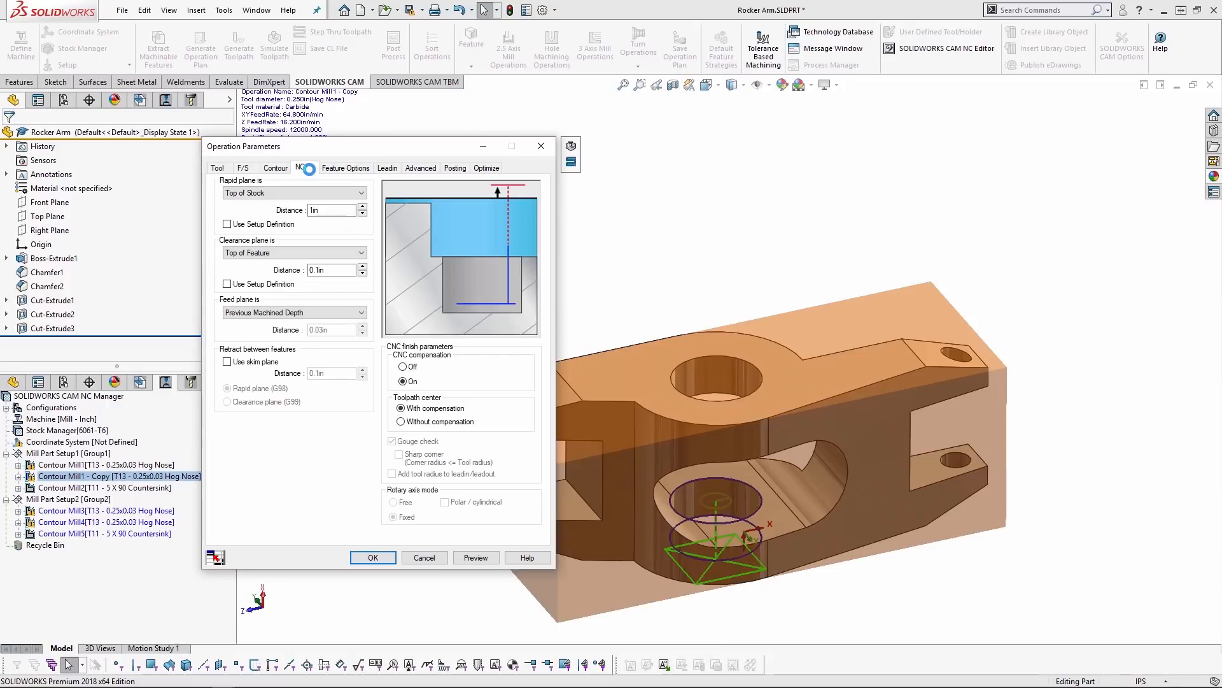
{"action": "left_click", "coordinate": [276, 168]}
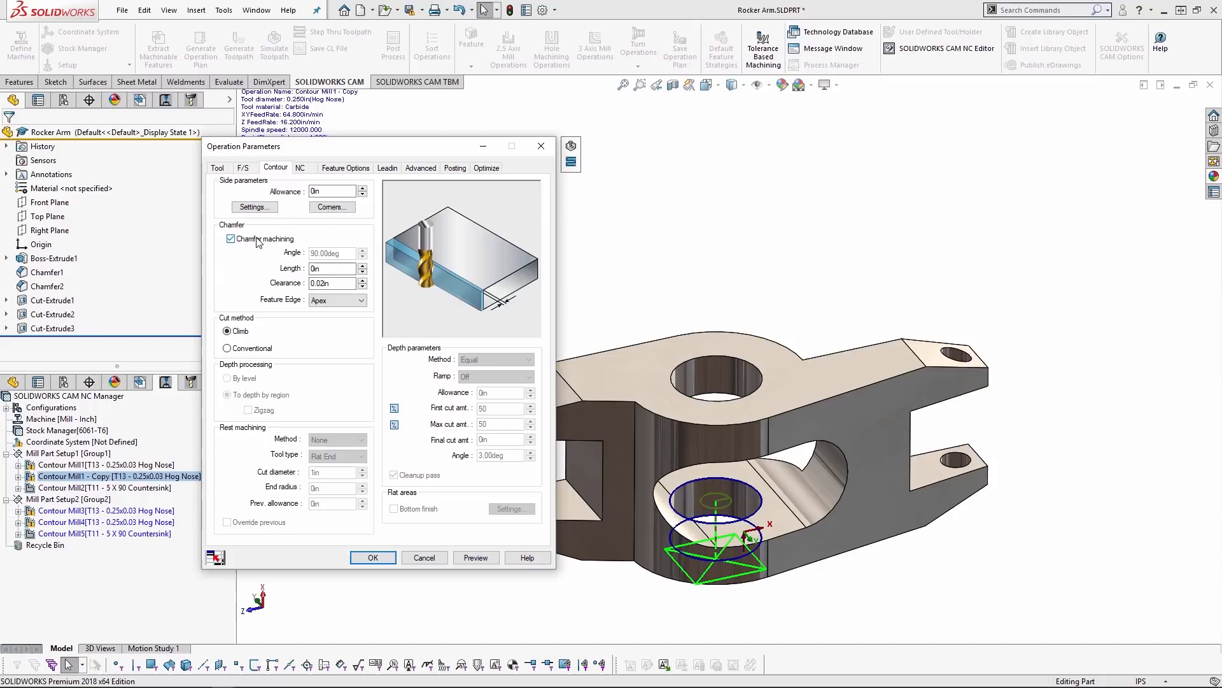
{"action": "left_click", "coordinate": [217, 168]}
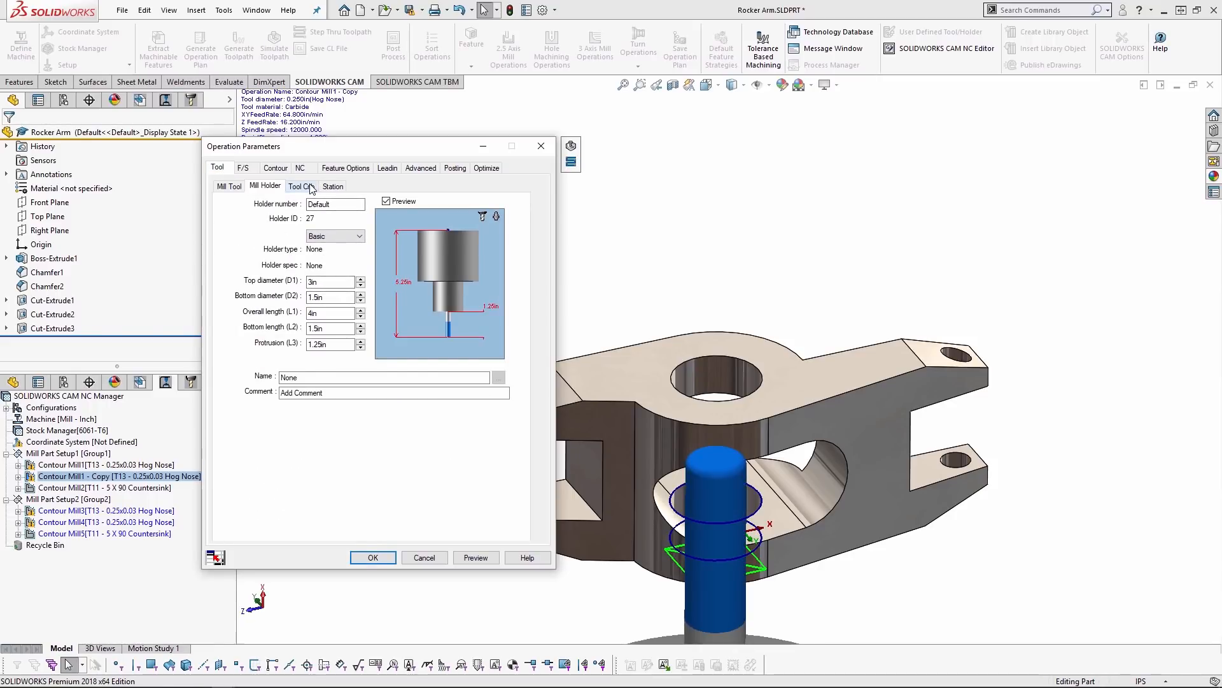
{"action": "left_click", "coordinate": [541, 146]}
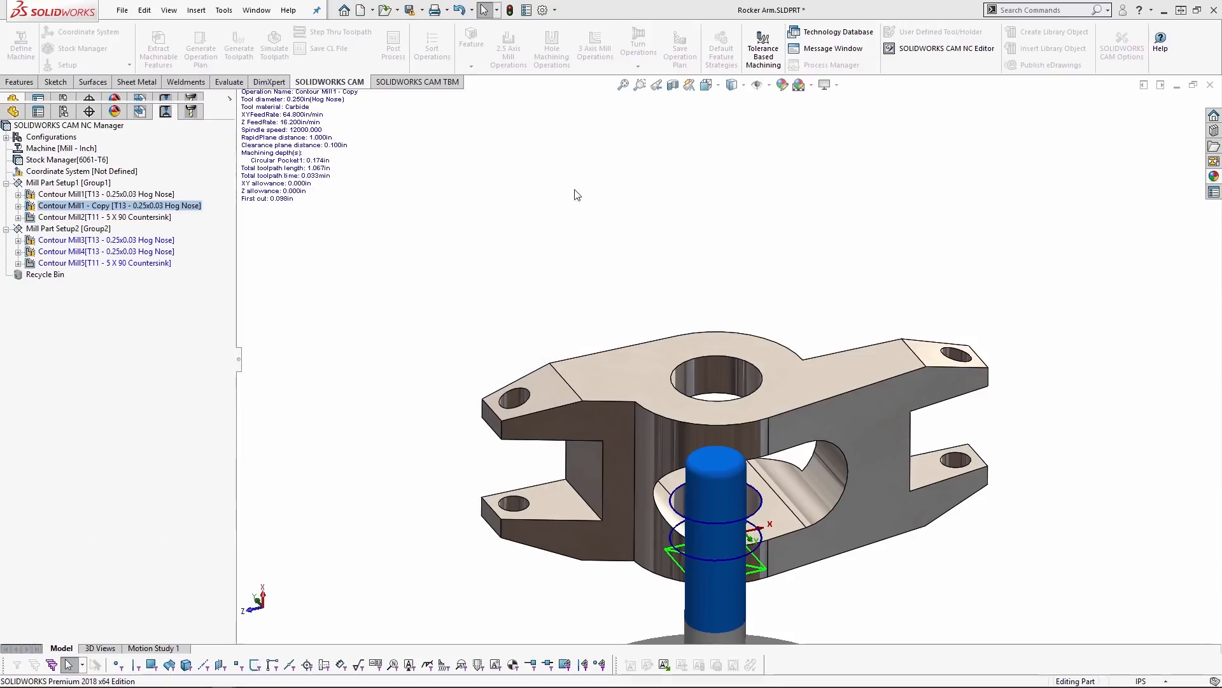
- Create a Contour Mill operation for Circular Pocket2 using the T11 - 5 X 90 Countersink and the Chamfer Finish TechDB defaults
{"action": "left_click", "coordinate": [142, 112]}
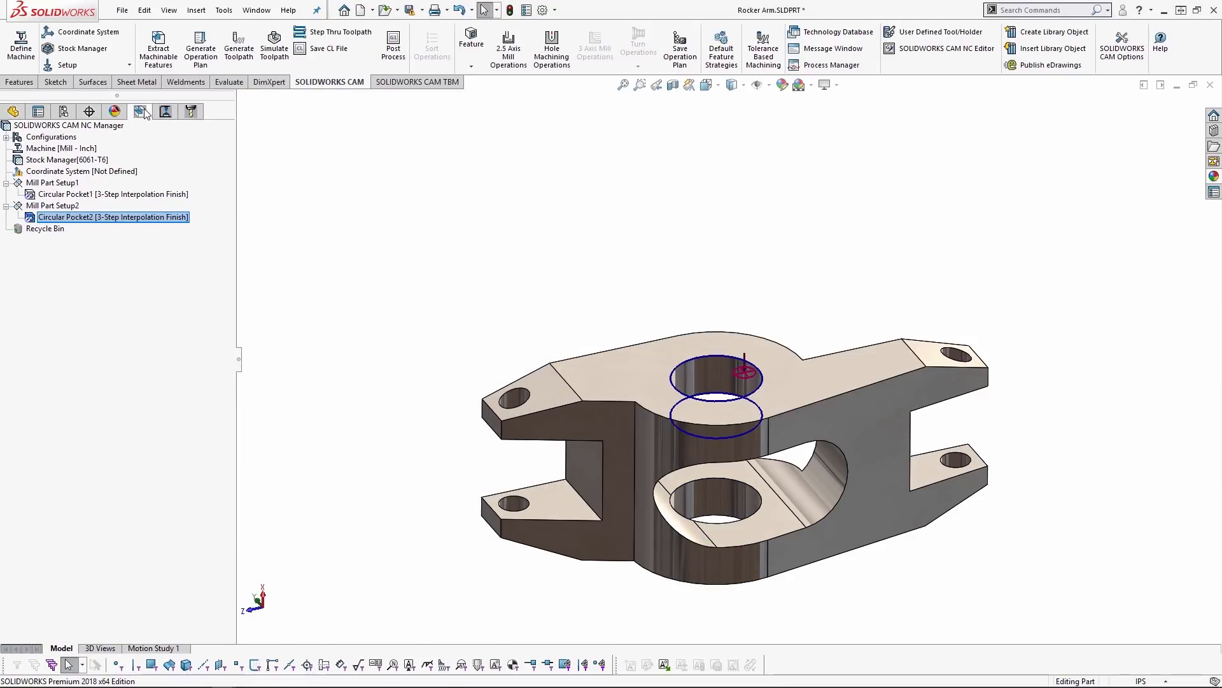
{"action": "right_click", "coordinate": [147, 224]}
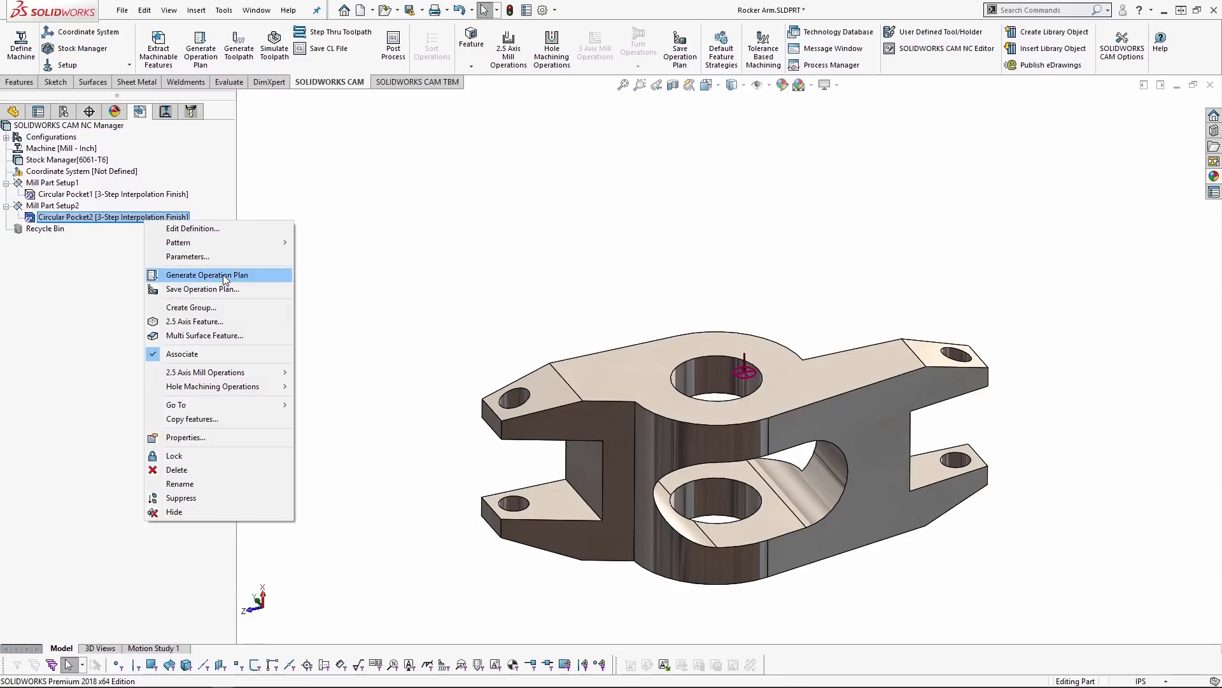
{"action": "mouse_move", "coordinate": [241, 377]}
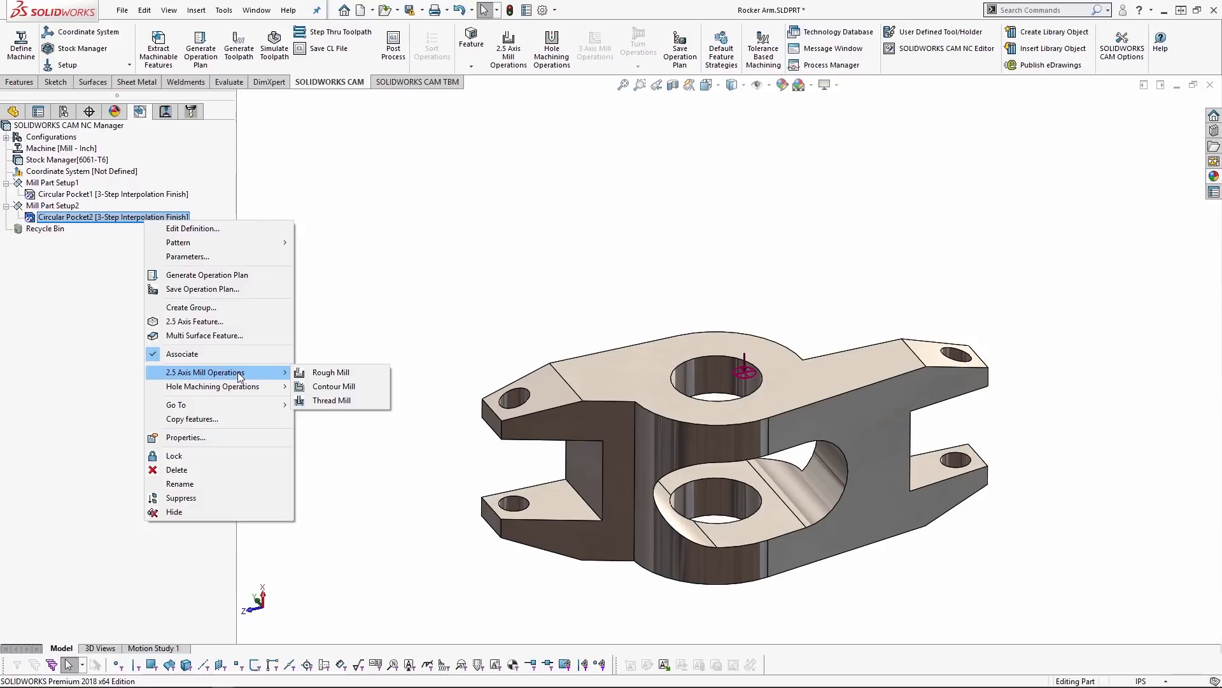
{"action": "left_click", "coordinate": [346, 387]}
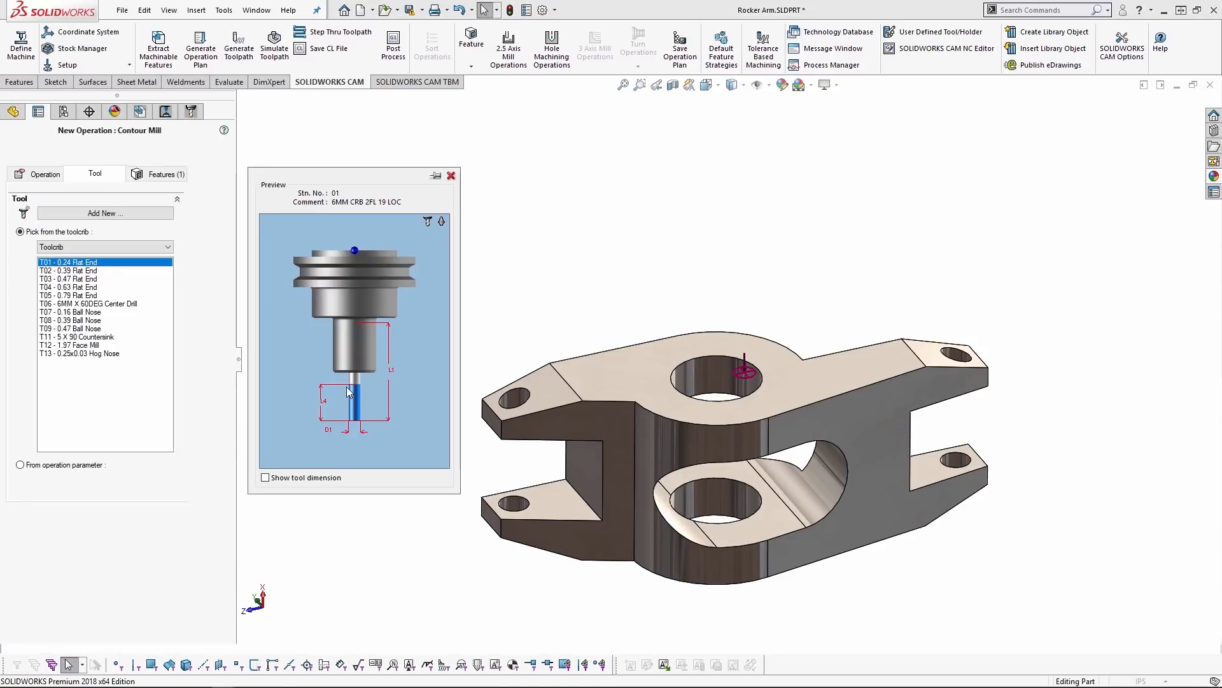
{"action": "left_click", "coordinate": [93, 337]}
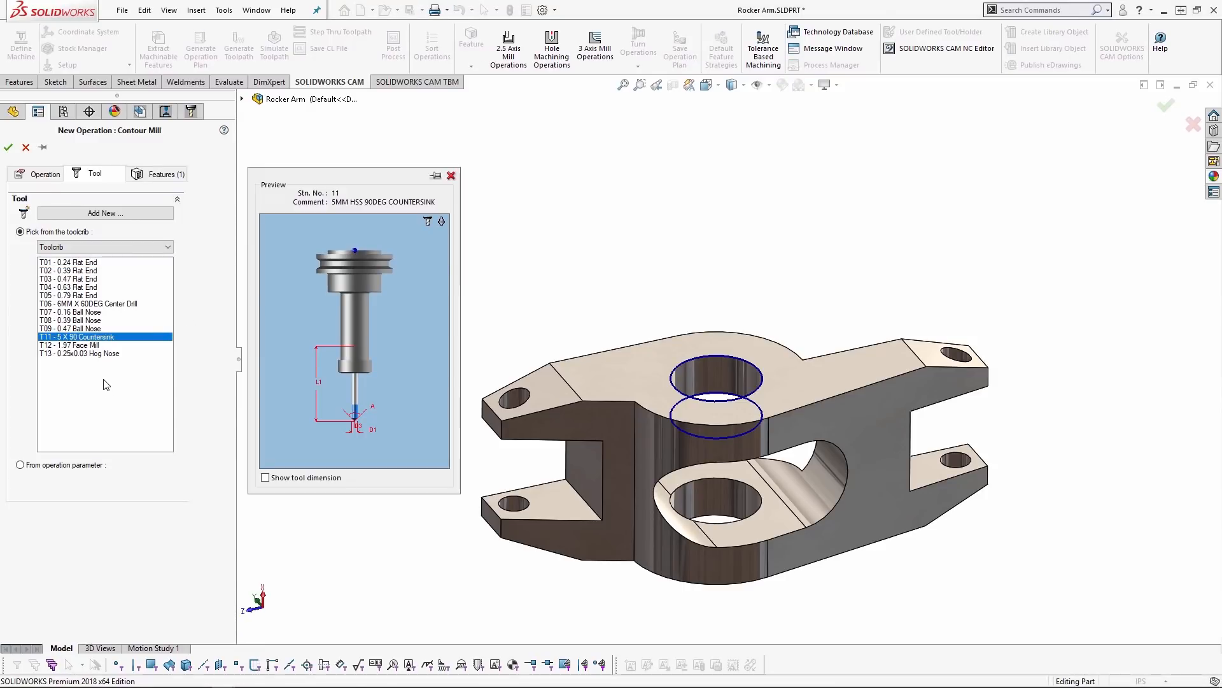
{"action": "left_click", "coordinate": [46, 178]}
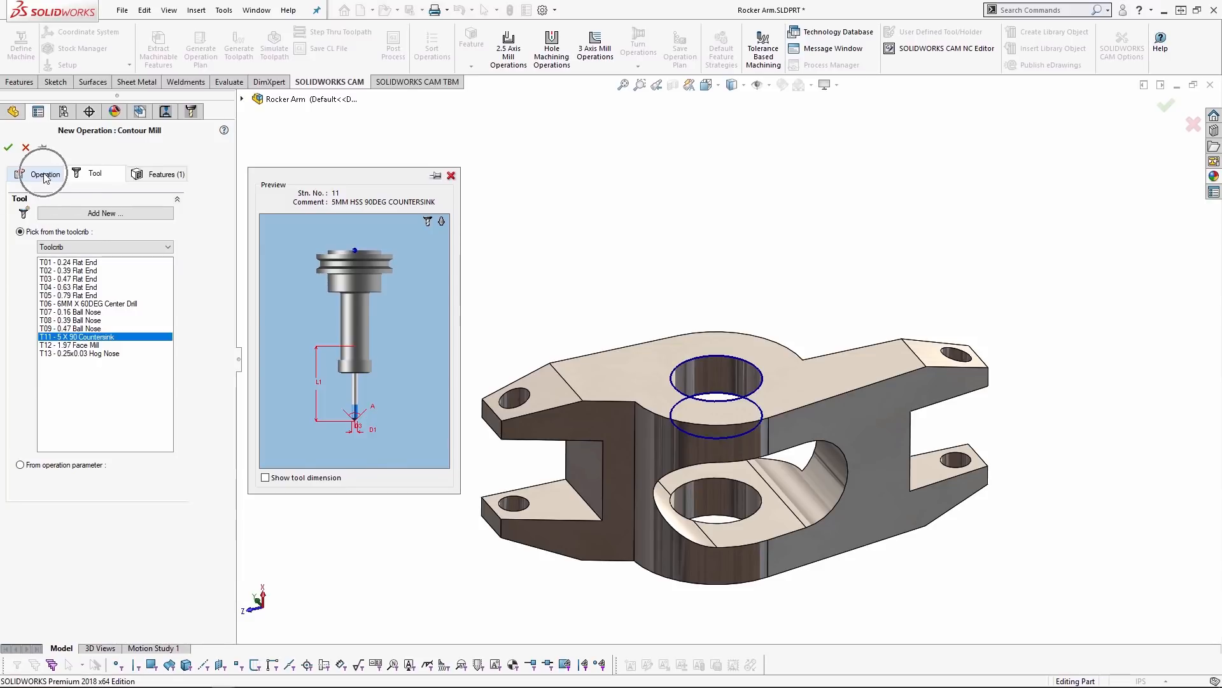
{"action": "left_click", "coordinate": [112, 341]}
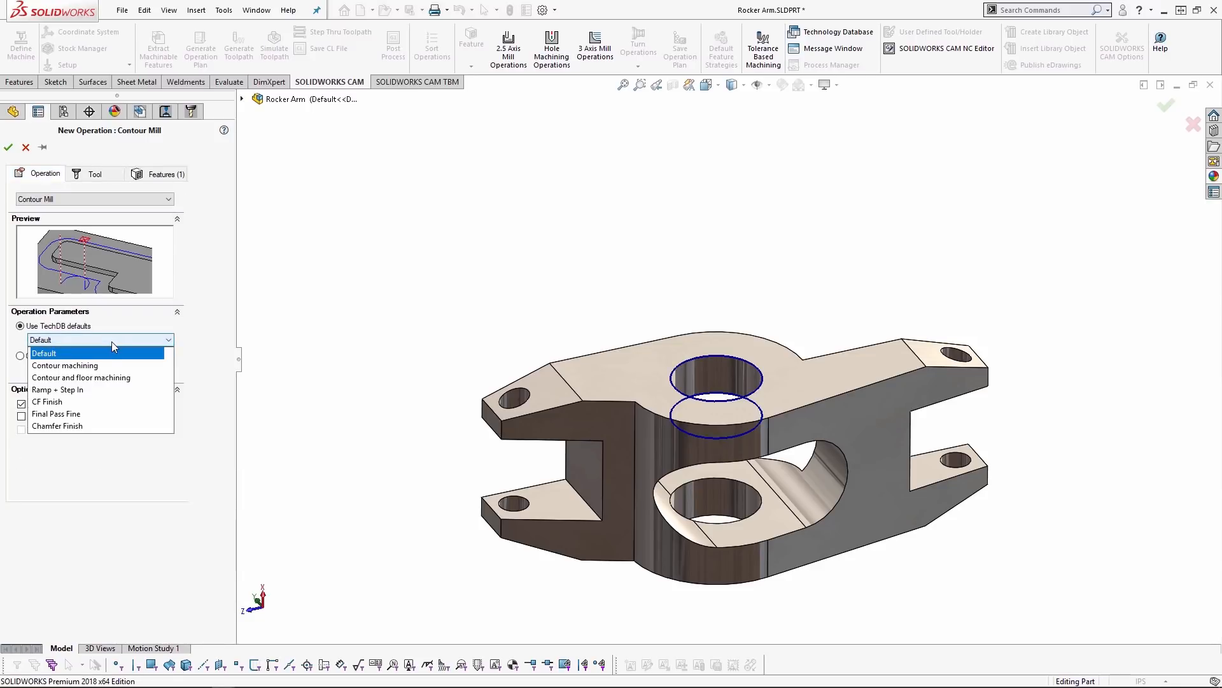
{"action": "left_click", "coordinate": [62, 427]}
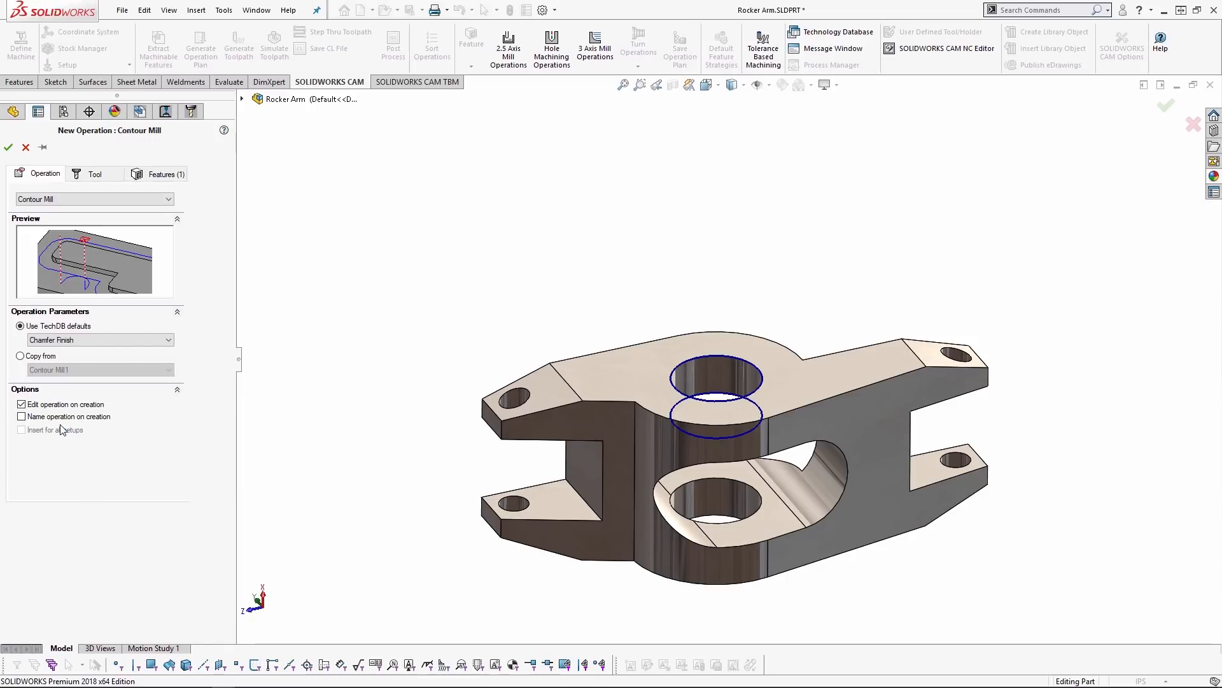
{"action": "left_click", "coordinate": [11, 147]}
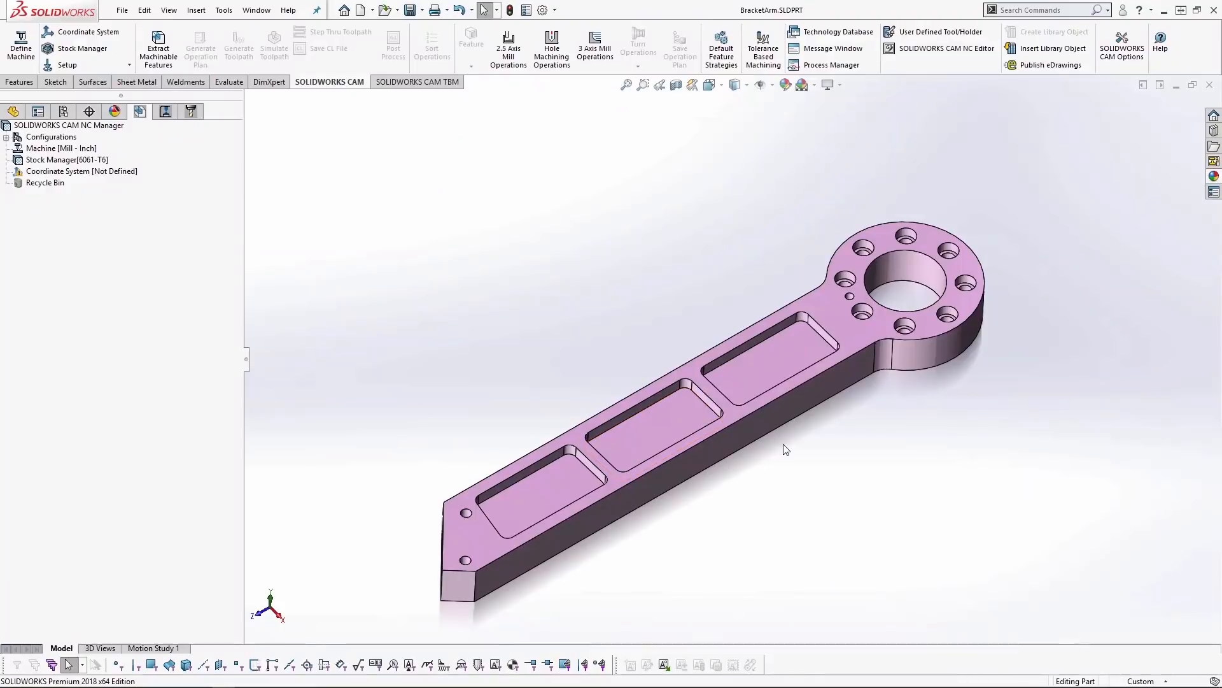
{"action": "middle_click_drag", "start_coordinate": [787, 448], "coordinate": [863, 502]}
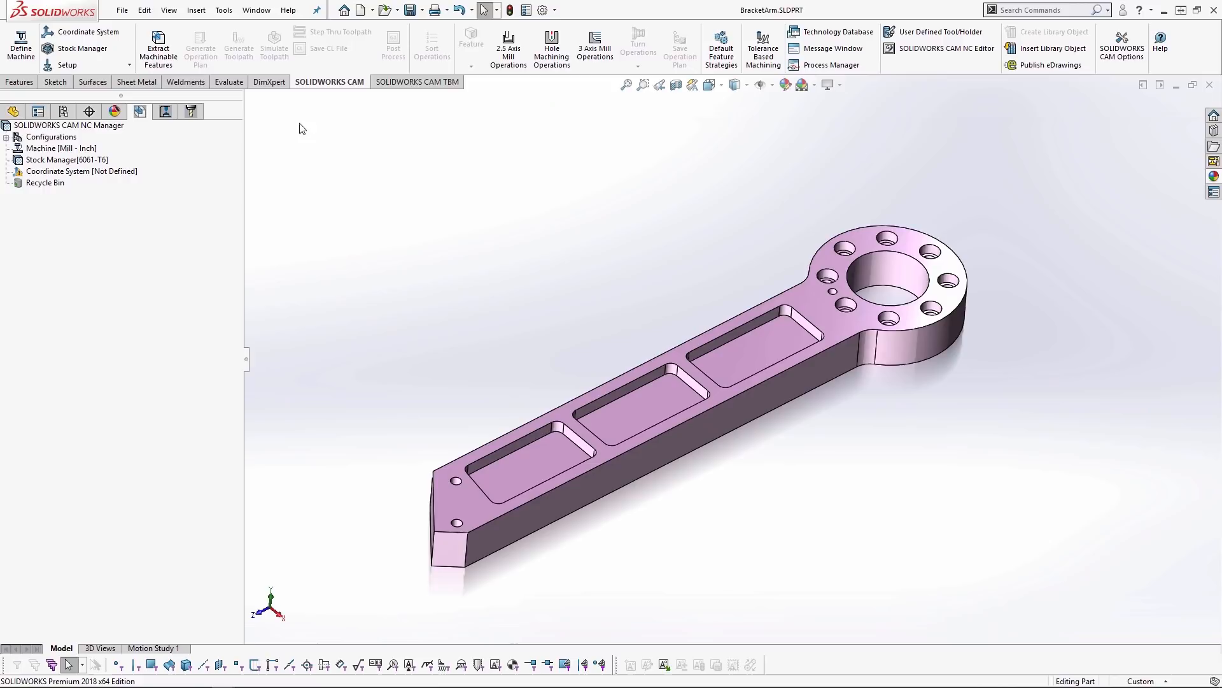
- Extract the machinable features of the bracket arm and select Irregular Pocket1
{"action": "left_click", "coordinate": [159, 51]}
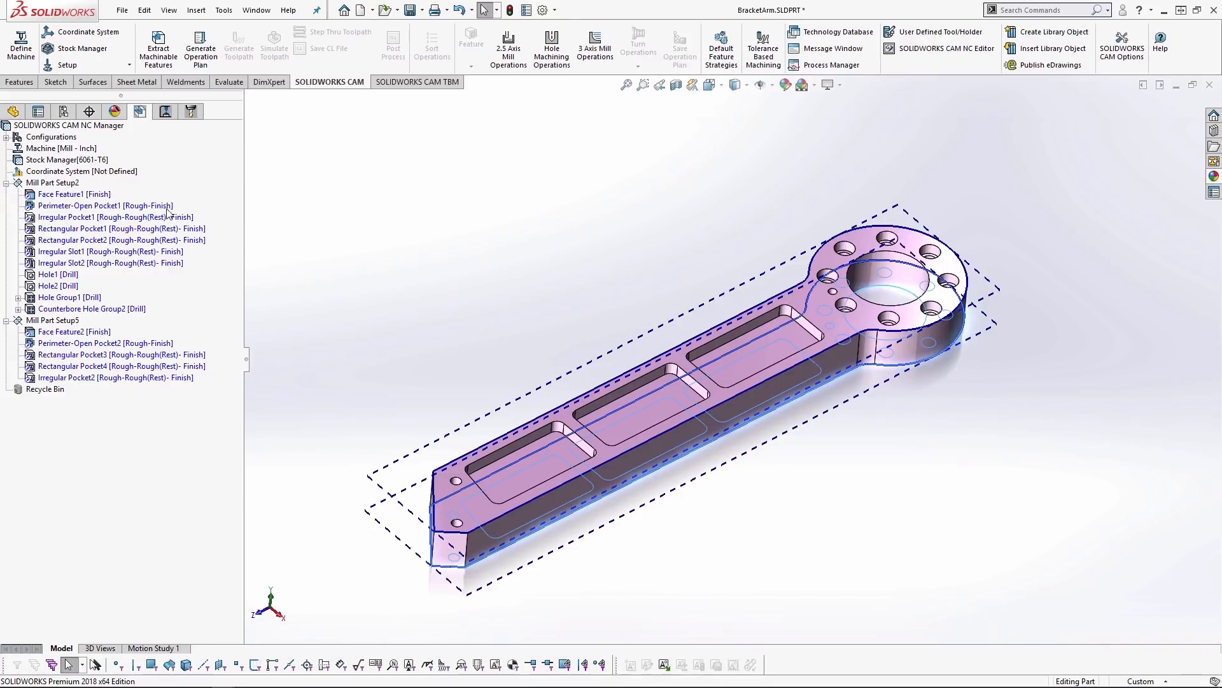
{"action": "left_click", "coordinate": [52, 219]}
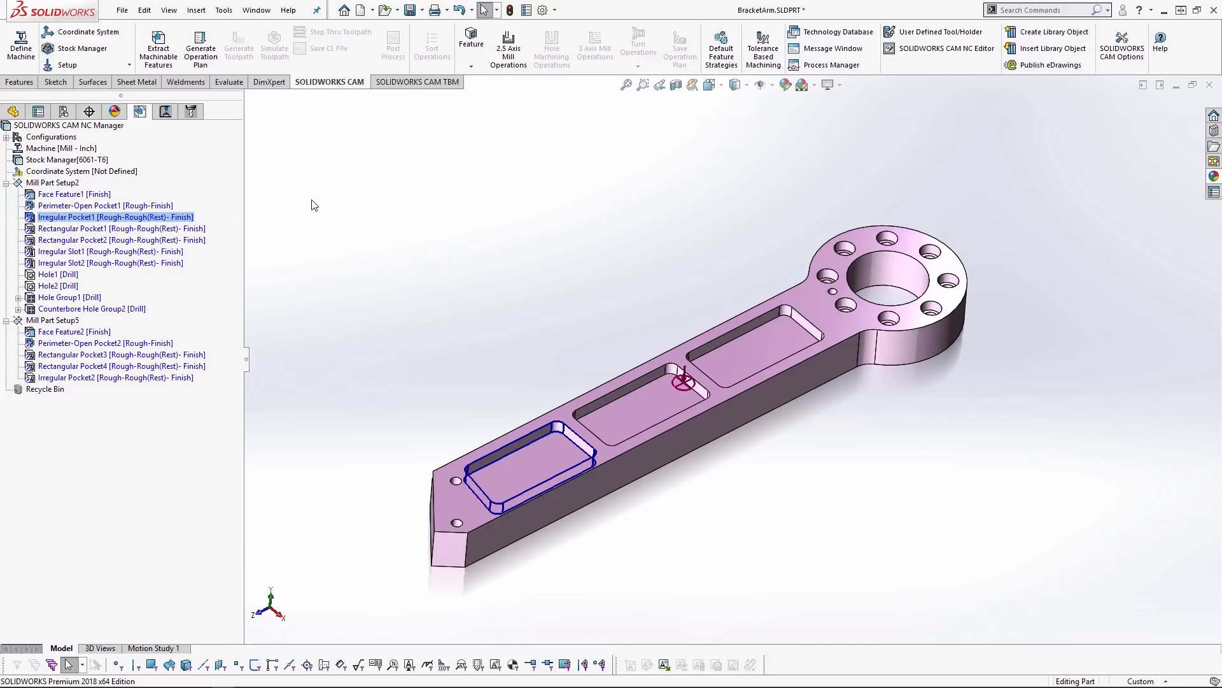
- In the default feature strategies, check the choices for rectangular and irregular pockets and set the Circular Pocket default strategy to Rough-Finish
{"action": "left_click", "coordinate": [724, 52]}
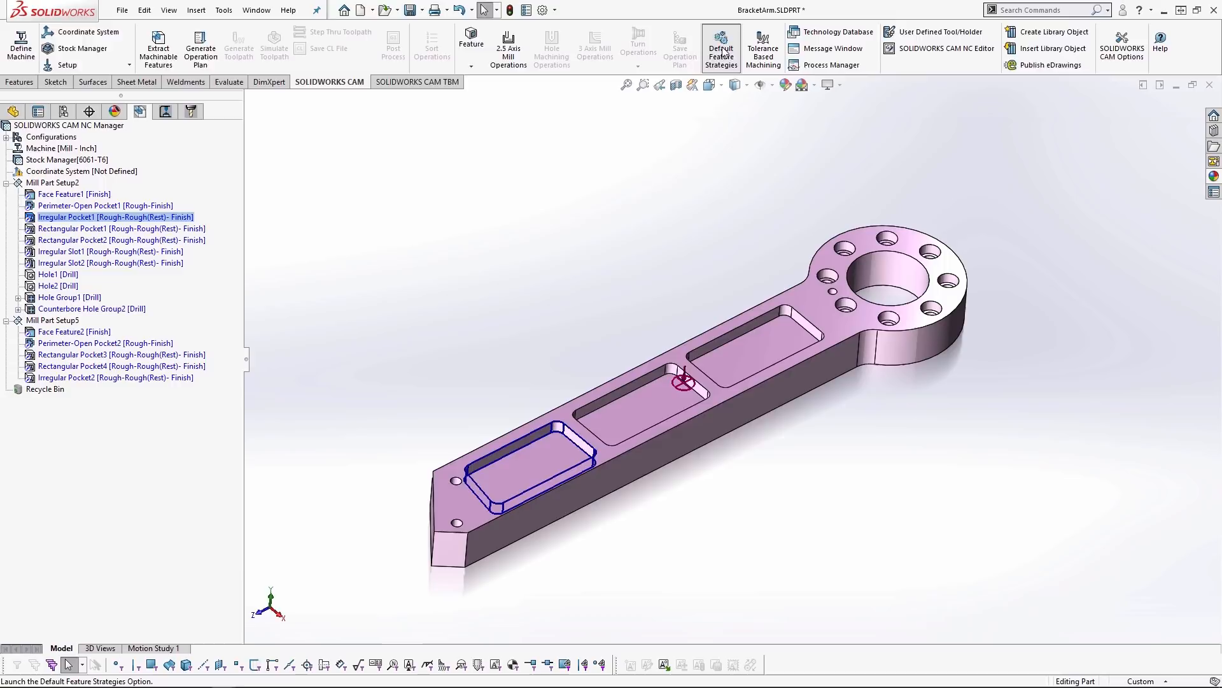
{"action": "left_click_drag", "start_coordinate": [612, 161], "coordinate": [574, 146]}
{"action": "left_click", "coordinate": [610, 242]}
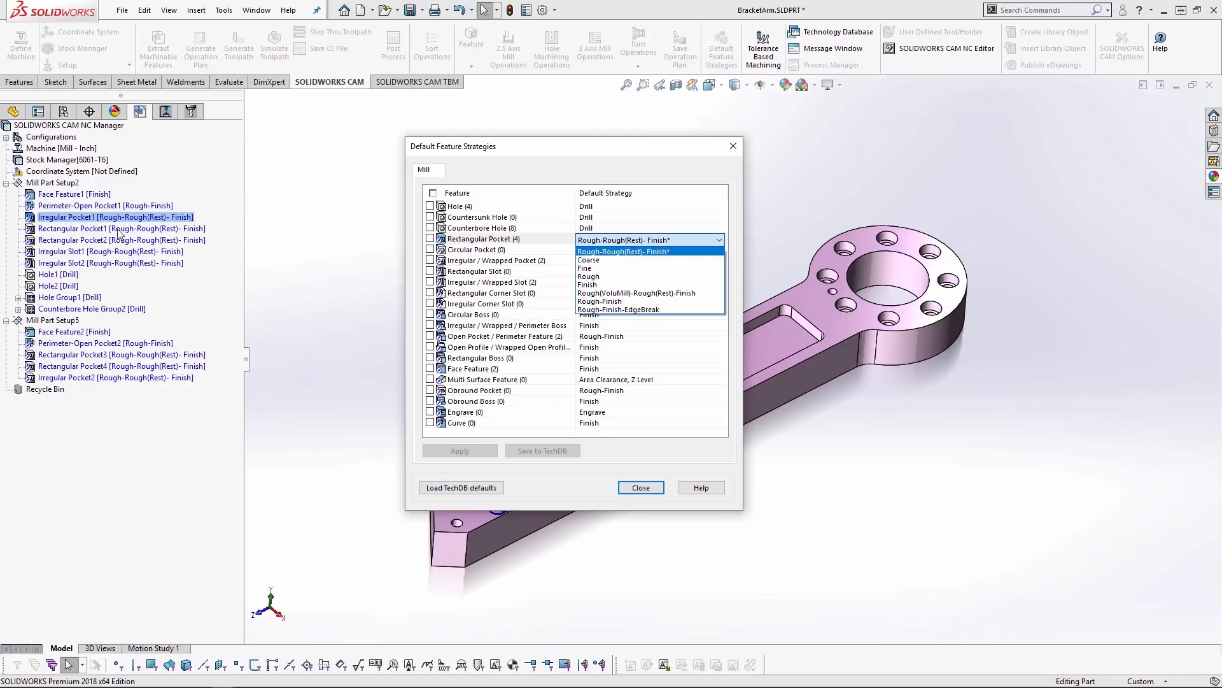
{"action": "left_click", "coordinate": [512, 265]}
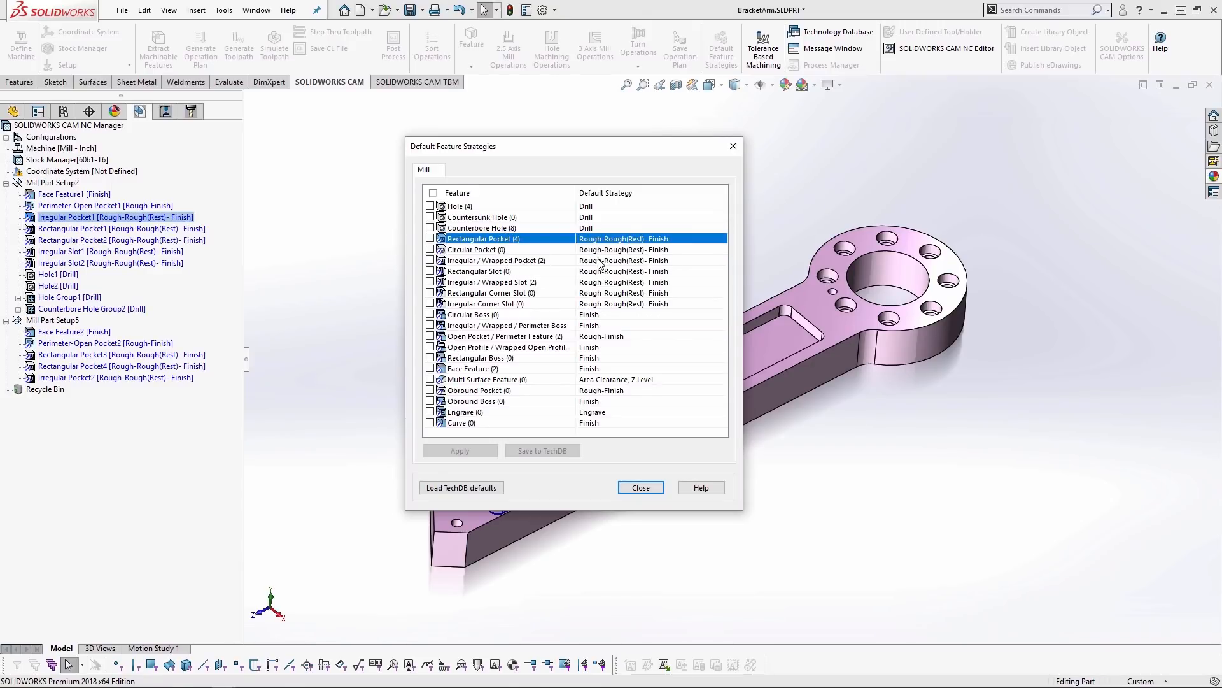
{"action": "left_click", "coordinate": [690, 262]}
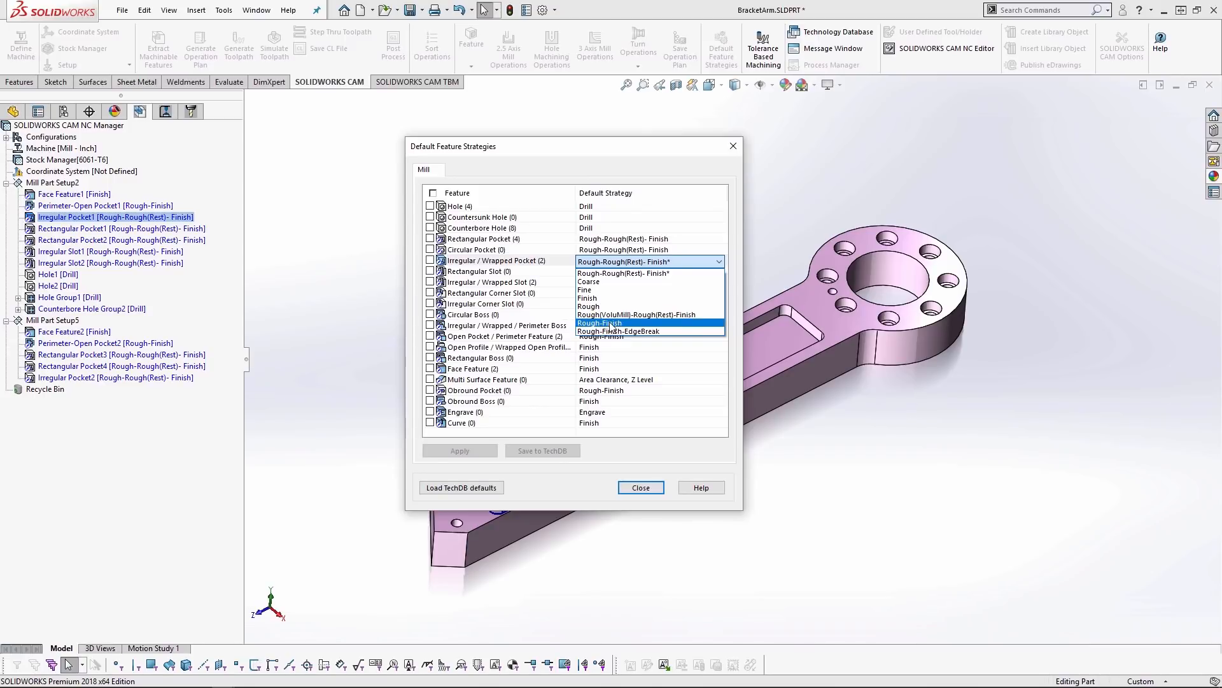
{"action": "left_click", "coordinate": [490, 257]}
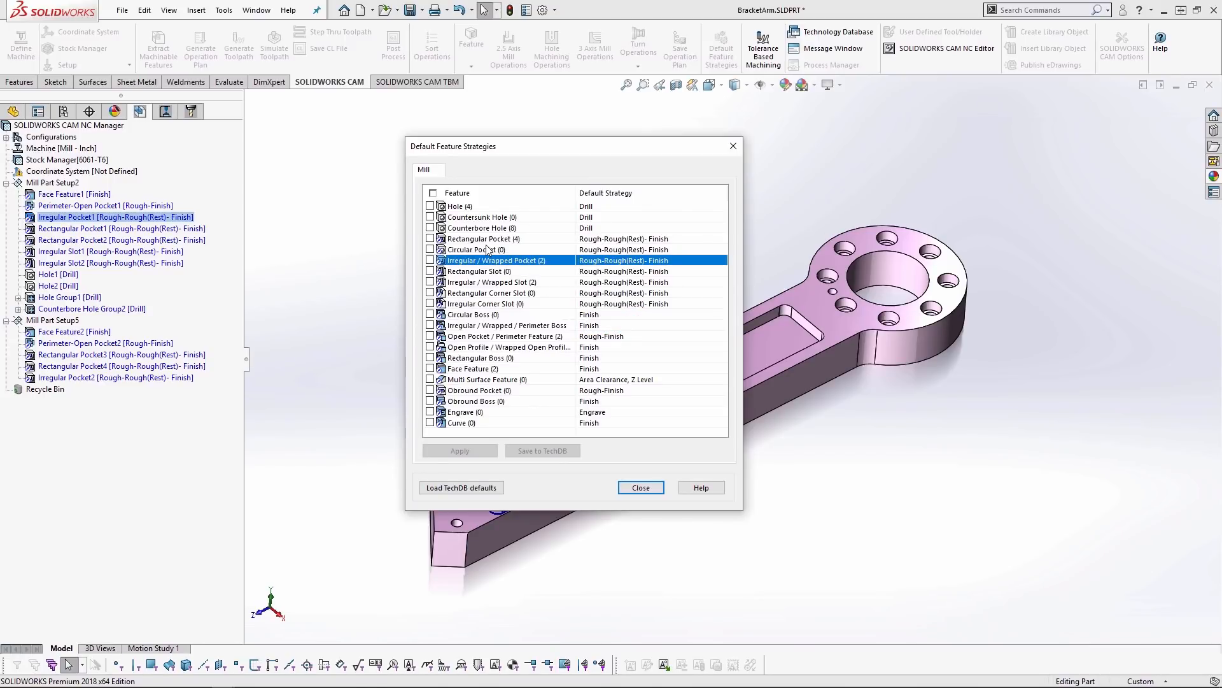
{"action": "left_click", "coordinate": [653, 251]}
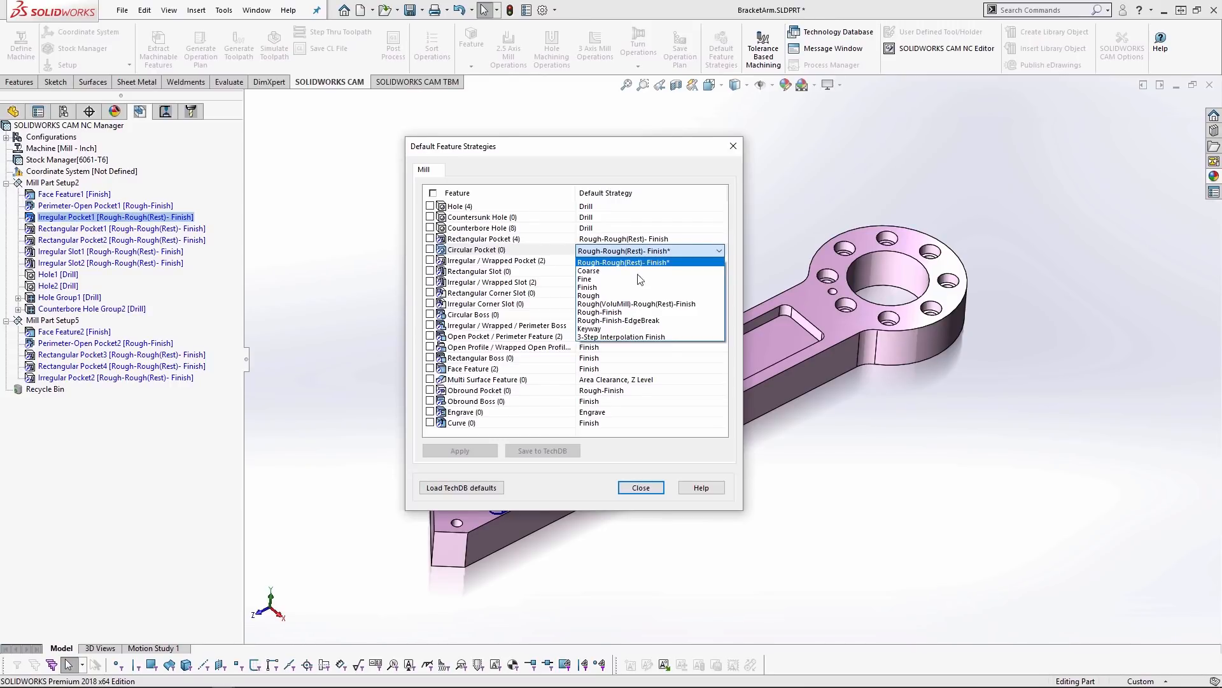
{"action": "left_click", "coordinate": [617, 313]}
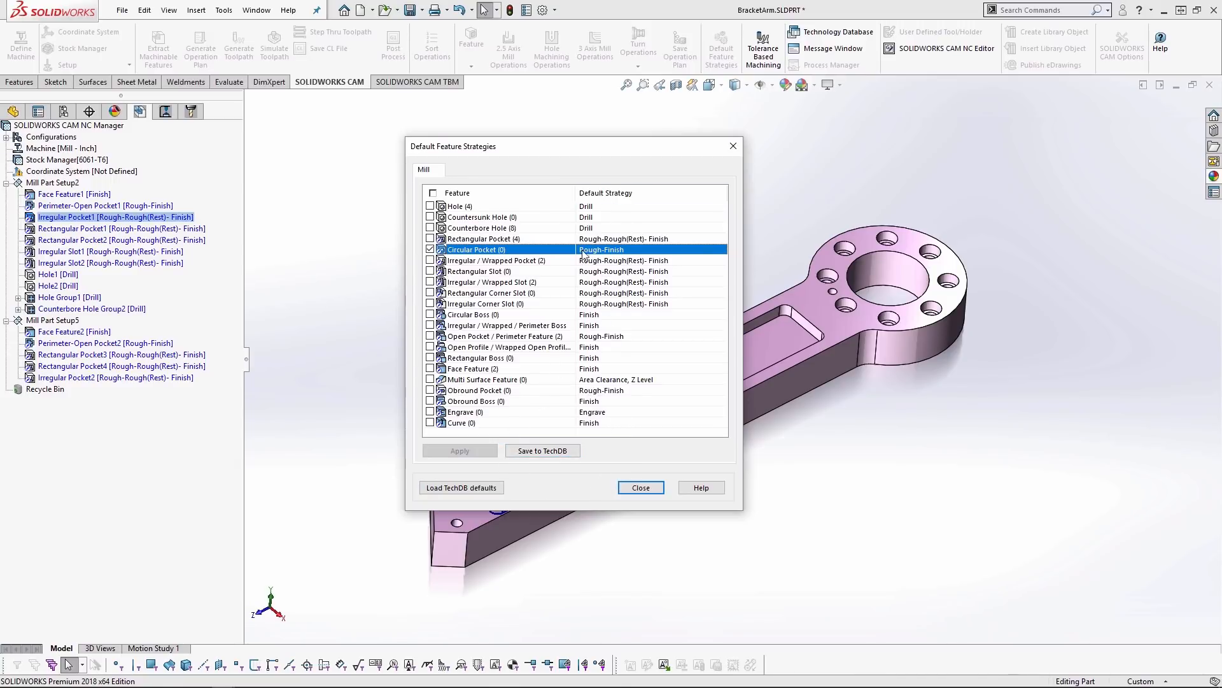
- Include Rectangular Slot, Irregular / Wrapped Slot and Rectangular Corner Slot in the default strategy update
{"action": "left_click", "coordinate": [430, 293]}
{"action": "left_click", "coordinate": [430, 270]}
{"action": "left_click", "coordinate": [429, 282]}
{"action": "left_click", "coordinate": [474, 452]}
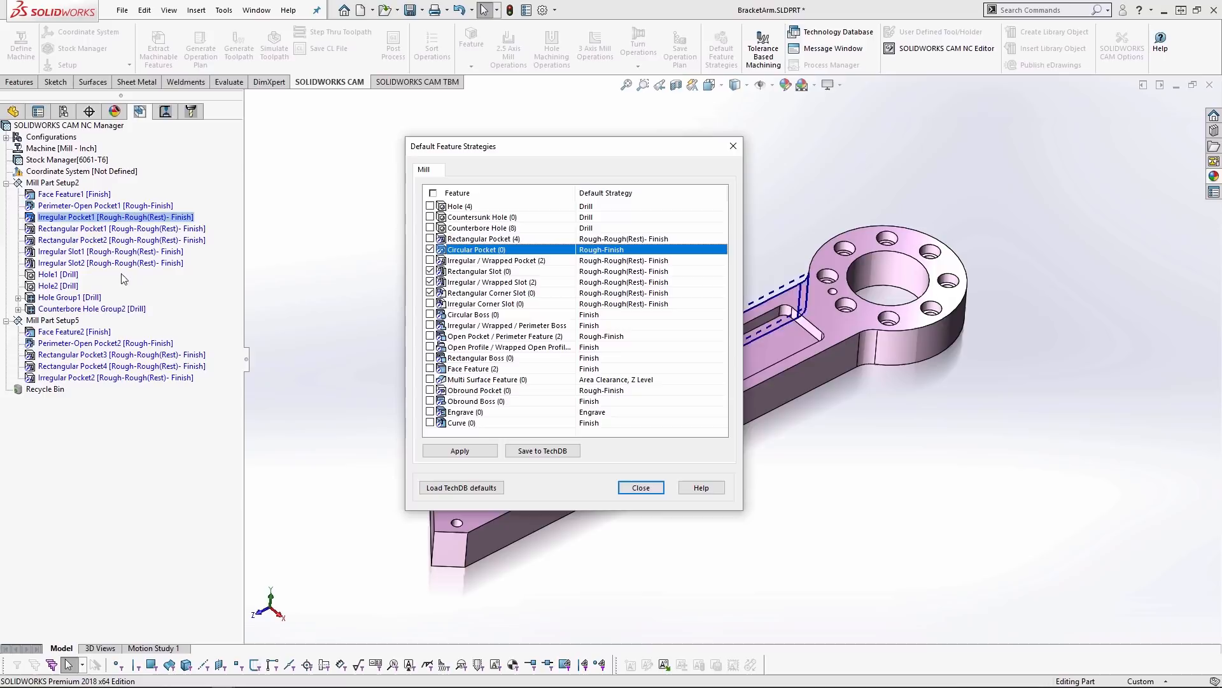
- Set the Rectangular Pocket default strategy to Finish, apply the strategies to the part's features and close the dialog
{"action": "left_click", "coordinate": [430, 282]}
{"action": "left_click", "coordinate": [430, 239]}
{"action": "left_click", "coordinate": [633, 241]}
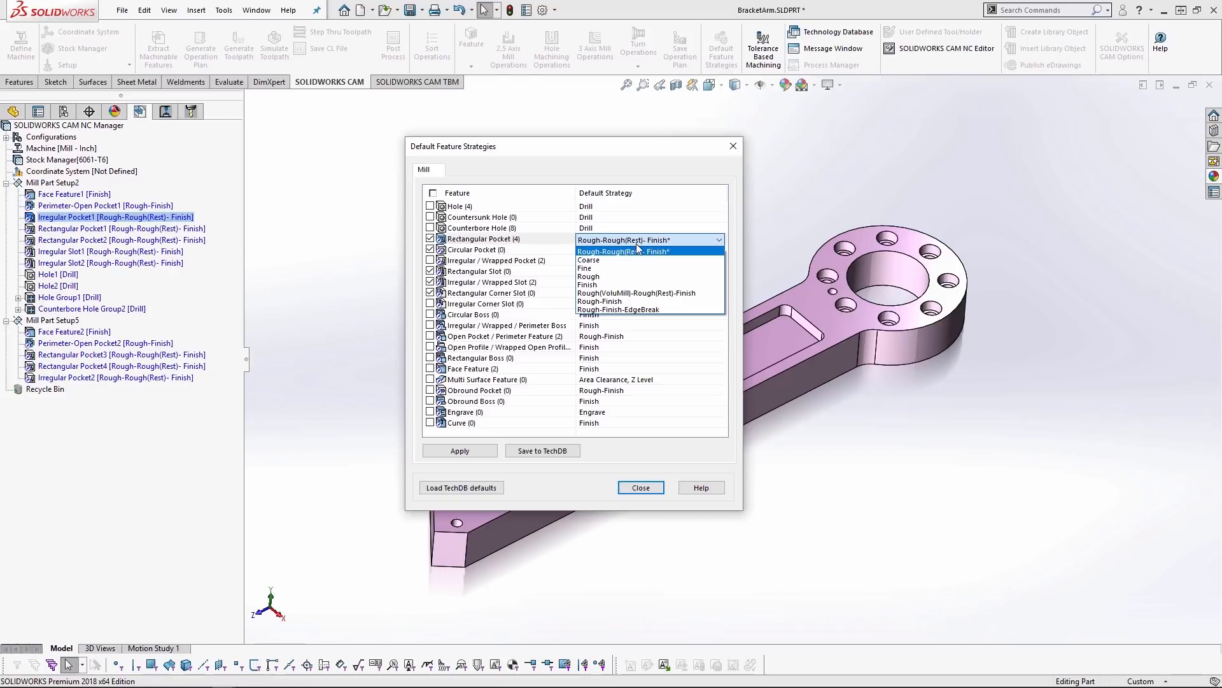
{"action": "left_click", "coordinate": [607, 286]}
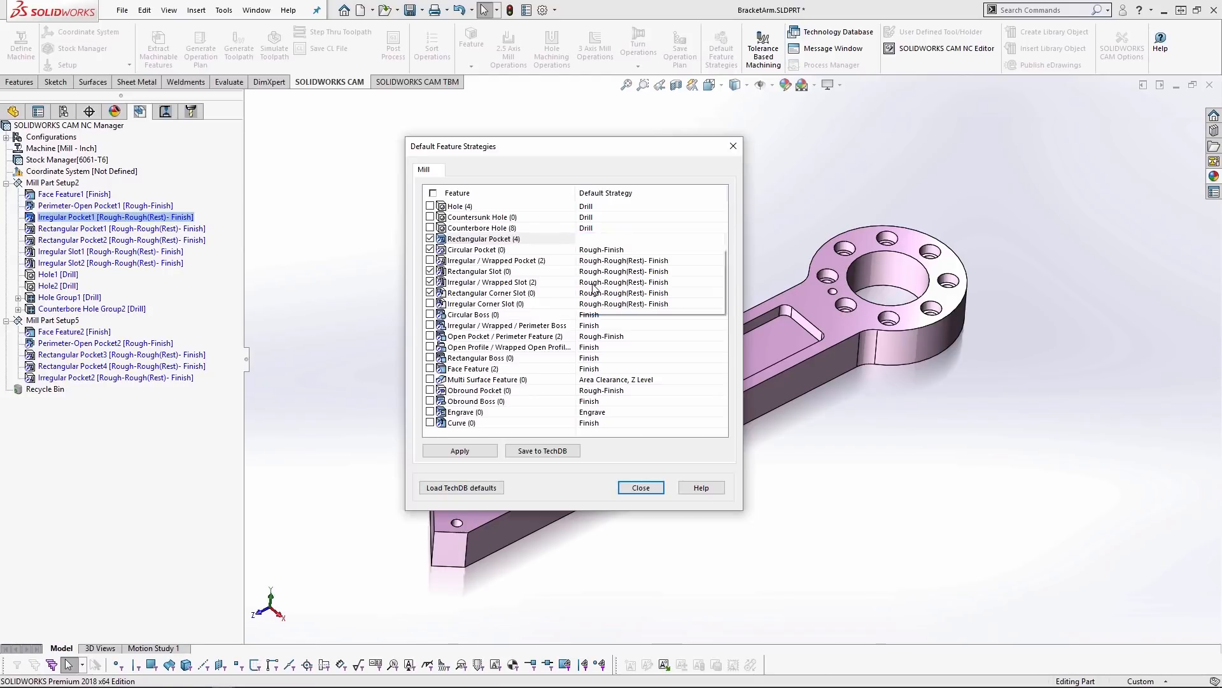
{"action": "left_click", "coordinate": [460, 451]}
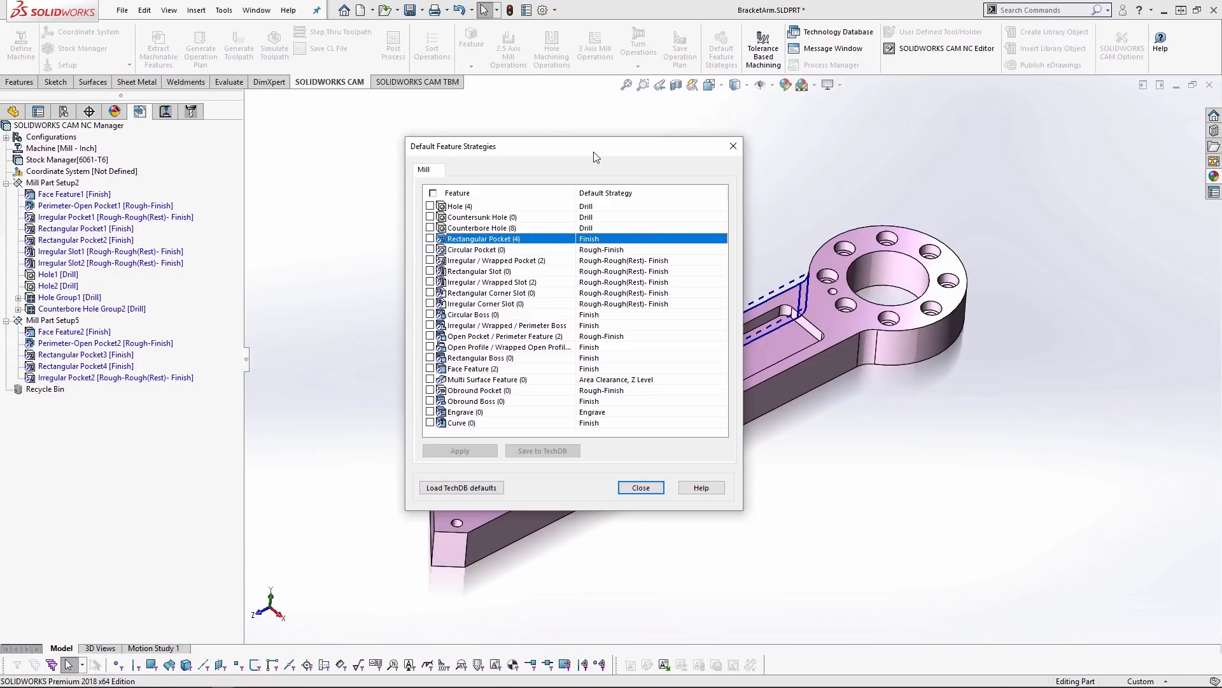
{"action": "left_click", "coordinate": [734, 146]}
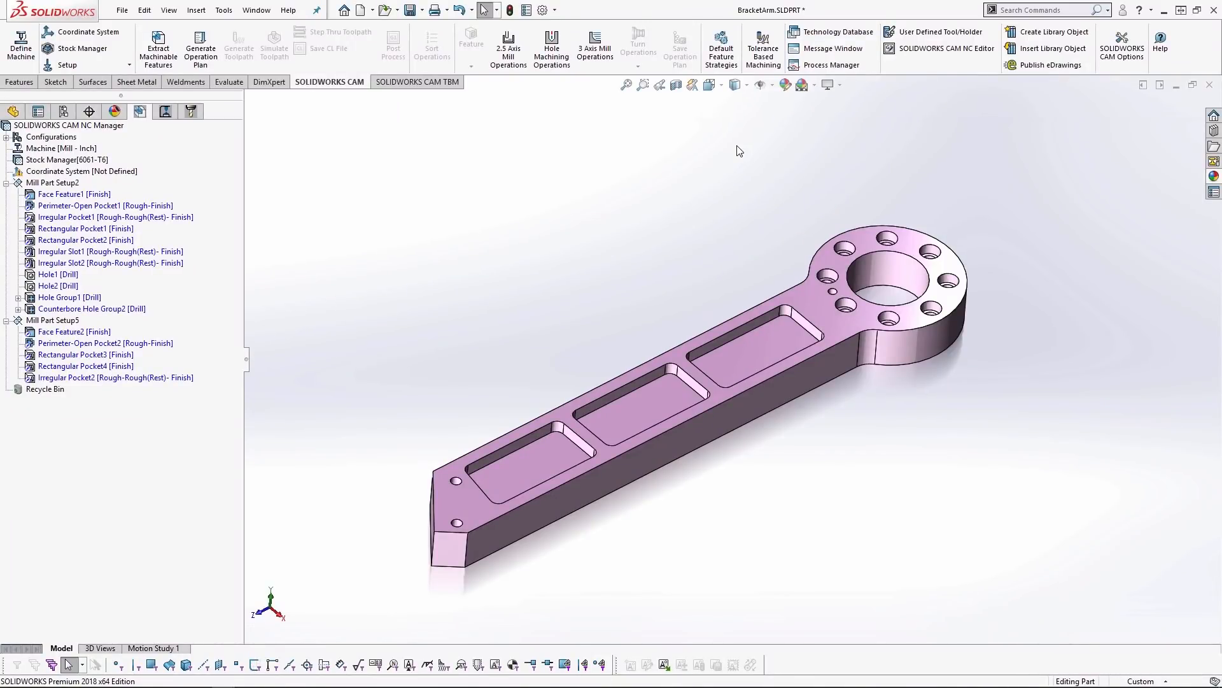
- Open the CAM options and display the mill feature settings
{"action": "left_click", "coordinate": [1114, 58]}
{"action": "left_click", "coordinate": [220, 9]}
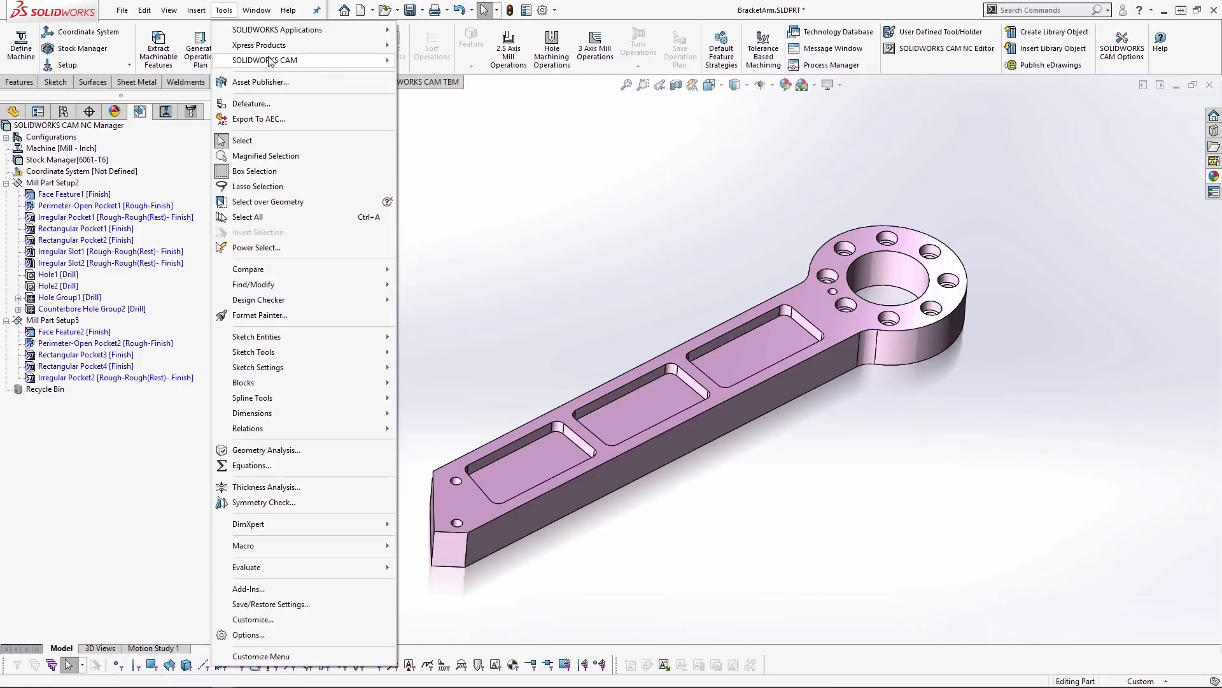
{"action": "mouse_move", "coordinate": [287, 60]}
{"action": "left_click", "coordinate": [439, 329]}
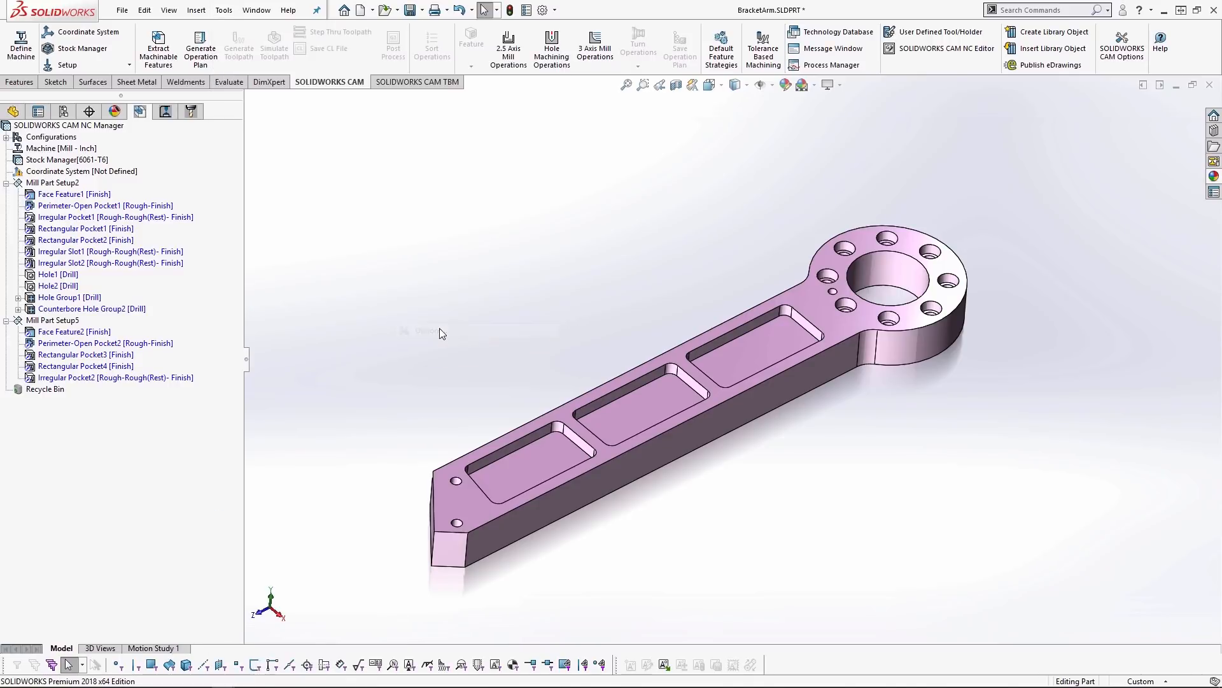
{"action": "left_click_drag", "start_coordinate": [563, 100], "coordinate": [561, 116]}
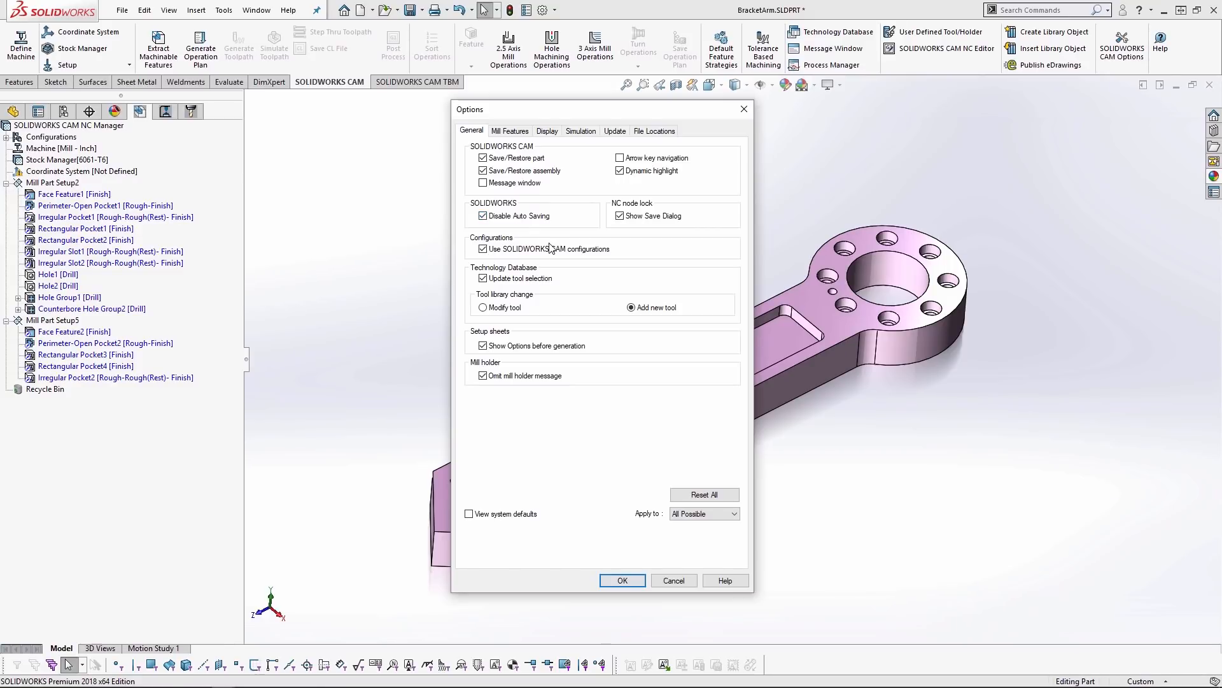
{"action": "left_click", "coordinate": [510, 131]}
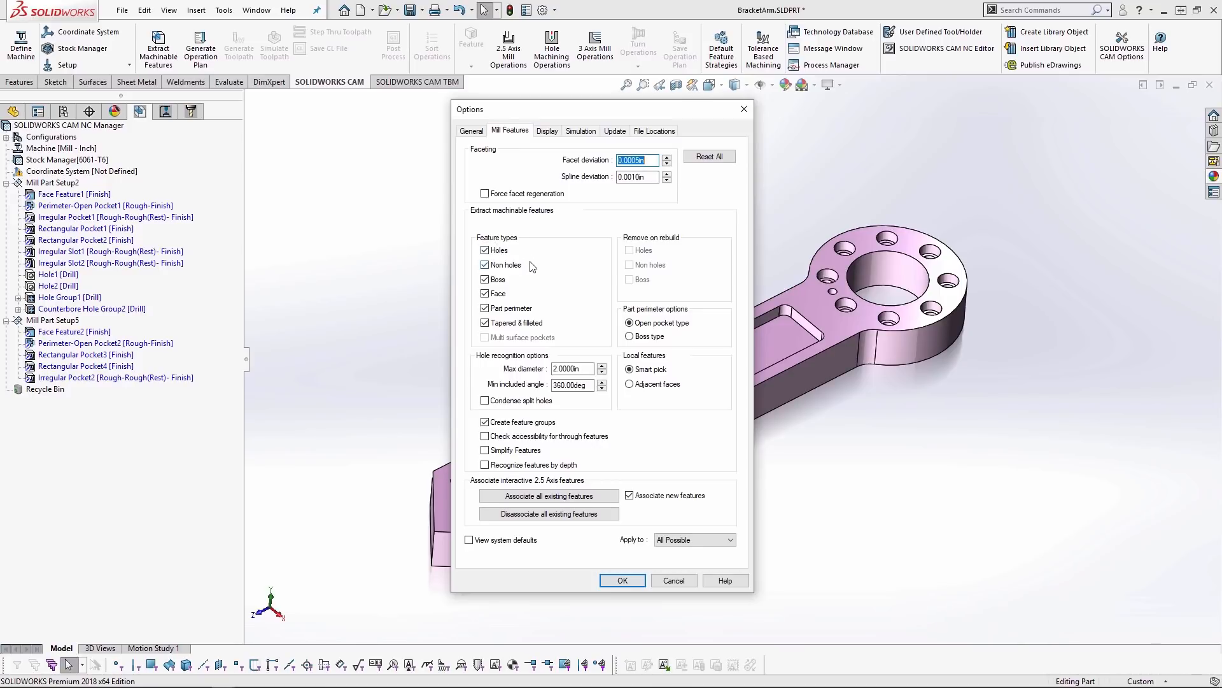
- Try excluding Part perimeter, Face, Non holes and Tapered & filleted from feature extraction, and re-enable all feature types
{"action": "left_click", "coordinate": [486, 308]}
{"action": "left_click", "coordinate": [485, 294]}
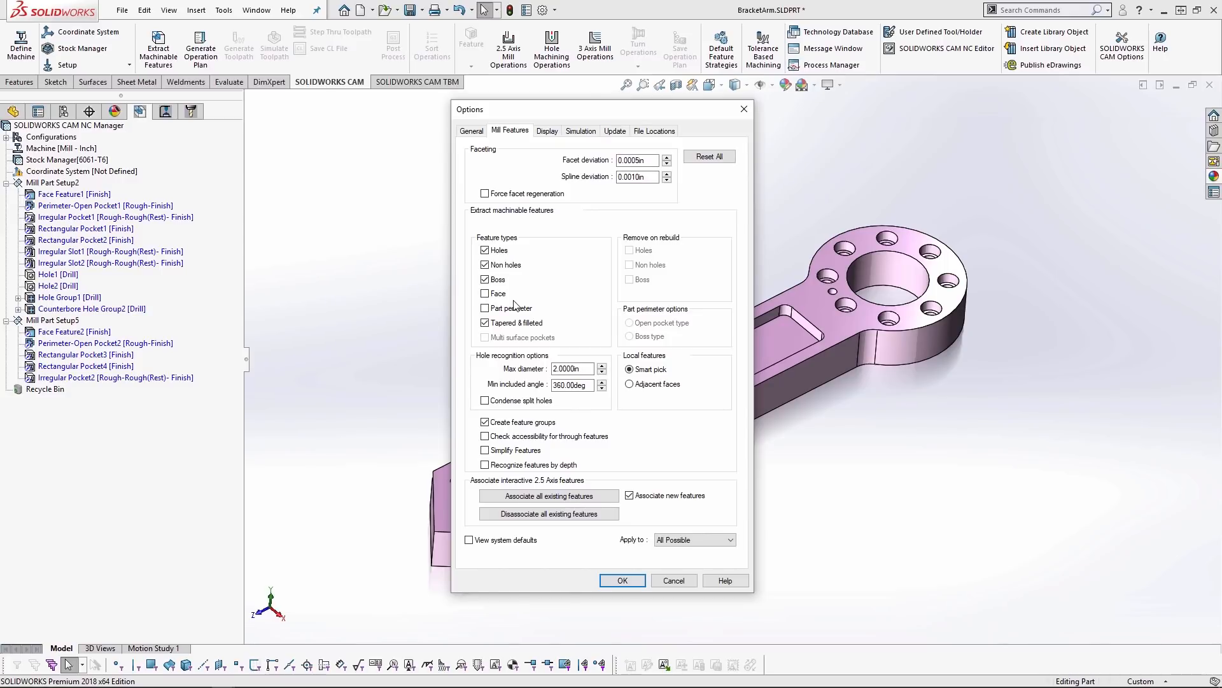
{"action": "left_click", "coordinate": [485, 265]}
{"action": "left_click", "coordinate": [485, 323]}
{"action": "left_click", "coordinate": [485, 265]}
{"action": "left_click", "coordinate": [485, 293]}
{"action": "left_click", "coordinate": [485, 280]}
{"action": "left_click", "coordinate": [486, 308]}
{"action": "left_click", "coordinate": [486, 323]}
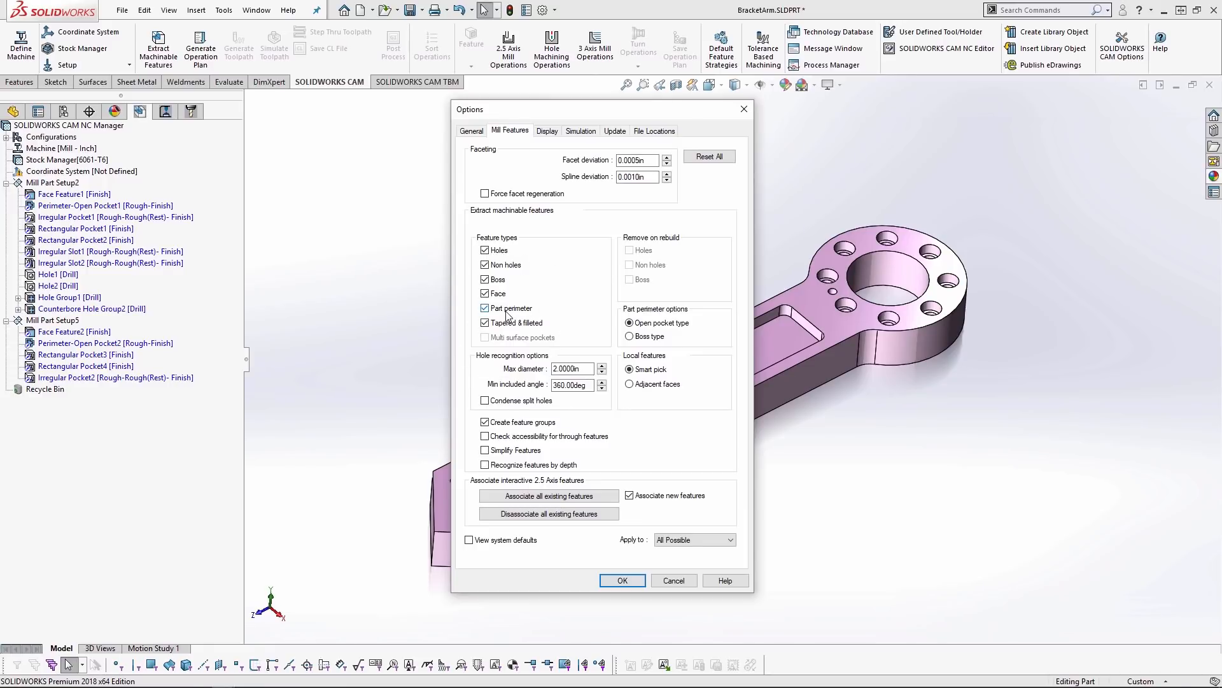
- Set the part perimeter option to Boss type and limit hole recognition to a .75 in max diameter and a 270 degree min included angle
{"action": "left_click", "coordinate": [650, 337]}
{"action": "double_click", "coordinate": [585, 367]}
{"action": "type", "text": ".75"}
{"action": "double_click", "coordinate": [555, 385]}
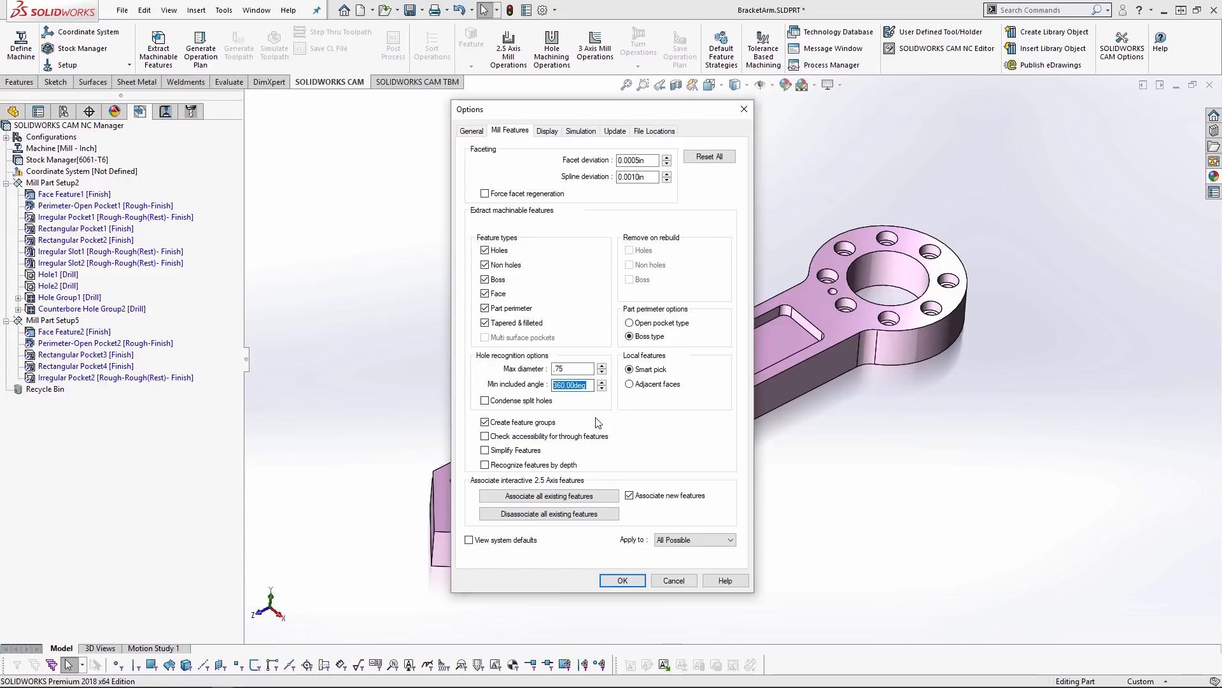
{"action": "type", "text": "271"}
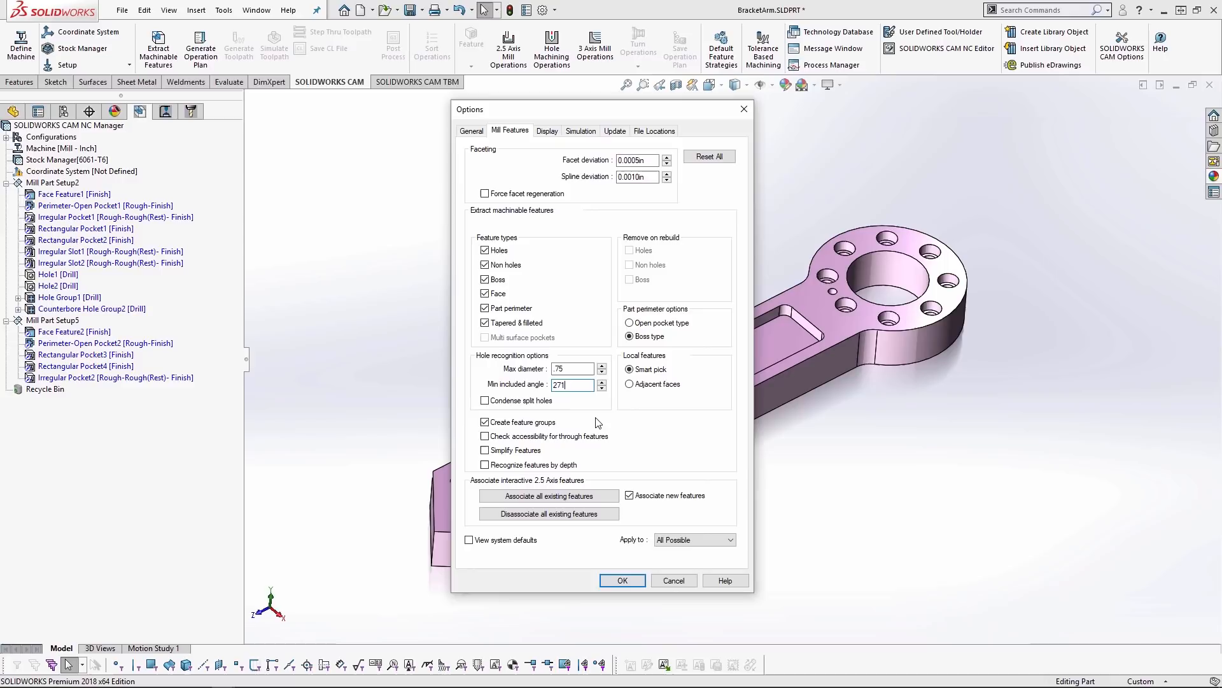
{"action": "key", "text": "BackSpace"}
{"action": "type", "text": "0"}
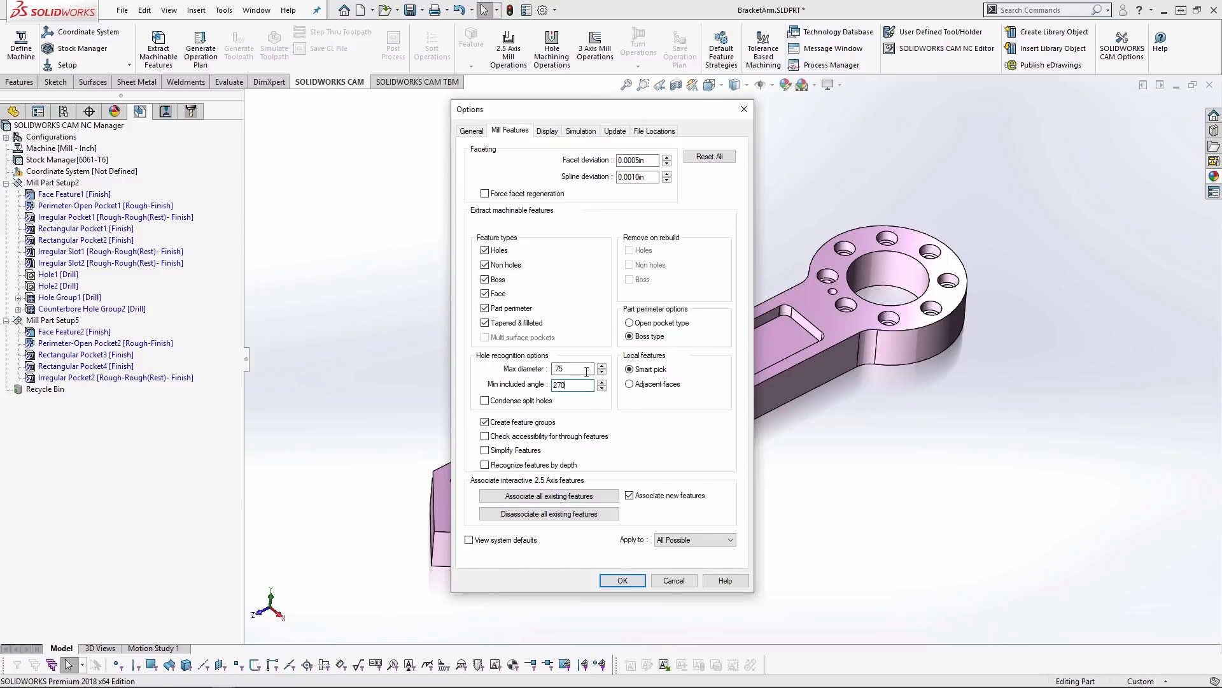
- Enable accessibility checking for through features, feature simplification and feature recognition by depth
{"action": "left_click", "coordinate": [484, 436]}
{"action": "left_click", "coordinate": [485, 450]}
{"action": "left_click", "coordinate": [485, 465]}
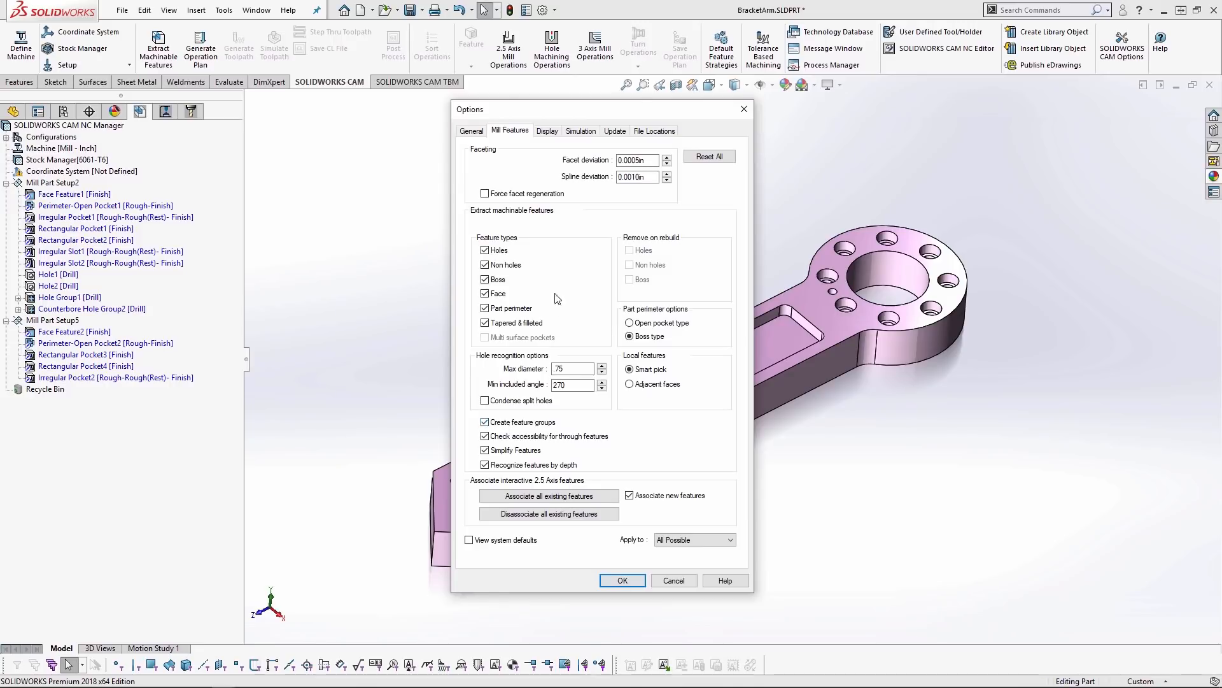
- Examine the display settings and the colors assigned to the bore, tap, centre drill, entry drill and rough mill toolpaths
{"action": "left_click", "coordinate": [547, 131]}
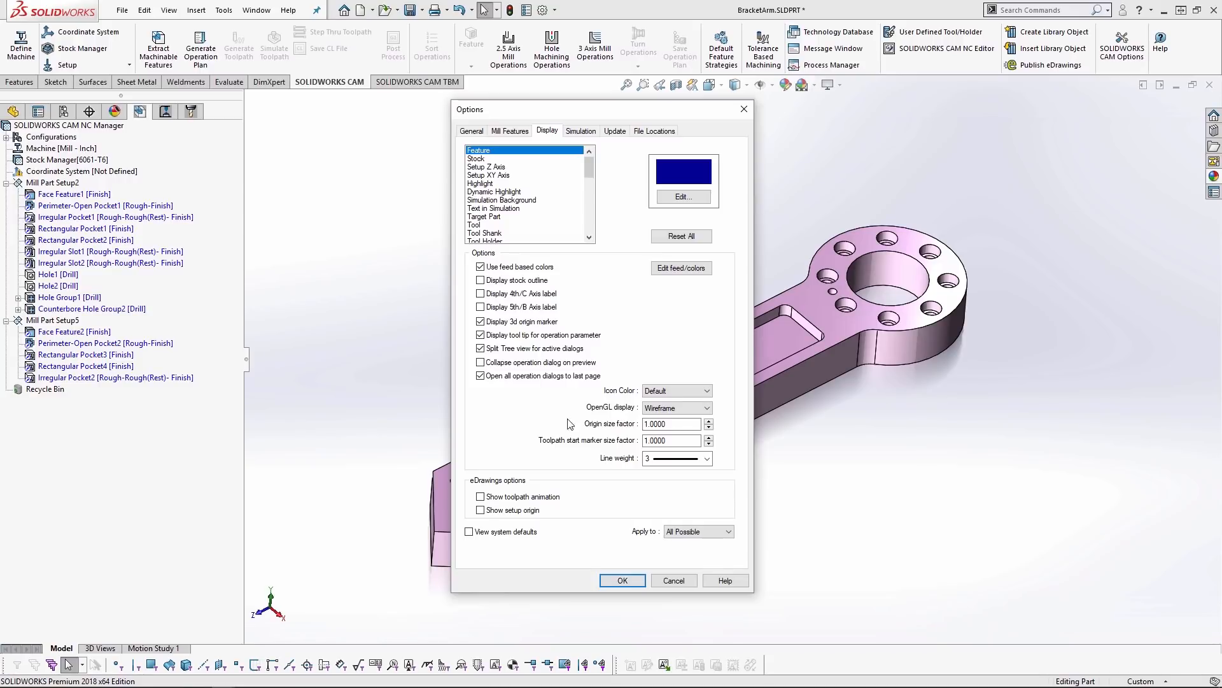
{"action": "left_click_drag", "start_coordinate": [590, 167], "coordinate": [589, 178]}
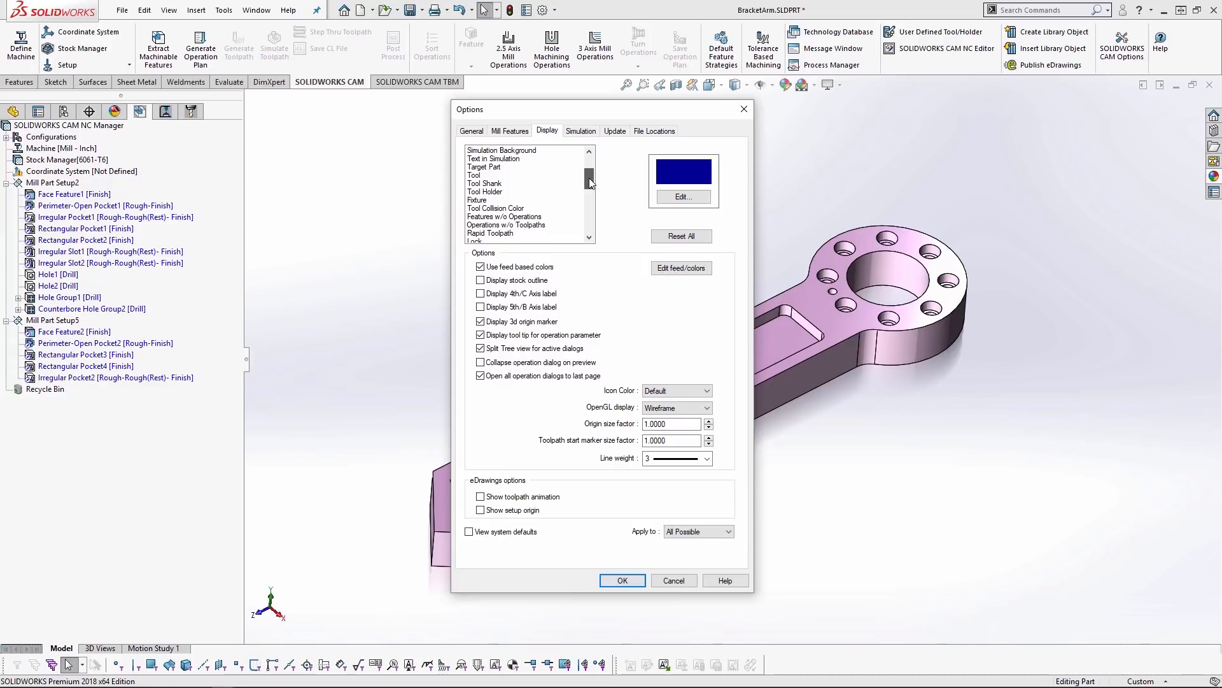
{"action": "left_click_drag", "start_coordinate": [589, 178], "coordinate": [589, 232]}
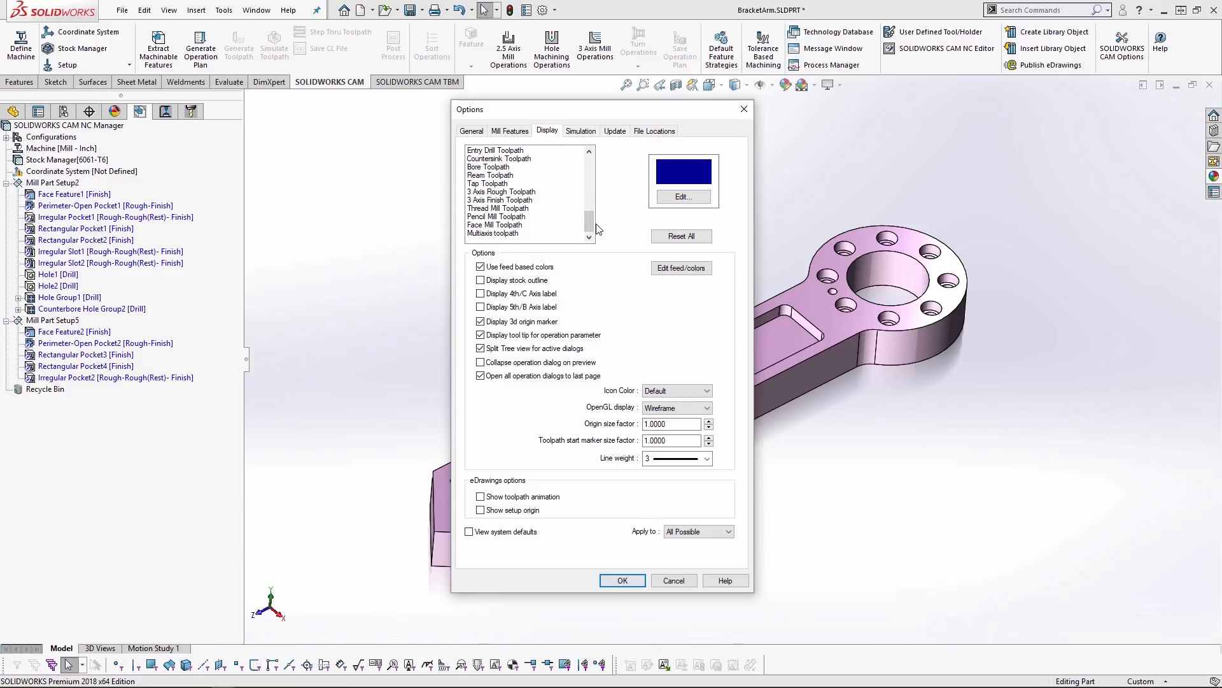
{"action": "left_click", "coordinate": [499, 167]}
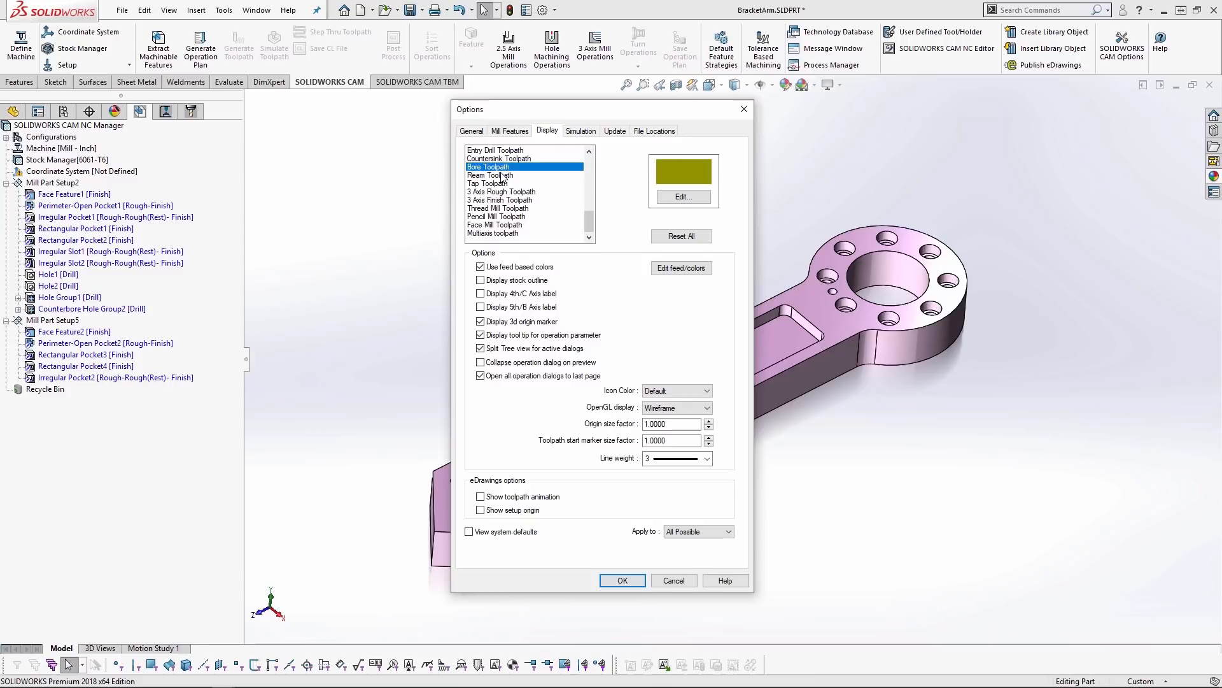
{"action": "left_click", "coordinate": [503, 184]}
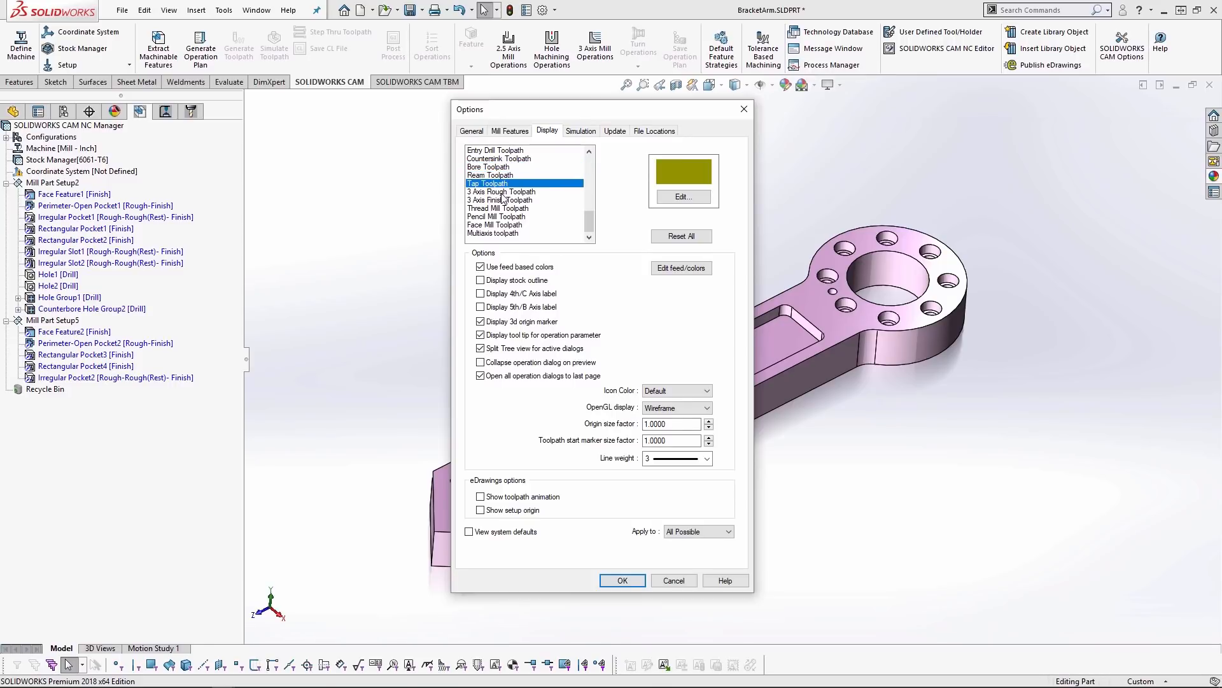
{"action": "scroll", "coordinate": [503, 199], "scroll_direction": "up", "scroll_amount": 1}
{"action": "left_click", "coordinate": [498, 166]}
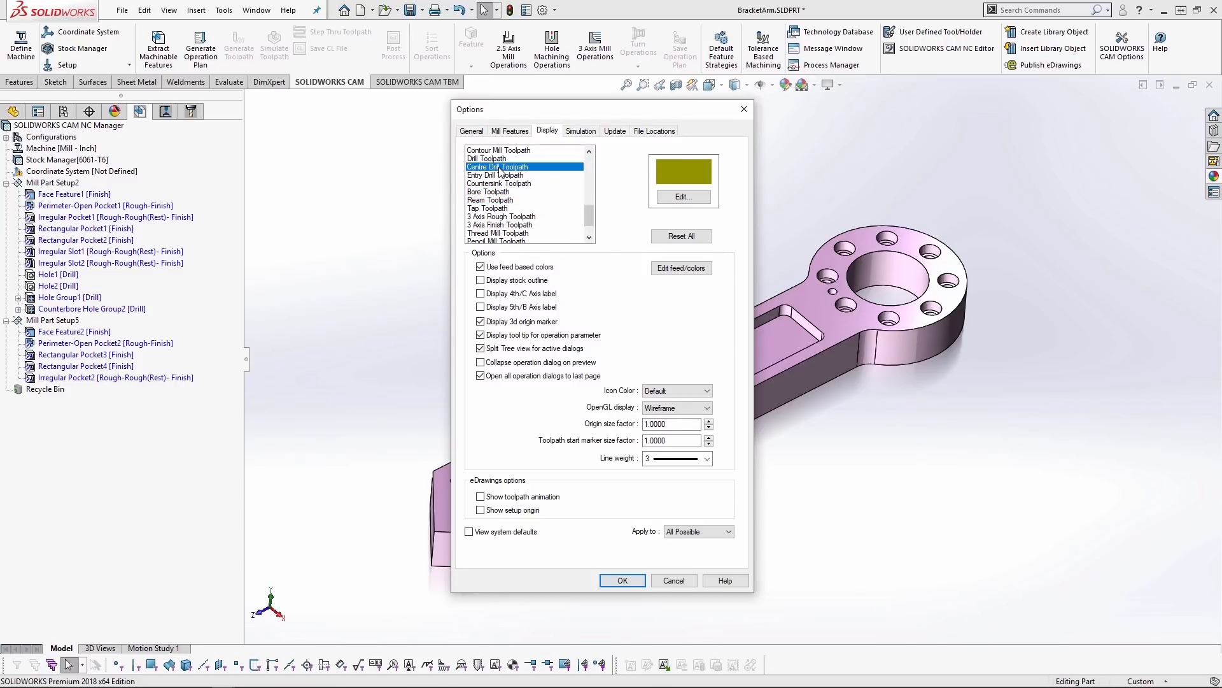
{"action": "left_click", "coordinate": [503, 176]}
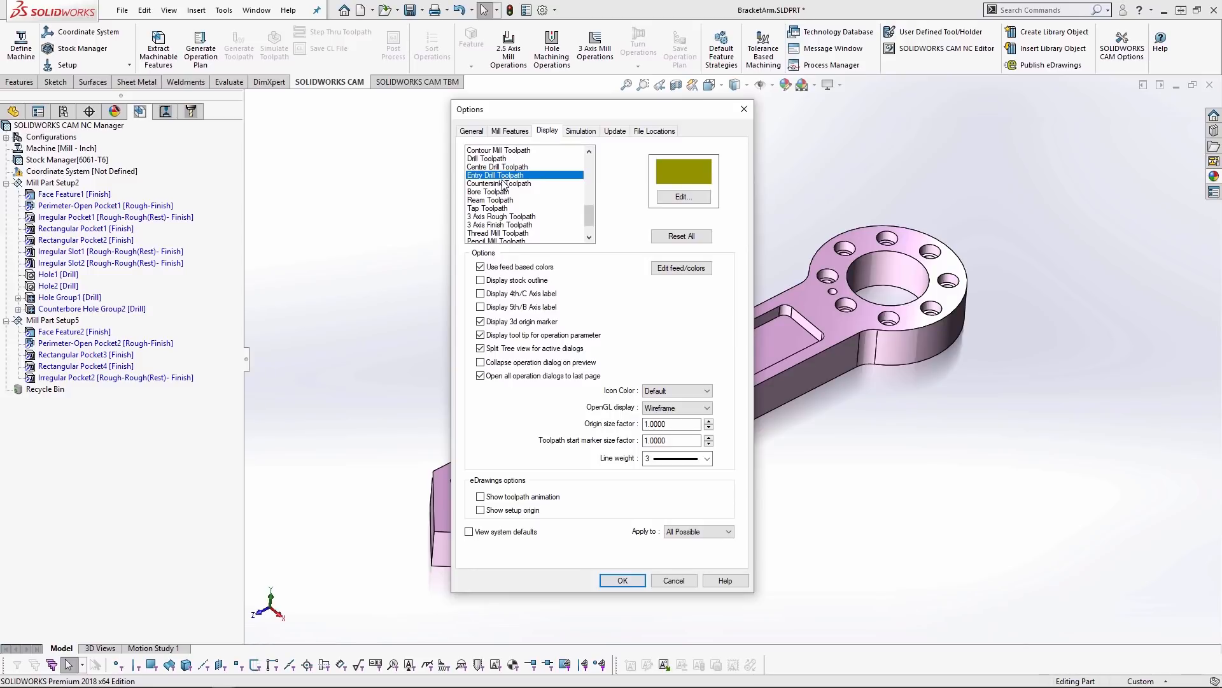
{"action": "scroll", "coordinate": [503, 184], "scroll_direction": "up", "scroll_amount": 1}
{"action": "left_click", "coordinate": [498, 168]}
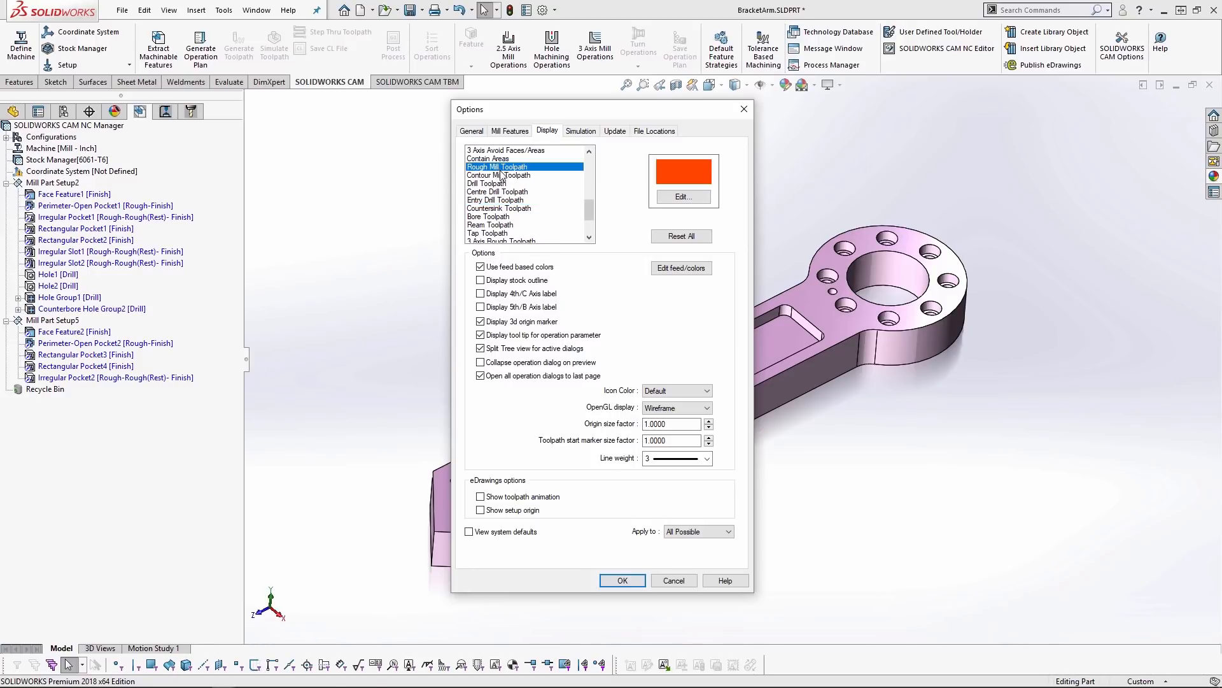
- Set the Rough Mill Toolpath display color to blue
{"action": "left_click", "coordinate": [504, 175]}
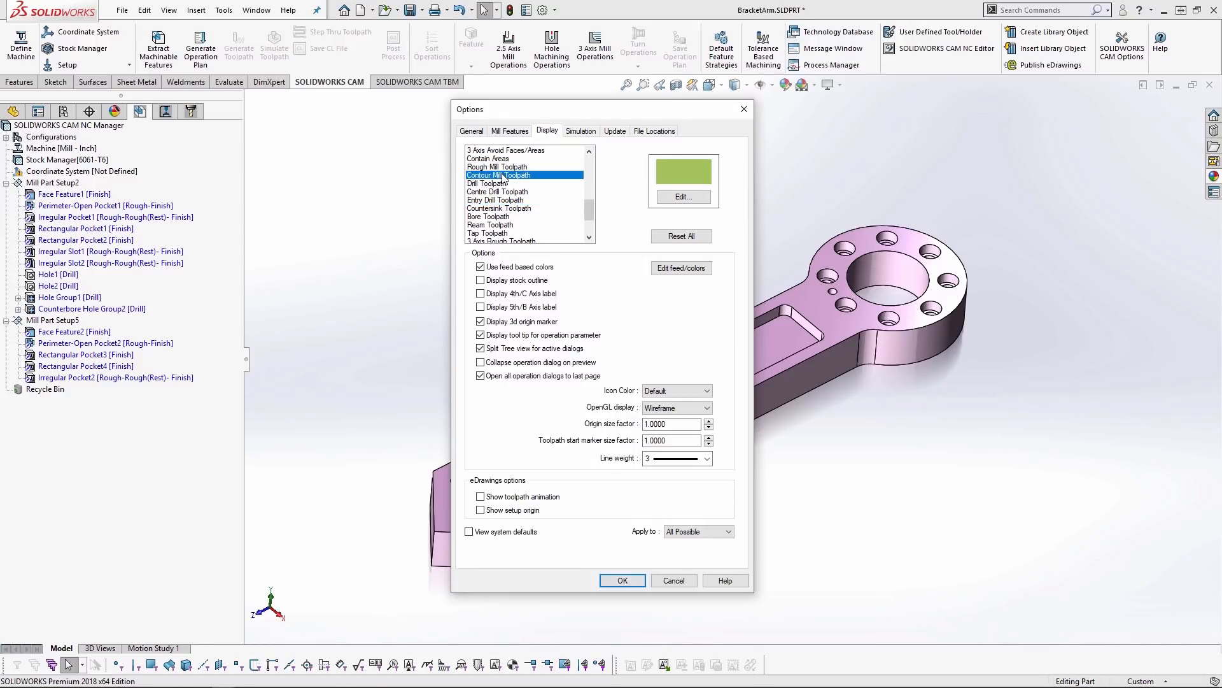
{"action": "left_click", "coordinate": [499, 167]}
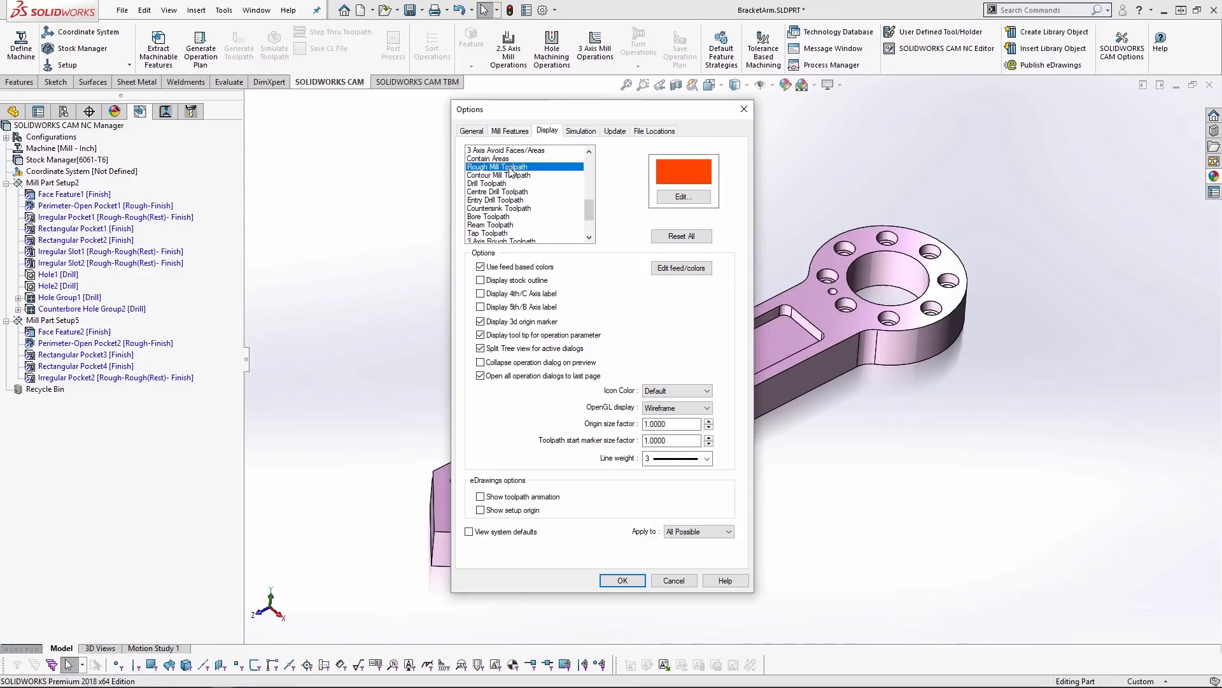
{"action": "left_click", "coordinate": [701, 200]}
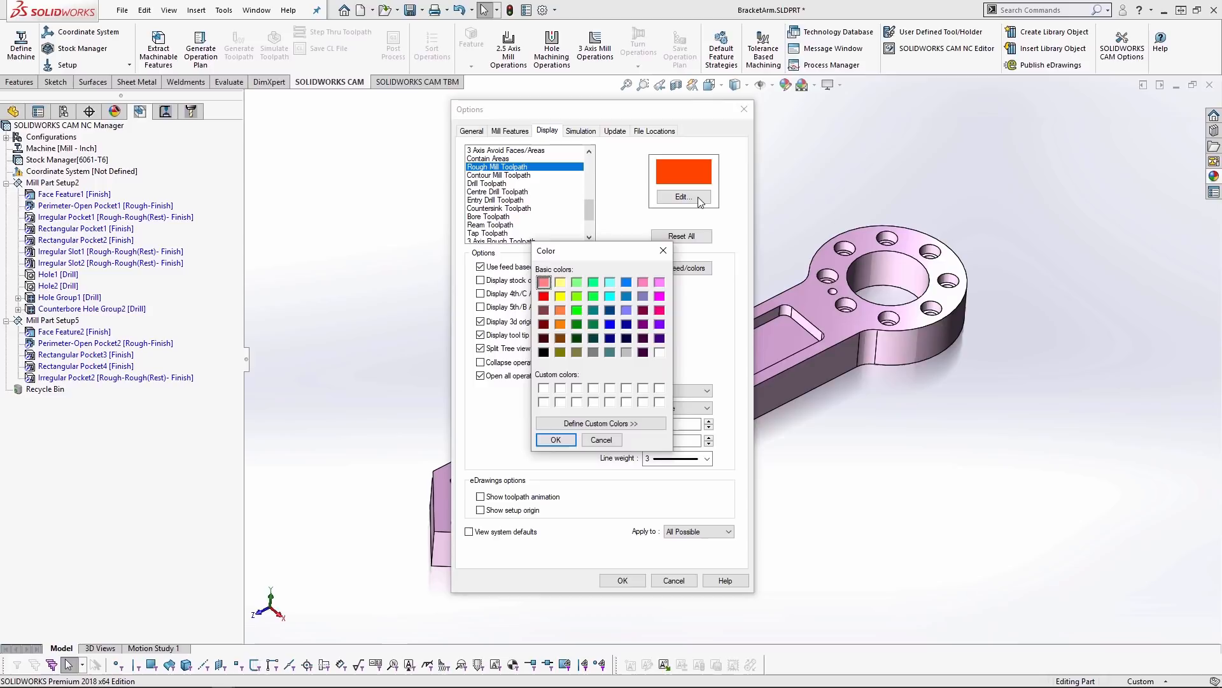
{"action": "left_click", "coordinate": [609, 323]}
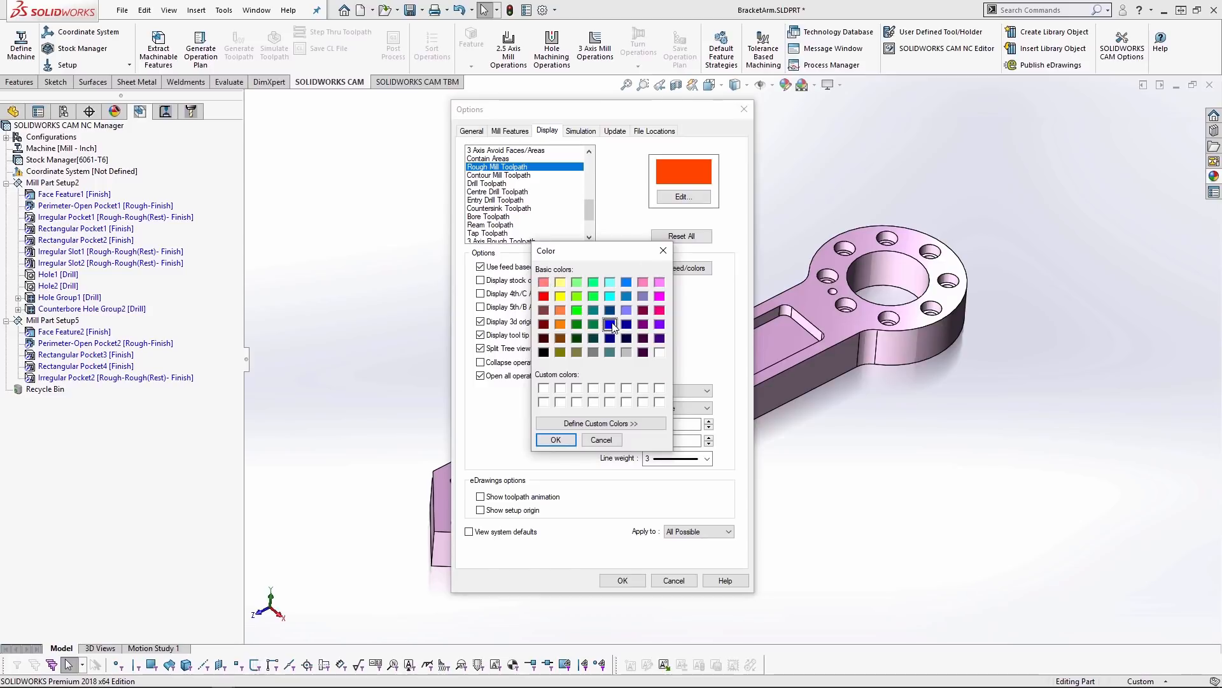
{"action": "left_click", "coordinate": [568, 439]}
- Change the Contour Mill Toolpath display color to the same blue as the rough mill toolpath
{"action": "left_click", "coordinate": [518, 175]}
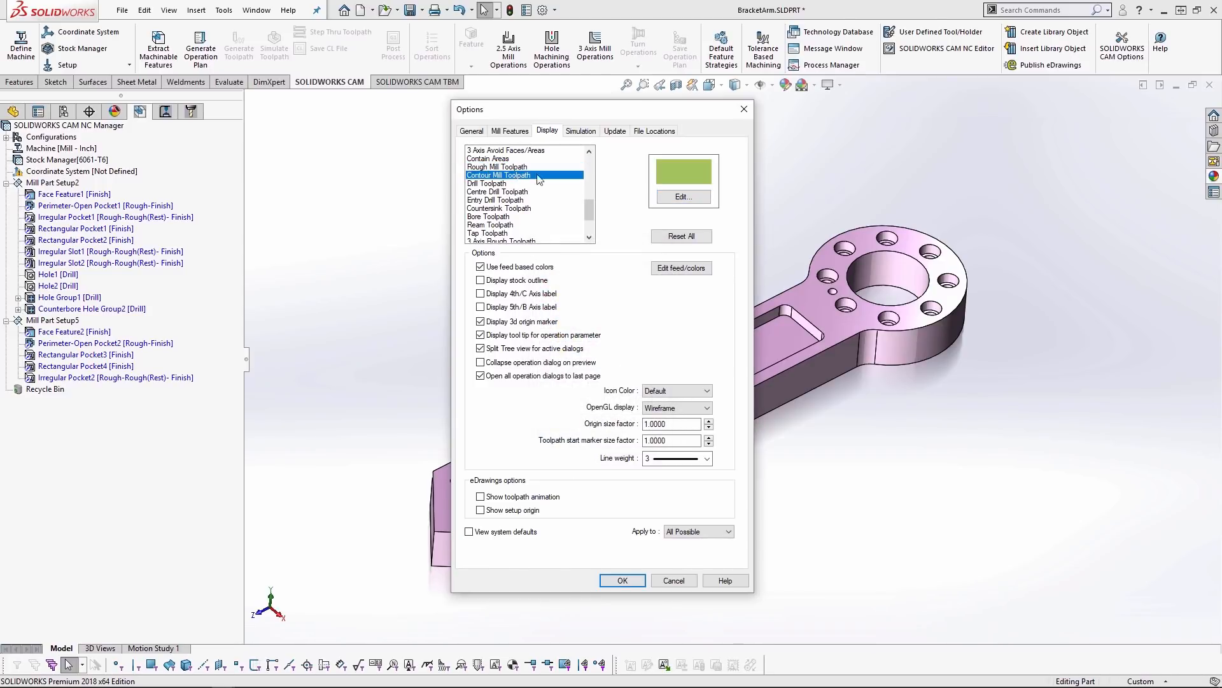
{"action": "left_click", "coordinate": [683, 197]}
{"action": "left_click", "coordinate": [610, 324]}
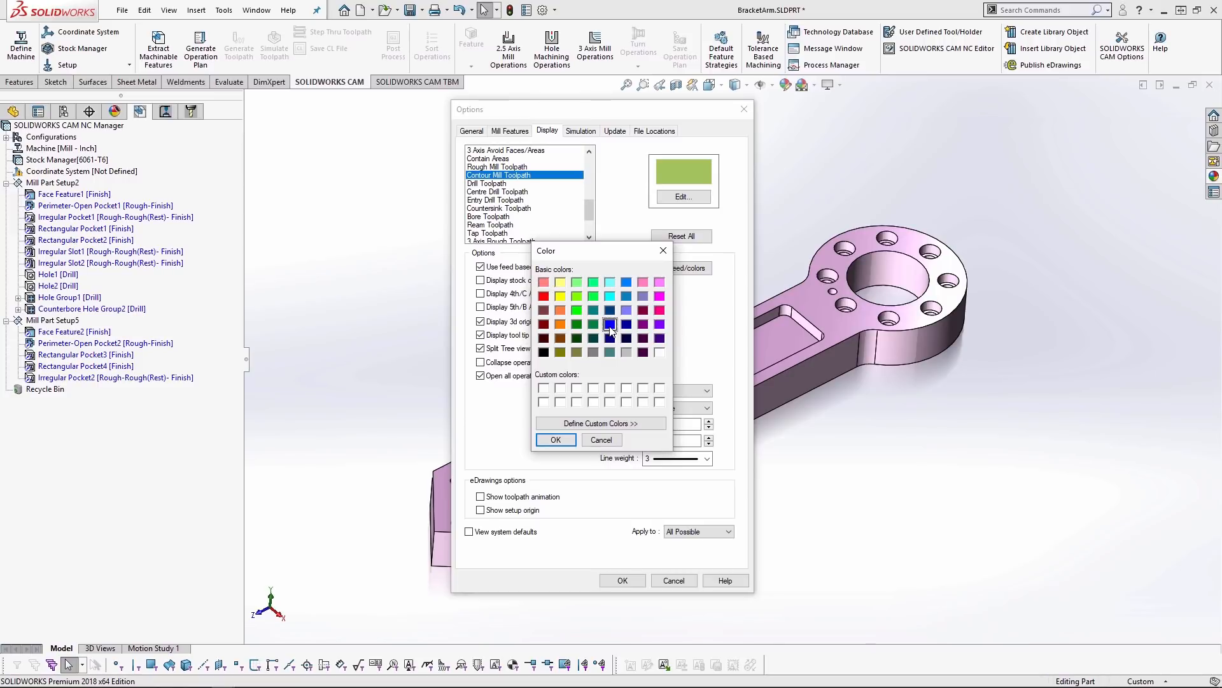
{"action": "left_click", "coordinate": [556, 440]}
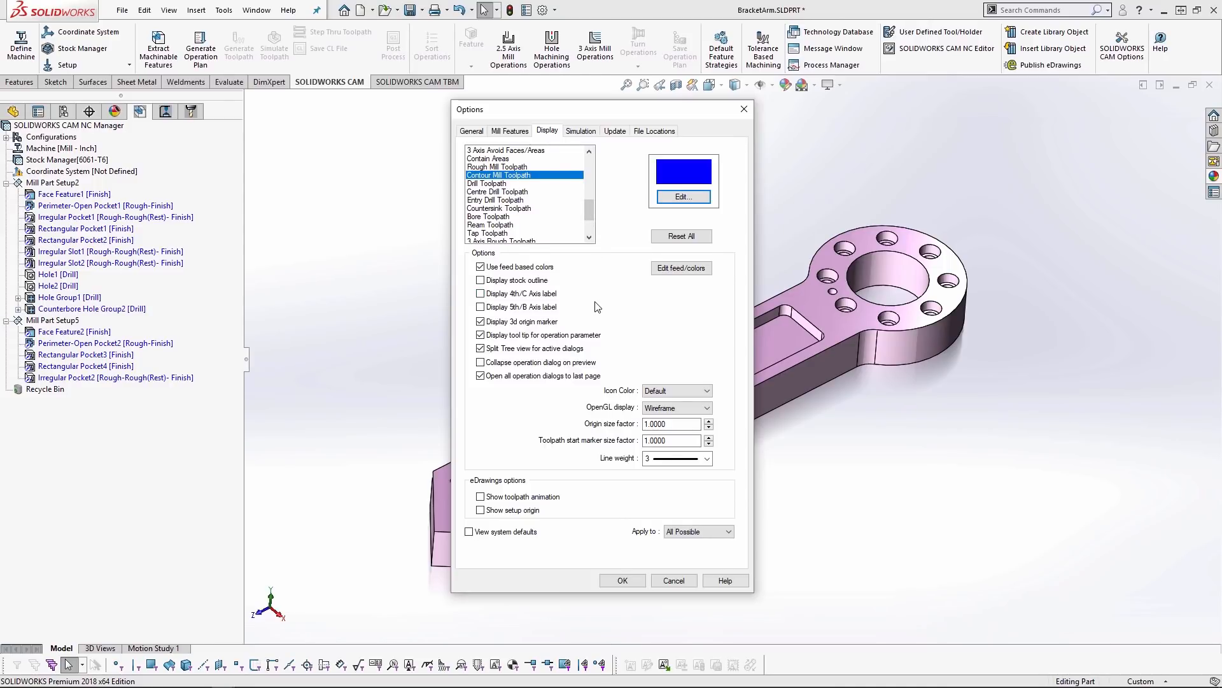
- Review the feed-based color settings and the available toolpath line weights, keeping line weight 3
{"action": "left_click", "coordinate": [689, 272]}
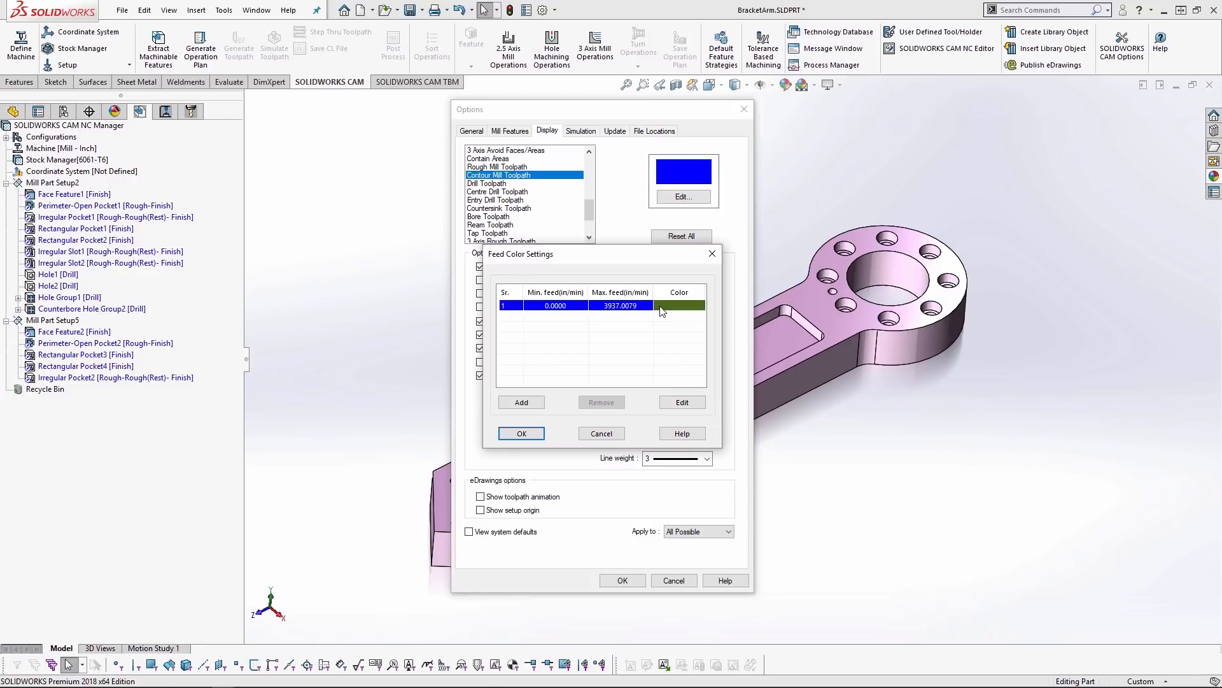
{"action": "left_click", "coordinate": [602, 434]}
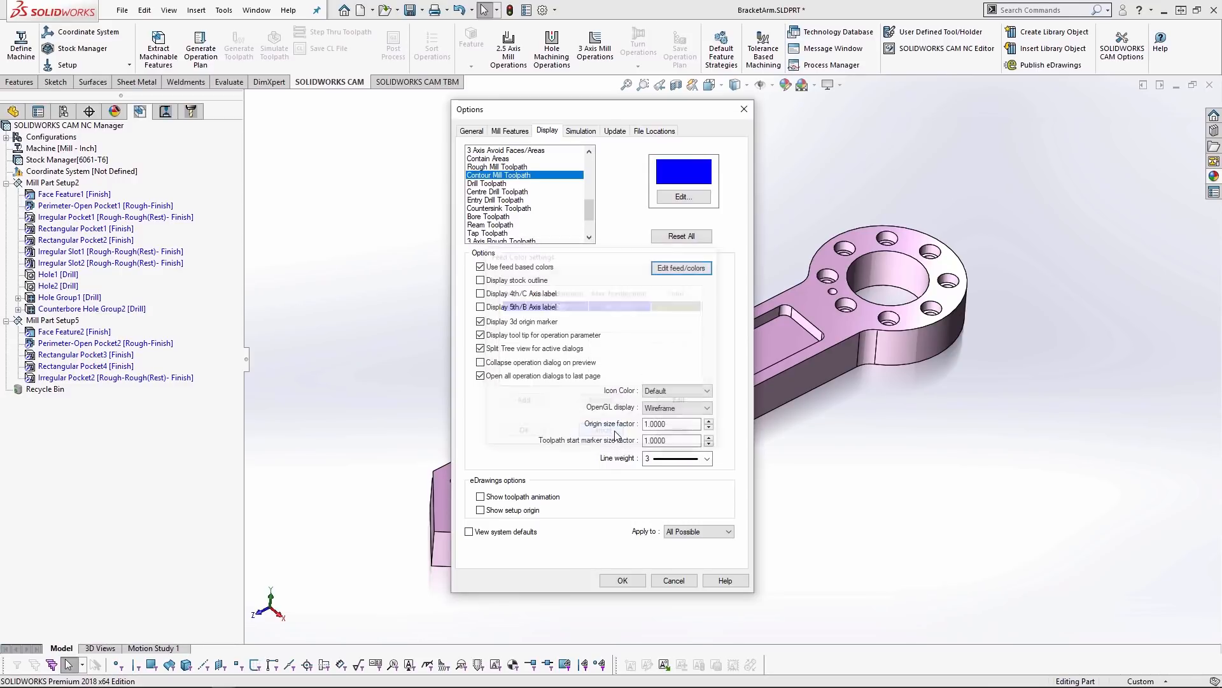
{"action": "left_click", "coordinate": [706, 459]}
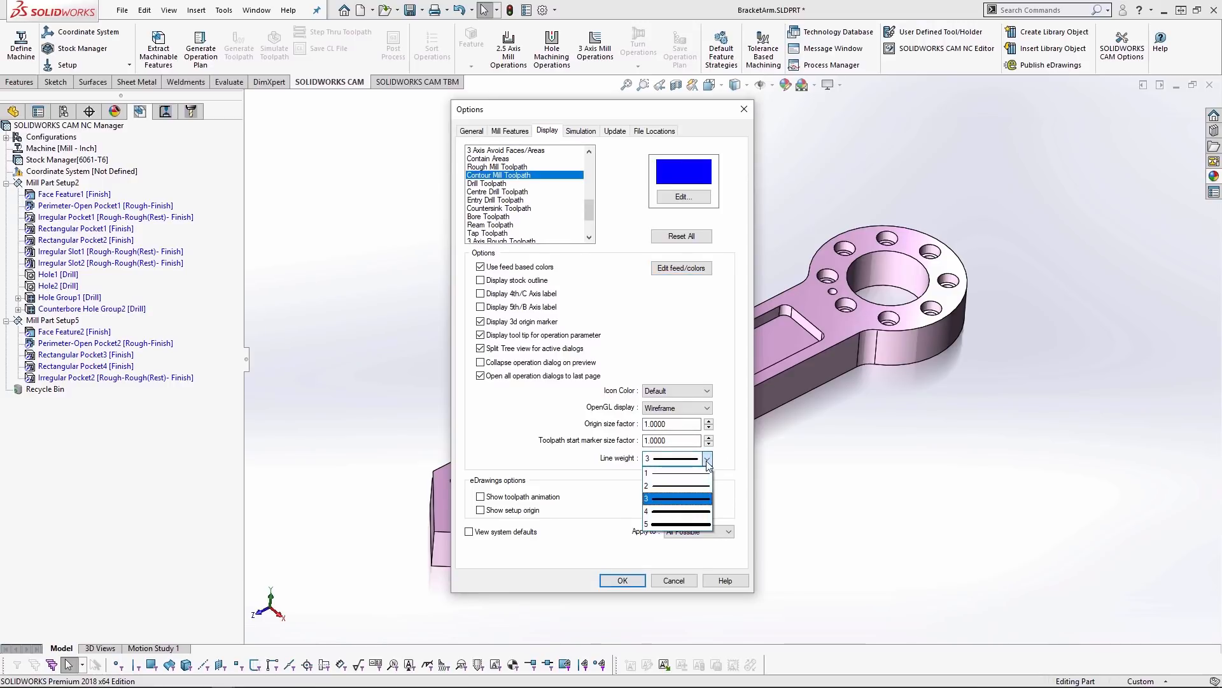
{"action": "left_click", "coordinate": [672, 500]}
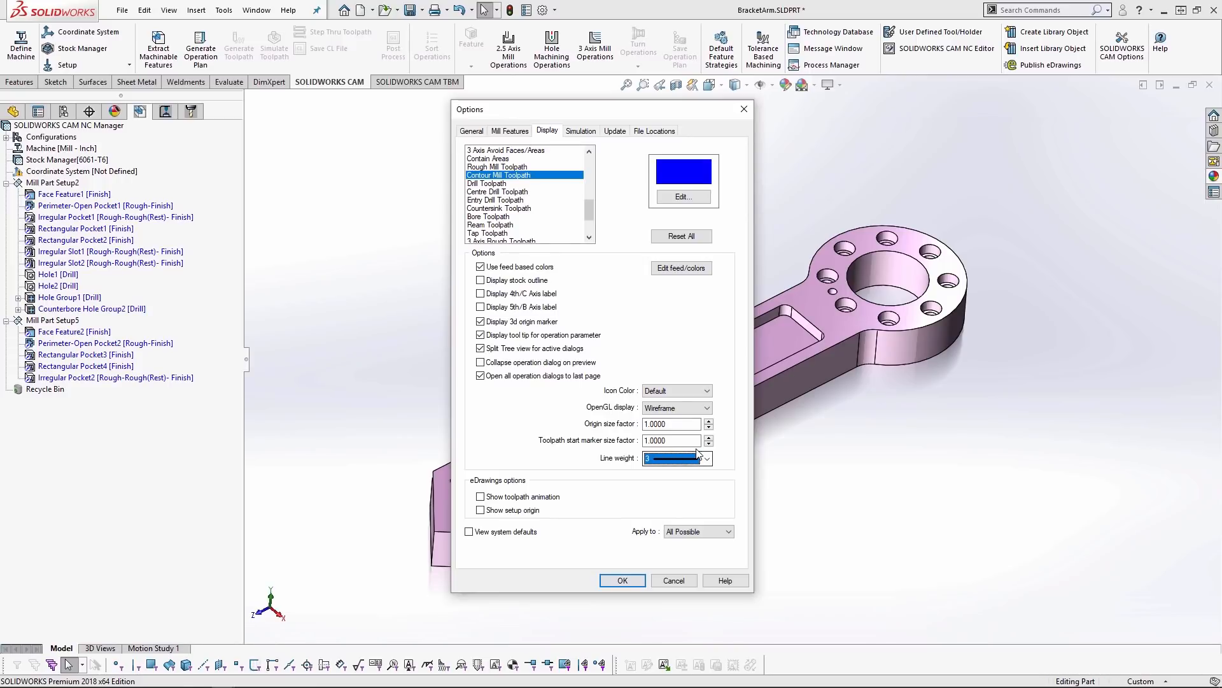
- Set the simulation's stock/tool deviation to 0.0040 in and enable advanced rendering
{"action": "left_click", "coordinate": [581, 131]}
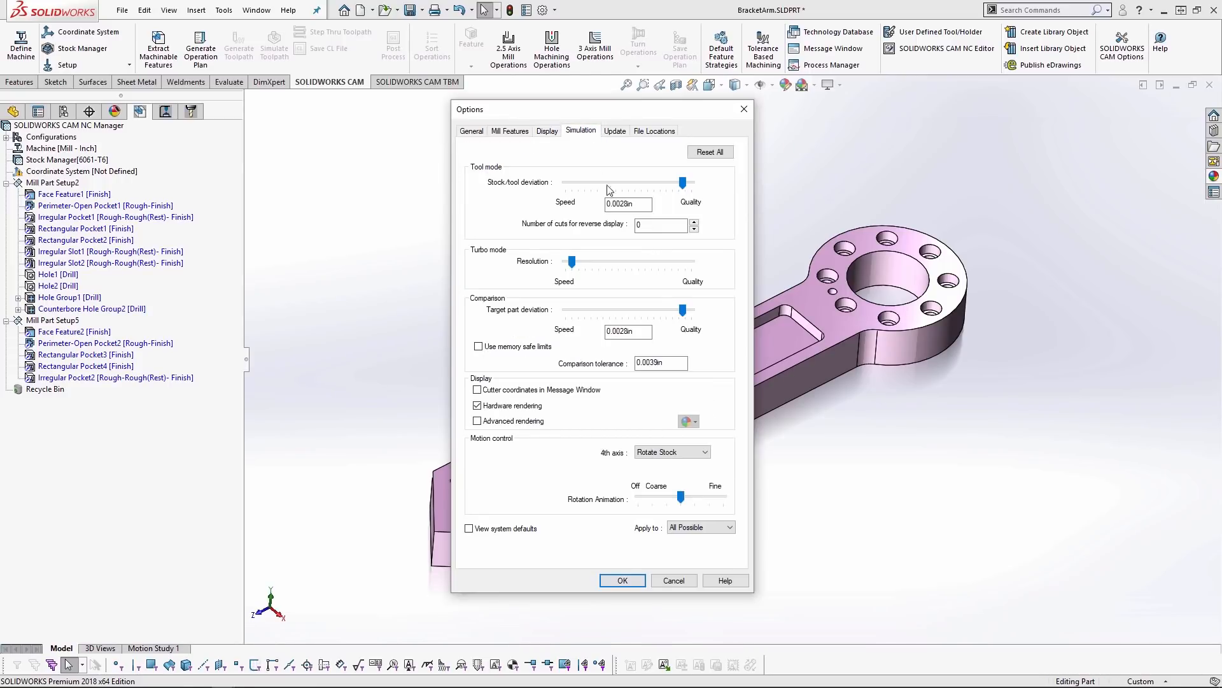
{"action": "mouse_move", "coordinate": [686, 186]}
{"action": "left_mouse_down"}
{"action": "mouse_move", "coordinate": [661, 188]}
{"action": "mouse_move", "coordinate": [679, 186]}
{"action": "left_mouse_up"}
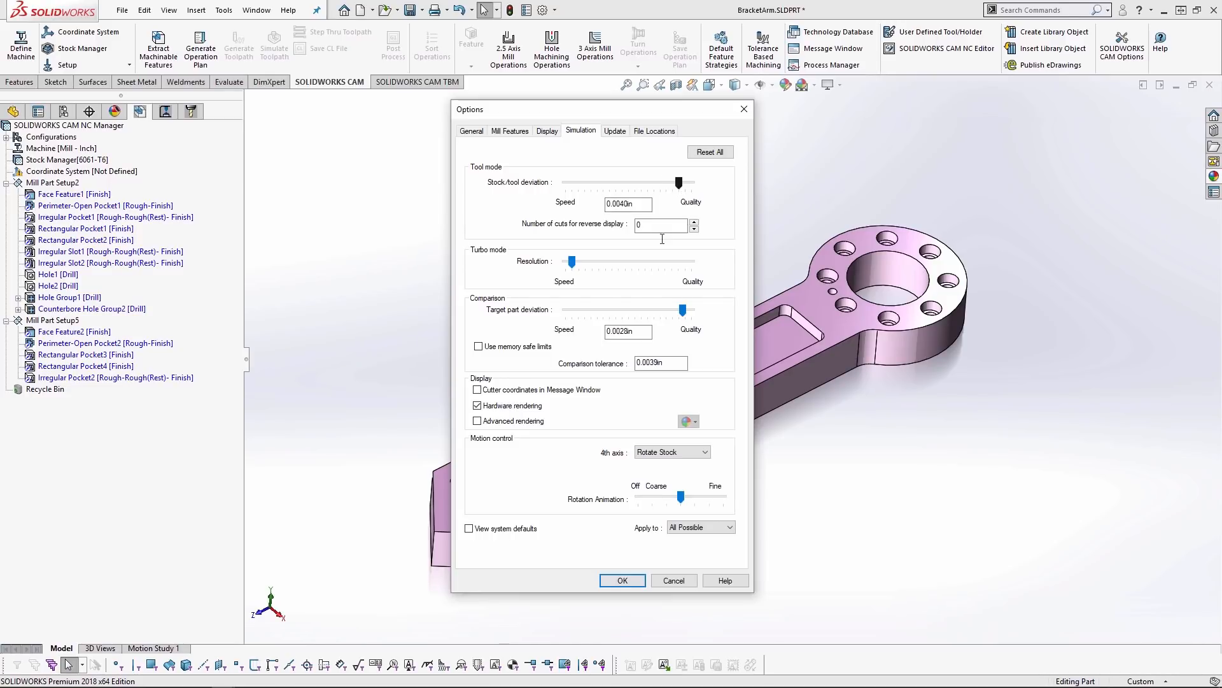
{"action": "left_click", "coordinate": [477, 421]}
- Try opening post-processed G-code files in another application, and switch back to opening them in SOLIDWORKS CAM NC Editor
{"action": "left_click", "coordinate": [649, 131]}
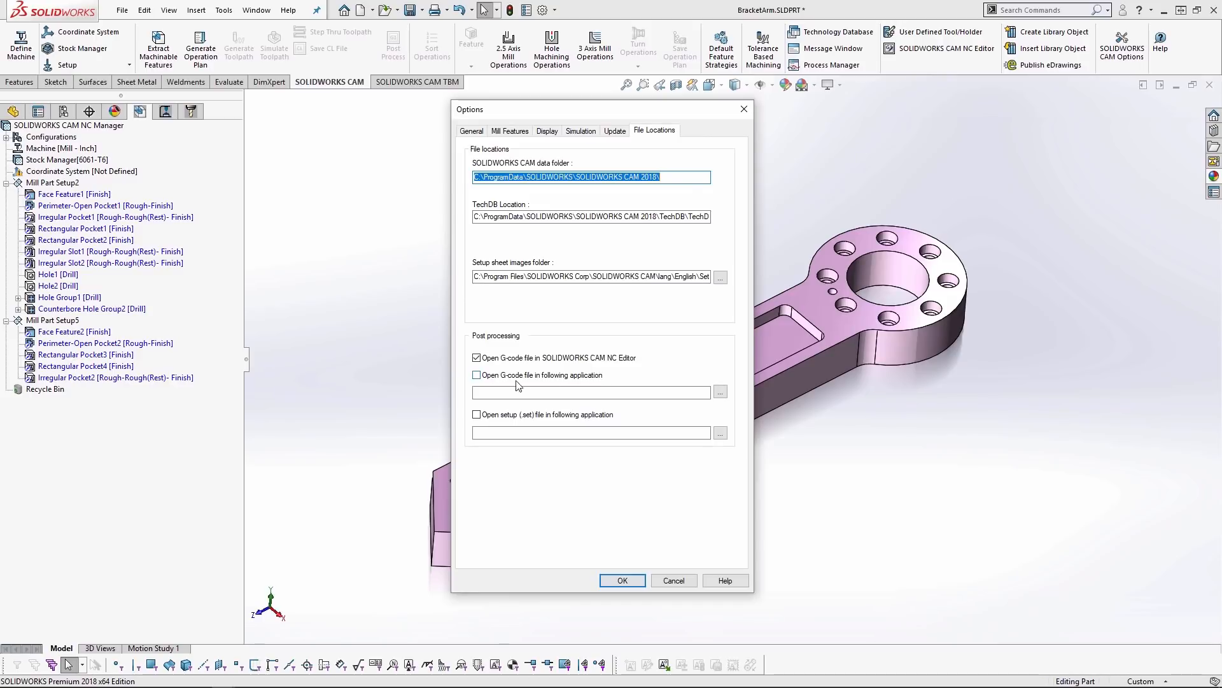
{"action": "left_click", "coordinate": [476, 375]}
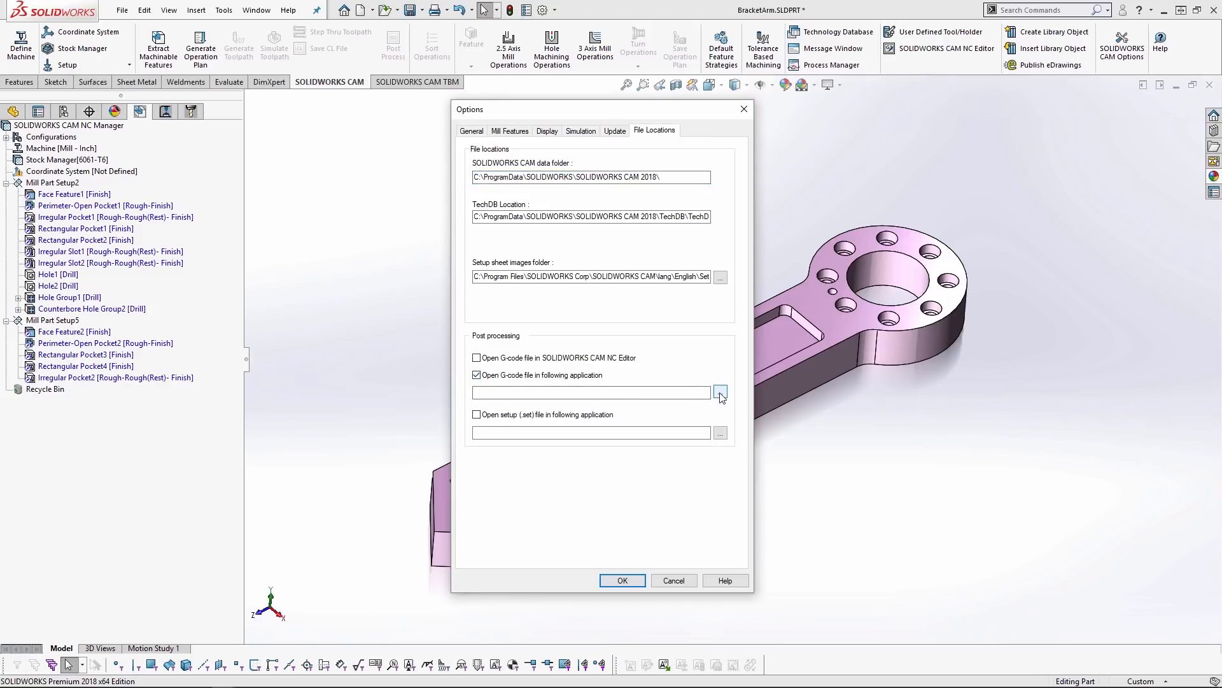
{"action": "left_click", "coordinate": [554, 358]}
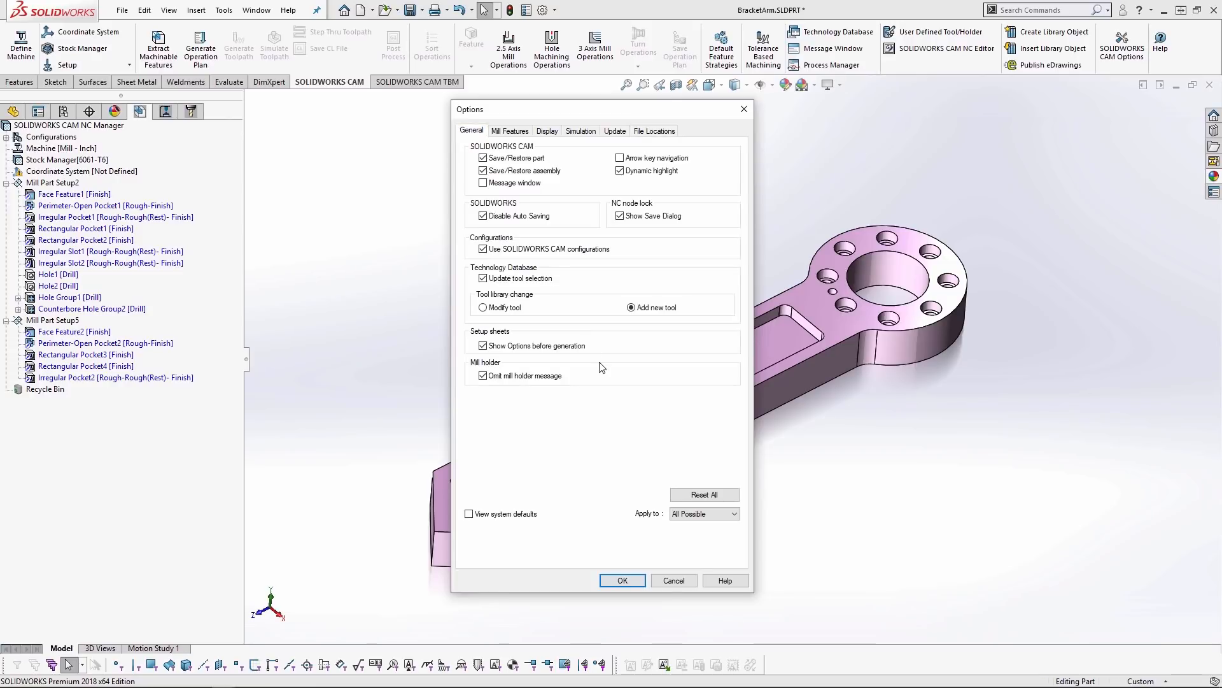
- Apply the CAM options to All Possible and accept the settings
{"action": "left_click", "coordinate": [697, 516]}
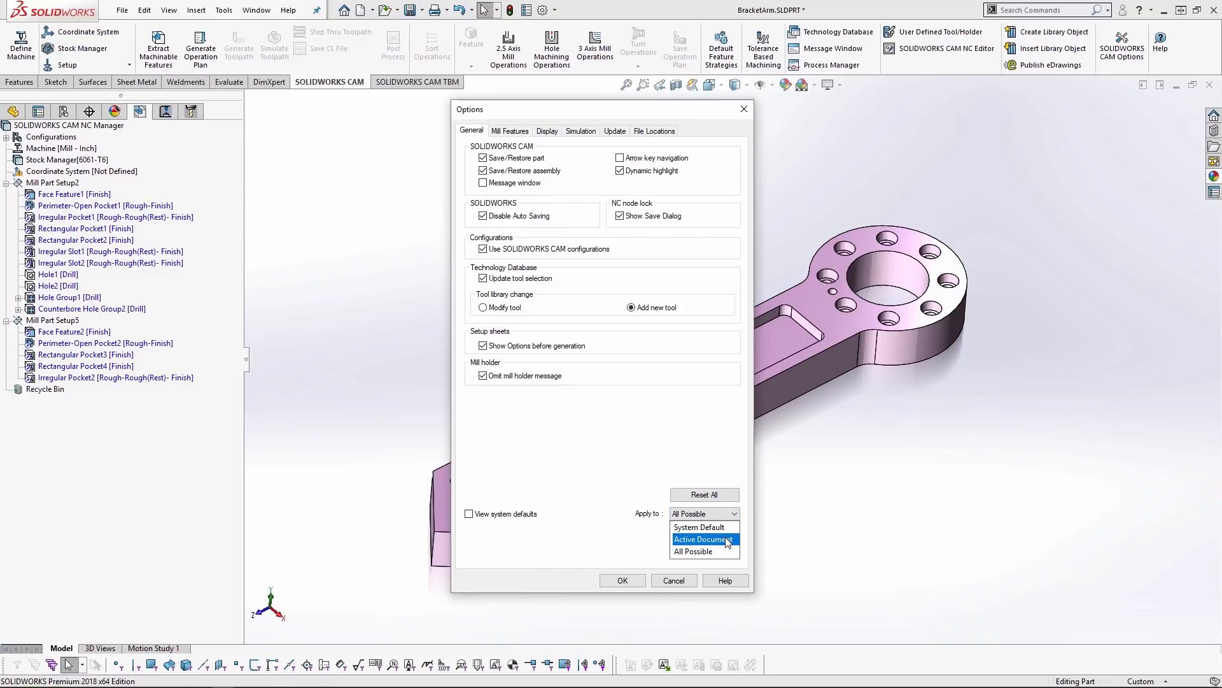
{"action": "left_click", "coordinate": [695, 553]}
{"action": "left_click", "coordinate": [630, 582]}
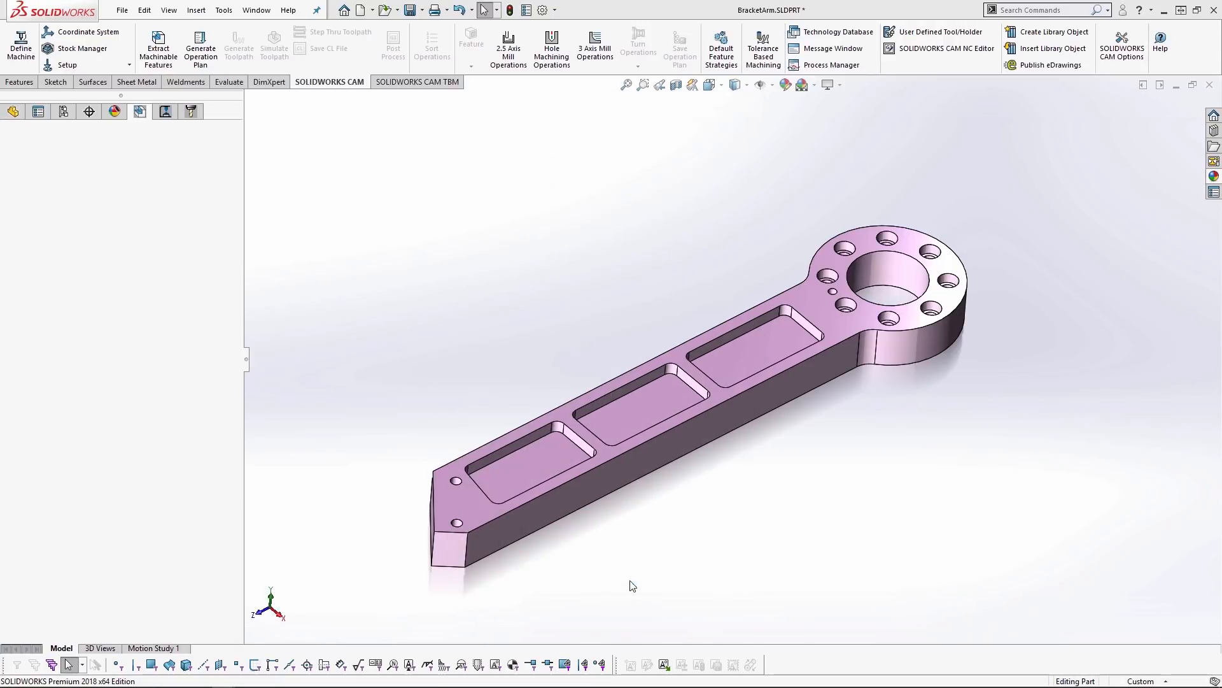
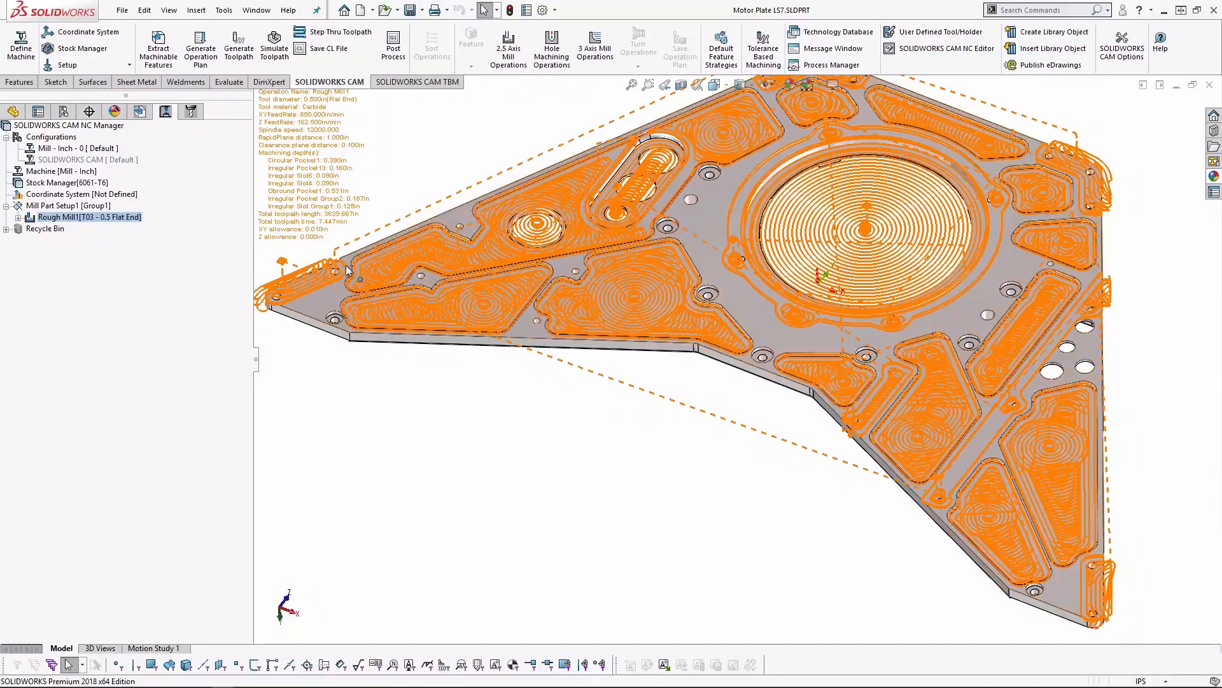
{"action": "scroll", "coordinate": [667, 347], "scroll_direction": "down", "scroll_amount": 4}
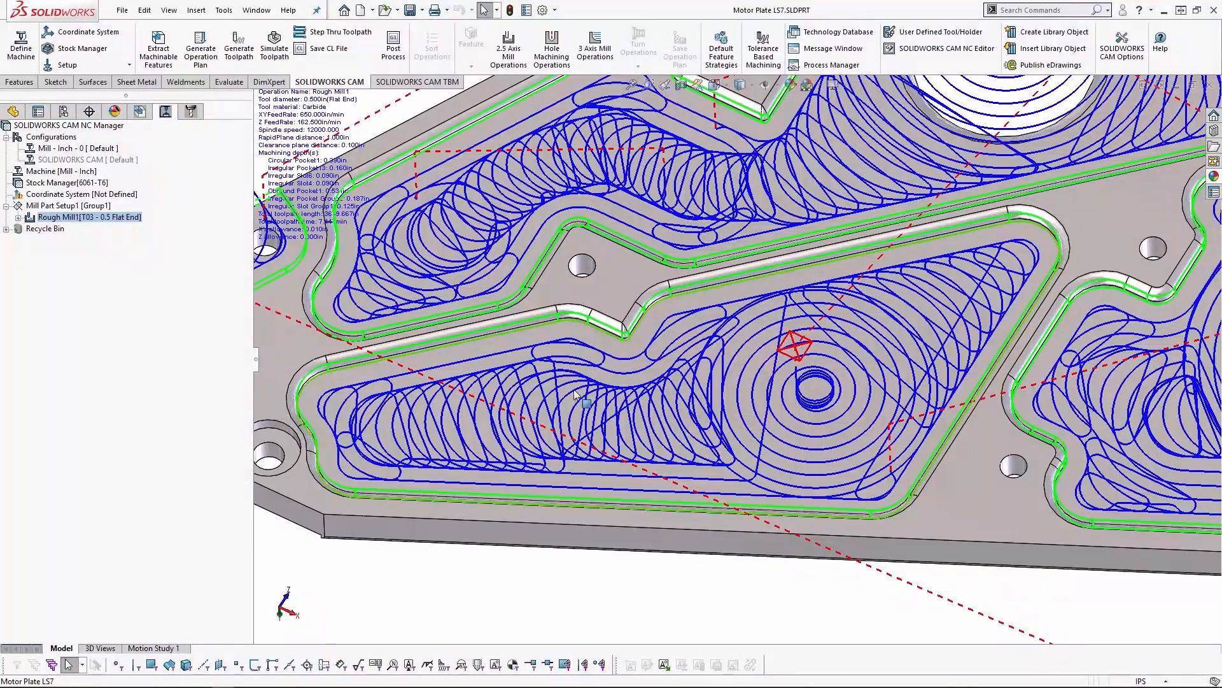
- Open the feed and speed parameters of Rough Mill1 on the motor plate and launch the VoluMill Technology Expert
{"action": "double_click", "coordinate": [129, 217]}
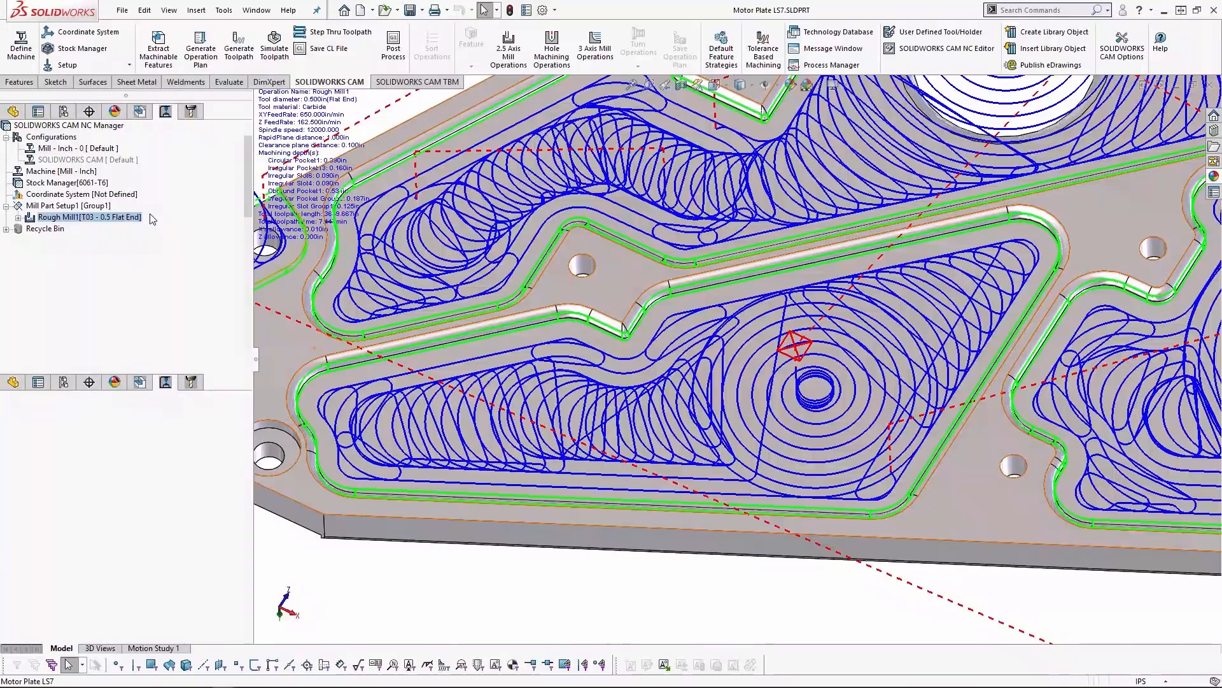
{"action": "left_click", "coordinate": [251, 170]}
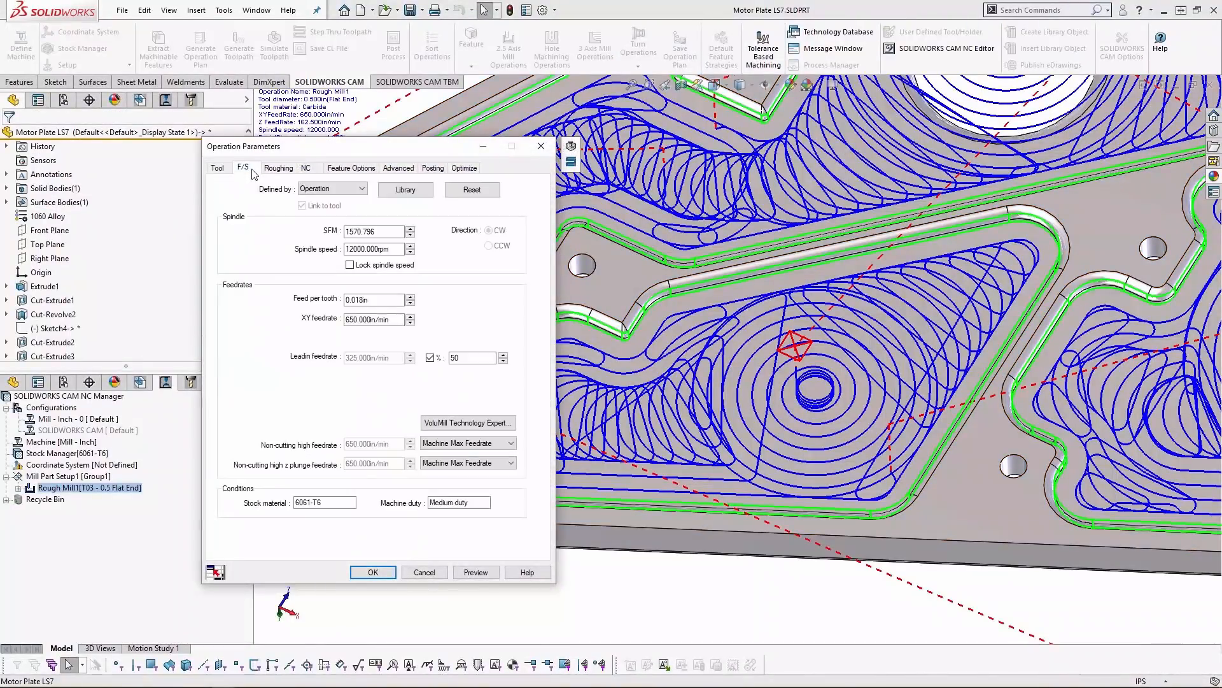
{"action": "left_click", "coordinate": [490, 422]}
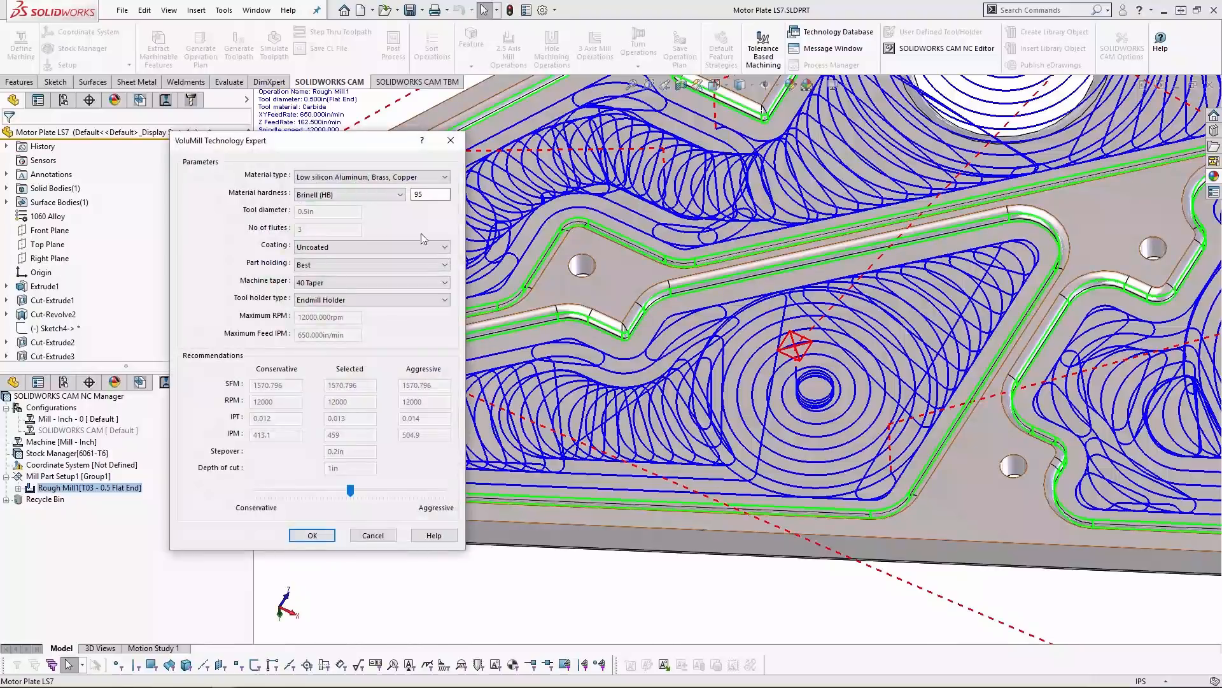
- Examine the VoluMill Technology Expert's choices for material type, coating, part holding, machine taper and tool holder type
{"action": "left_click", "coordinate": [443, 179]}
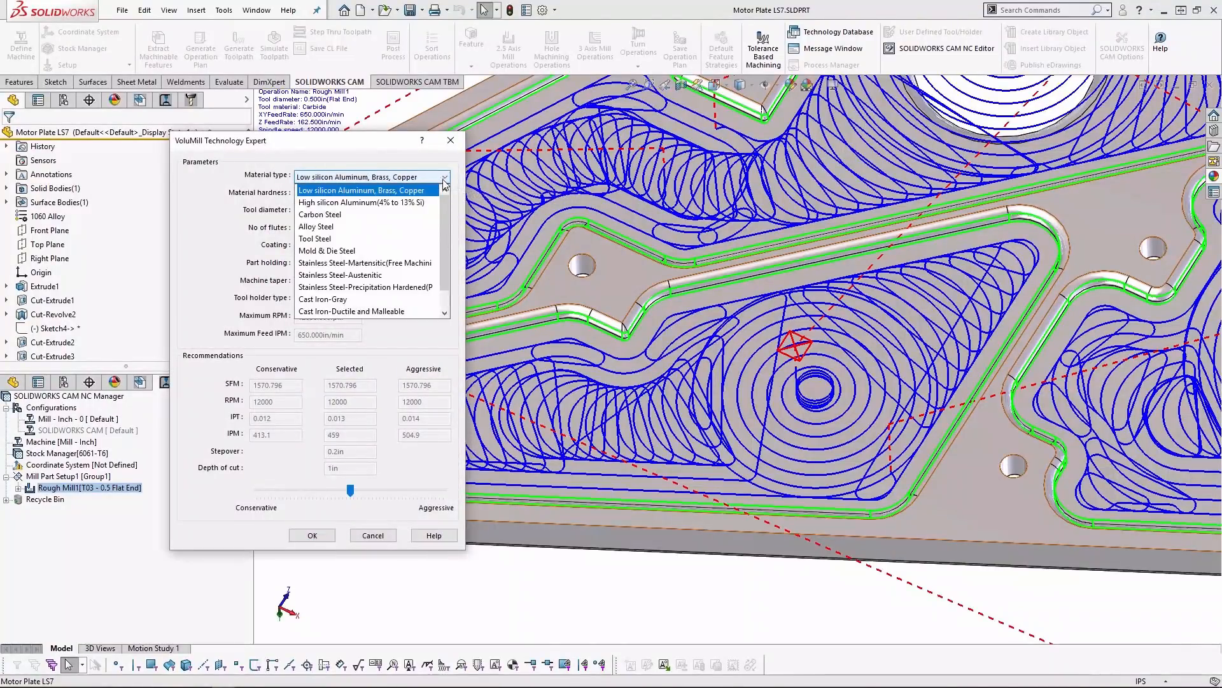
{"action": "left_click", "coordinate": [427, 190]}
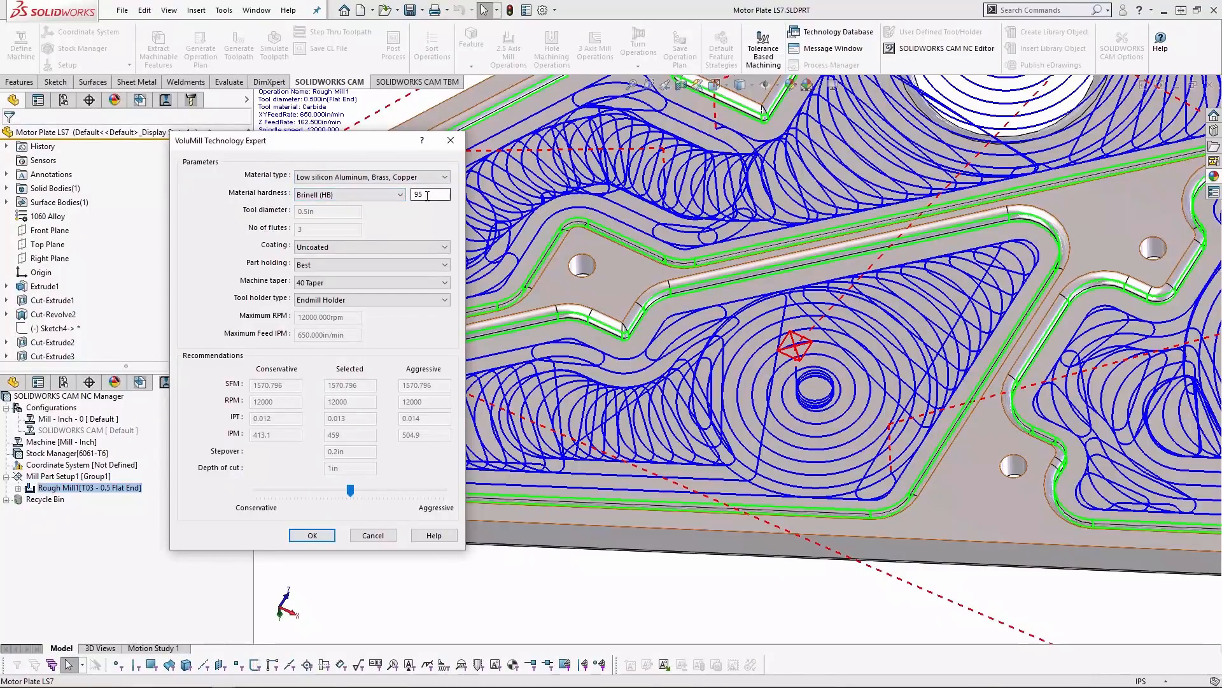
{"action": "left_click", "coordinate": [433, 247]}
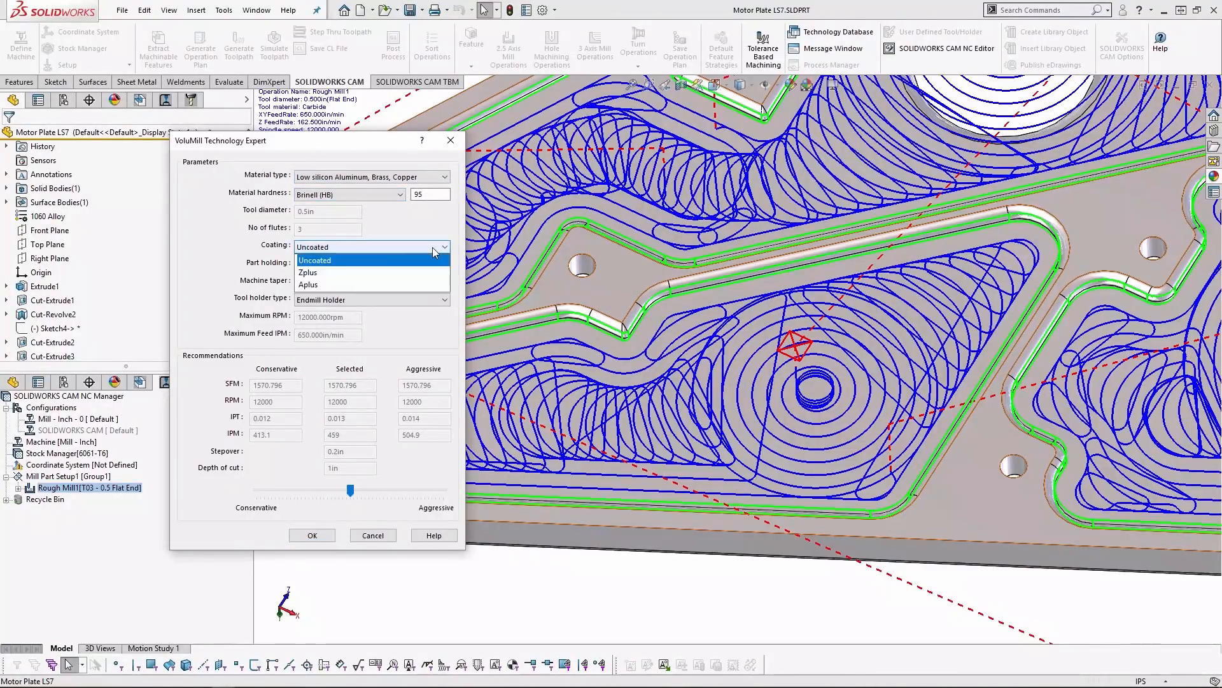
{"action": "left_click", "coordinate": [425, 227]}
{"action": "left_click", "coordinate": [407, 263]}
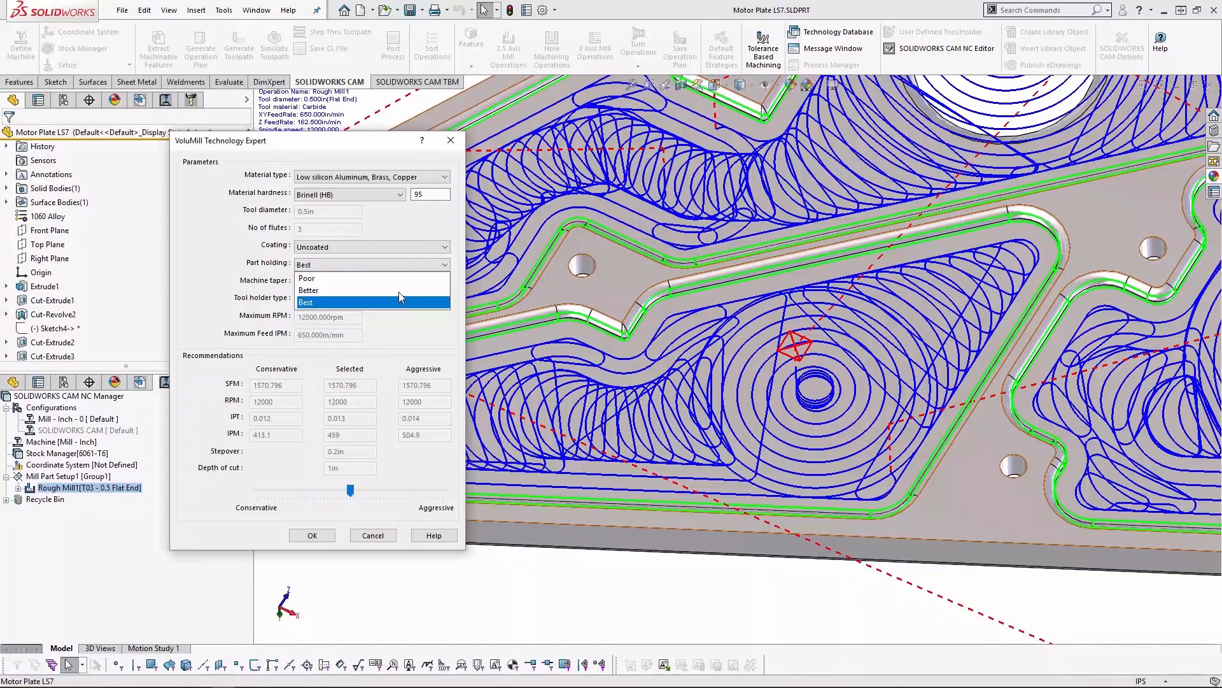
{"action": "left_click", "coordinate": [399, 228]}
{"action": "left_click", "coordinate": [399, 284]}
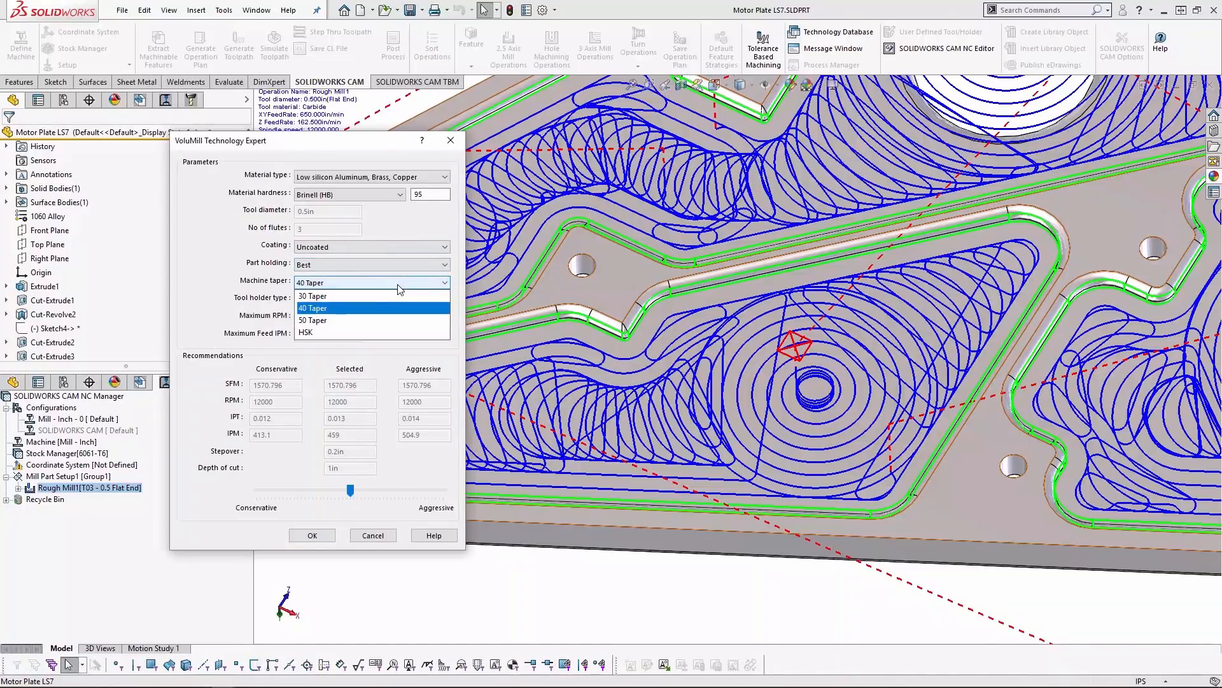
{"action": "left_click", "coordinate": [400, 288]}
{"action": "left_click", "coordinate": [396, 299]}
{"action": "left_click", "coordinate": [396, 300]}
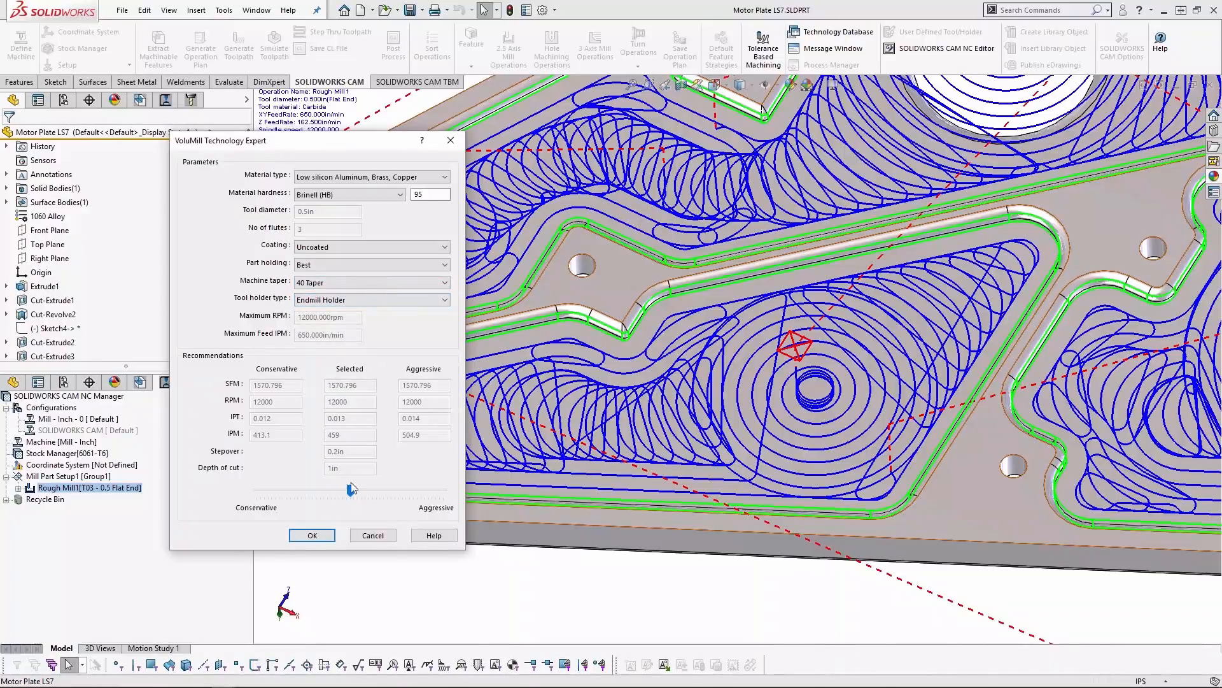
- Explore the VoluMill recommendations between Conservative and Aggressive, and close the Technology Expert
{"action": "left_click_drag", "start_coordinate": [282, 489], "coordinate": [351, 490]}
{"action": "left_click", "coordinate": [426, 494]}
{"action": "left_click", "coordinate": [324, 537]}
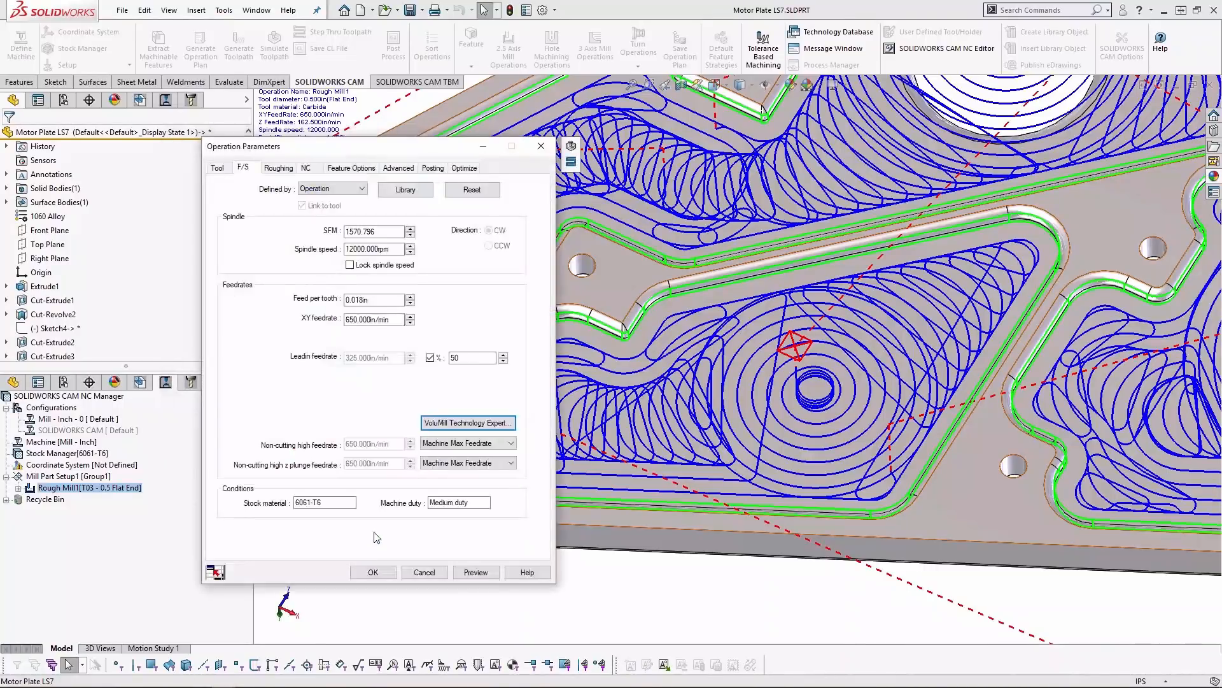
- Examine Rough Mill1's toolpath analysis and estimated machining time alongside the VoluMill toolpaths on the plate
{"action": "left_click", "coordinate": [464, 168]}
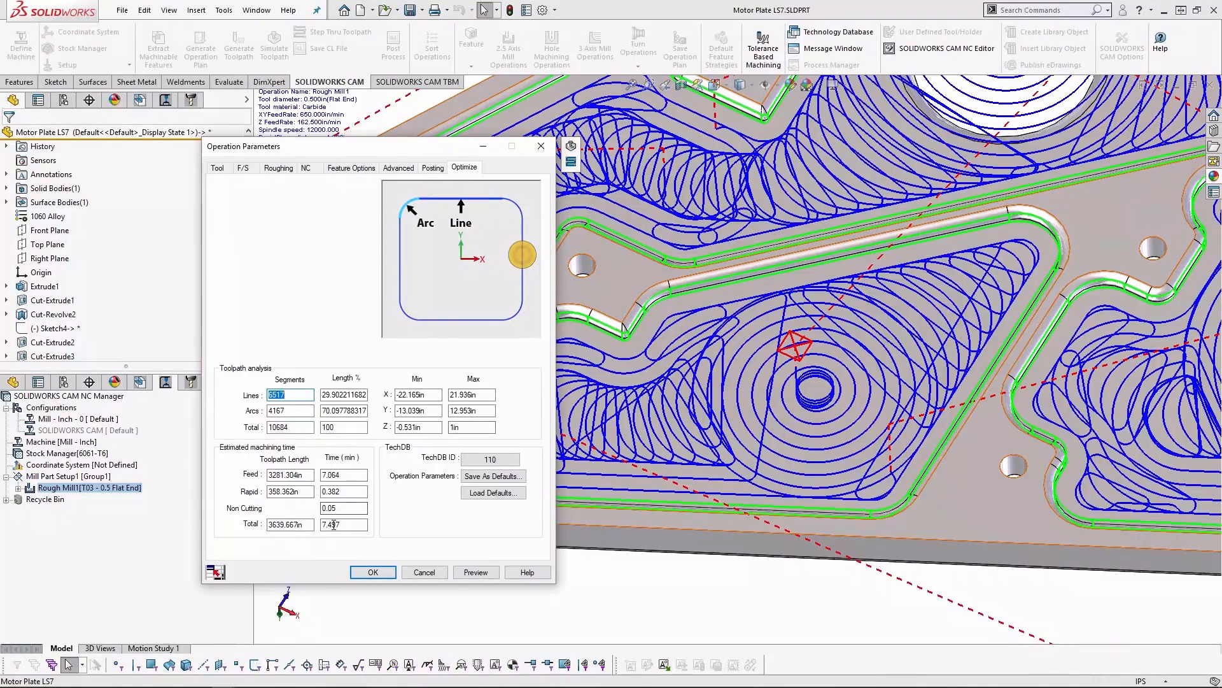
{"action": "scroll", "coordinate": [930, 334], "scroll_direction": "up", "scroll_amount": 3}
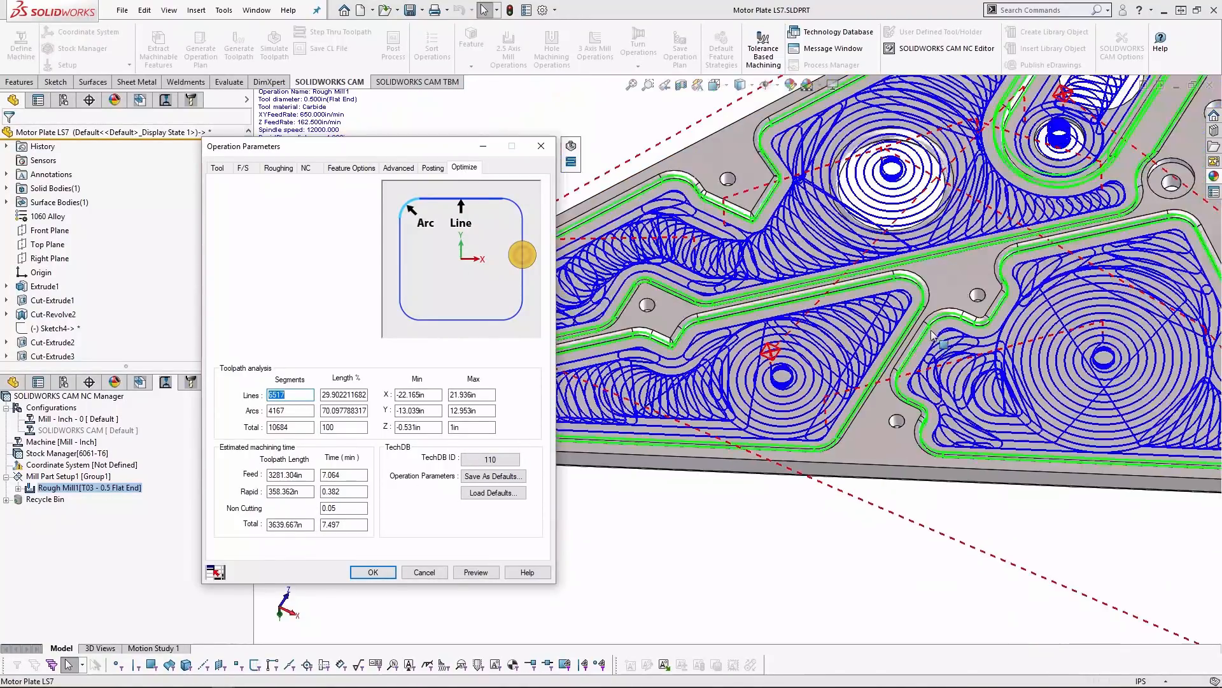
{"action": "scroll", "coordinate": [936, 331], "scroll_direction": "up", "scroll_amount": 3}
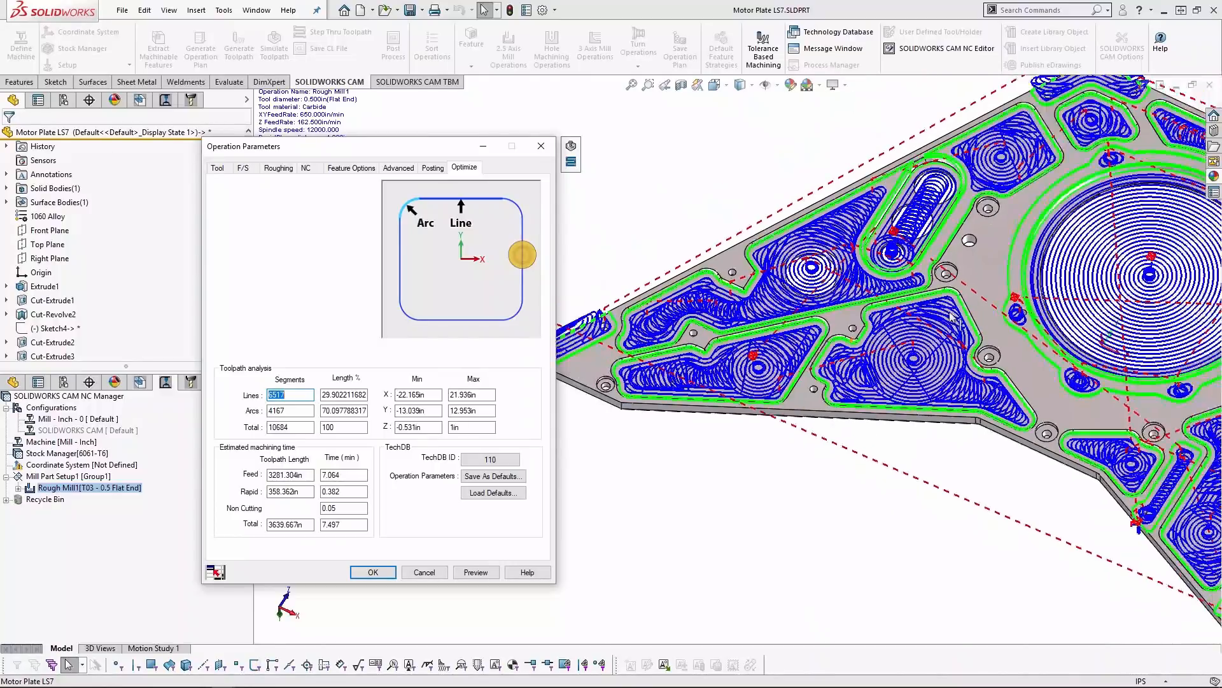
{"action": "scroll", "coordinate": [953, 316], "scroll_direction": "up", "scroll_amount": 3}
{"action": "scroll", "coordinate": [954, 318], "scroll_direction": "down", "scroll_amount": 6}
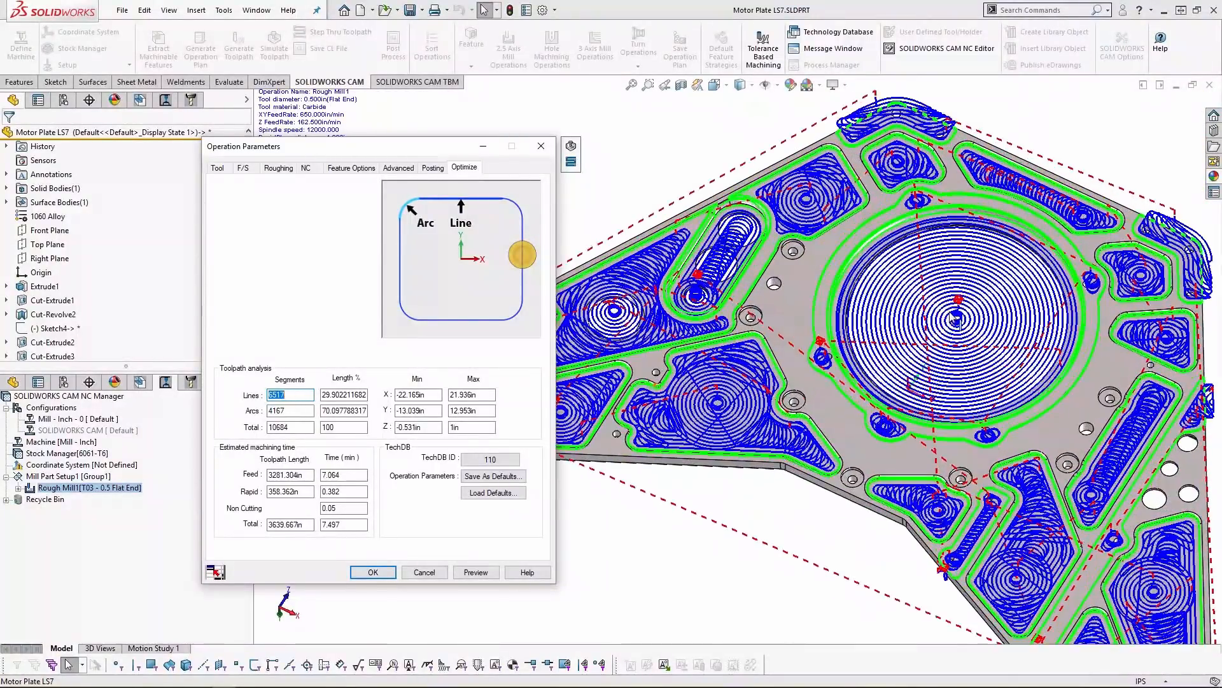
{"action": "scroll", "coordinate": [955, 319], "scroll_direction": "down", "scroll_amount": 3}
- Try a pocketing pattern other than VoluMill for Rough Mill1, with feeds and speeds defined by Library, and preview the toolpath
{"action": "left_click", "coordinate": [280, 168]}
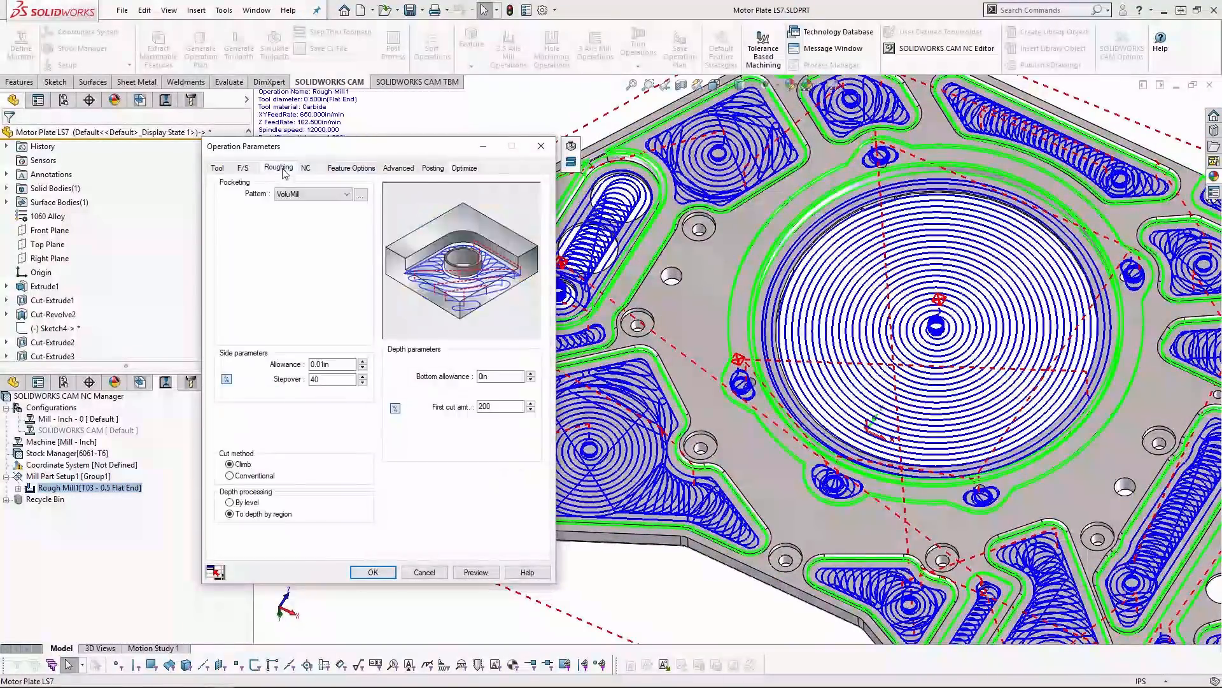
{"action": "left_click", "coordinate": [307, 193]}
{"action": "left_click", "coordinate": [307, 219]}
{"action": "left_click", "coordinate": [243, 168]}
{"action": "left_click", "coordinate": [326, 189]}
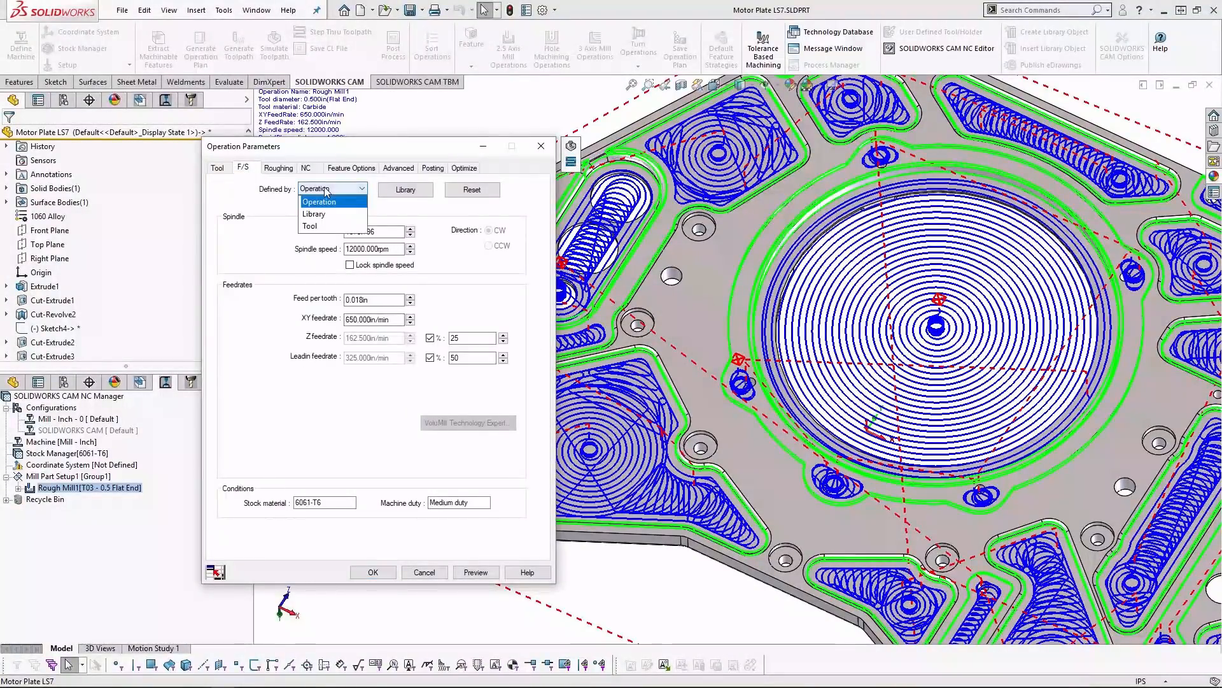
{"action": "left_click", "coordinate": [315, 214]}
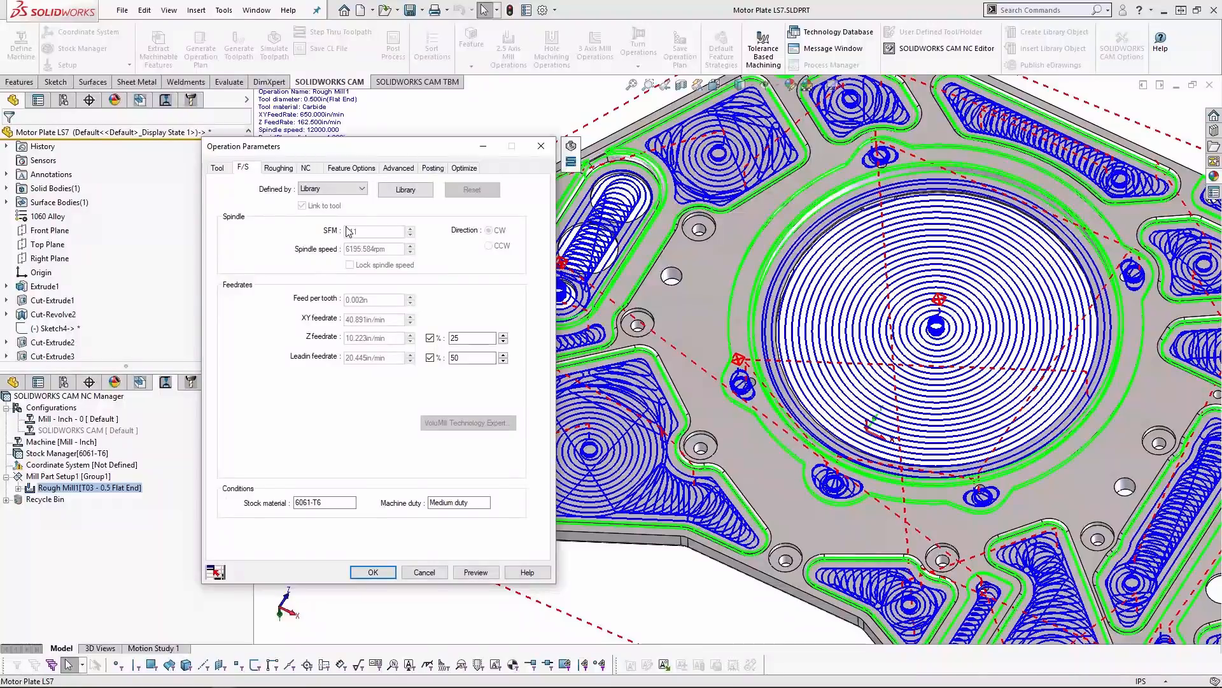
{"action": "left_click", "coordinate": [473, 572]}
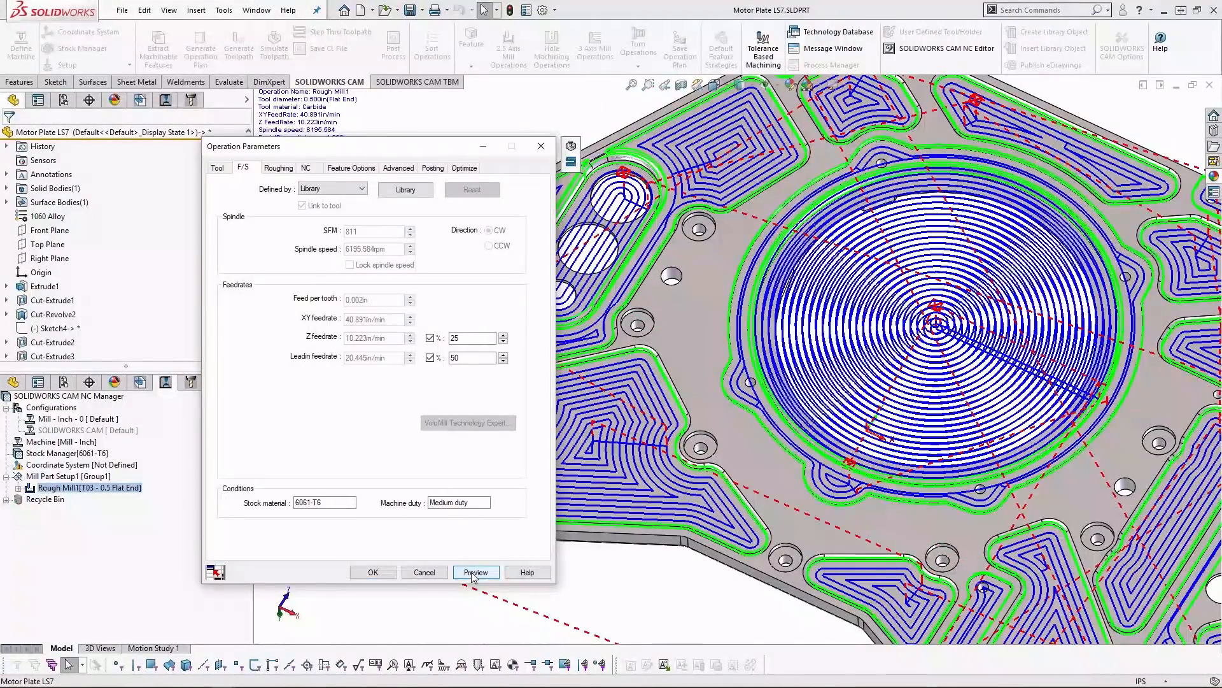
- Check the previewed toolpath's estimated machining time and its library feeds and speeds, and close the operation parameters without saving
{"action": "left_click", "coordinate": [464, 168]}
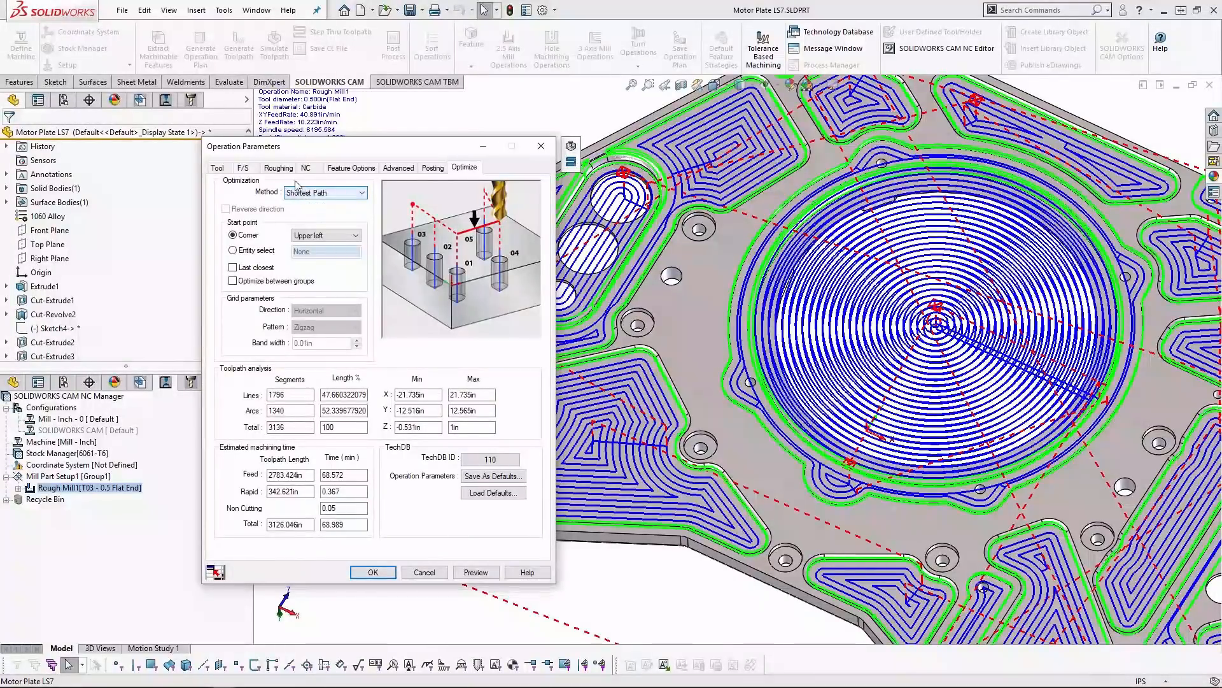
{"action": "left_click", "coordinate": [274, 169]}
{"action": "left_click", "coordinate": [240, 166]}
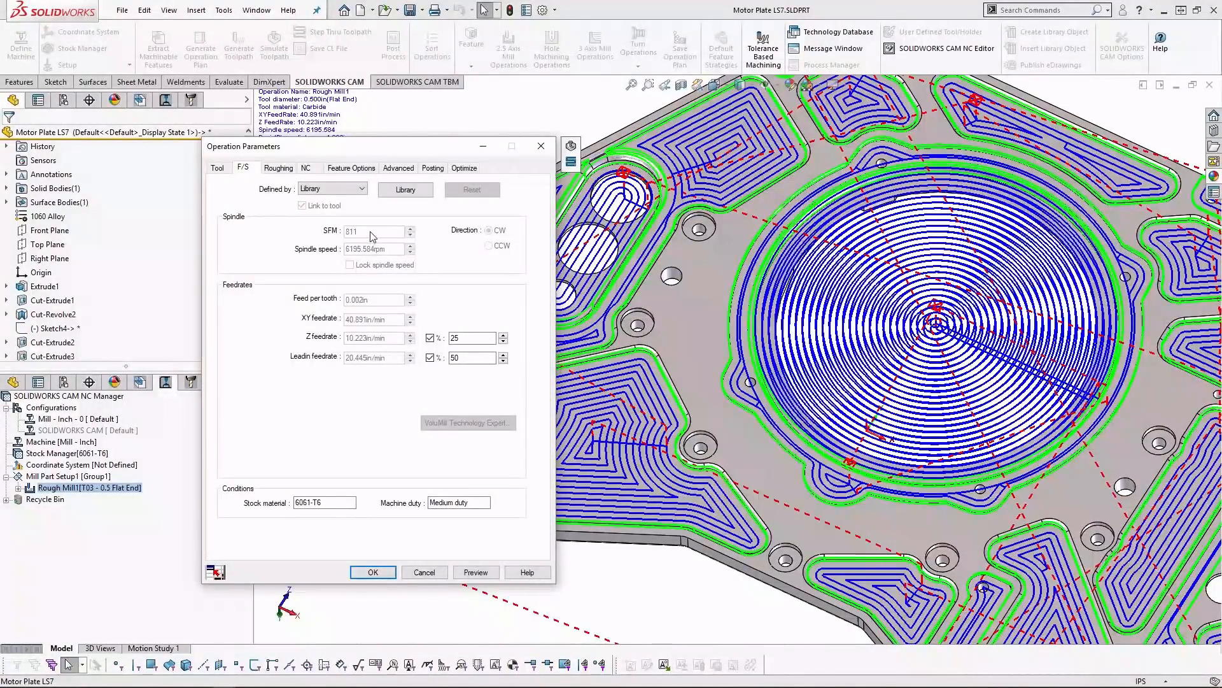
{"action": "left_click", "coordinate": [540, 146]}
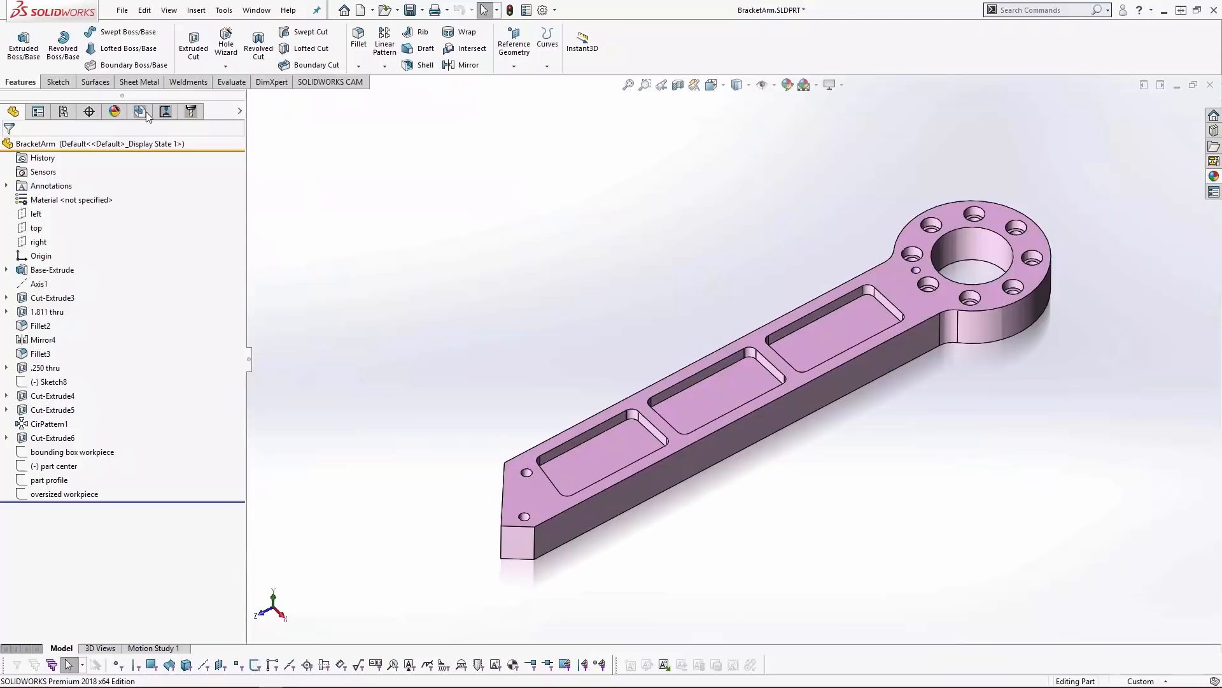
- Inspect the Irregular Pocket1 feature on the bracket arm and display the list of machining operations
{"action": "left_click", "coordinate": [140, 112]}
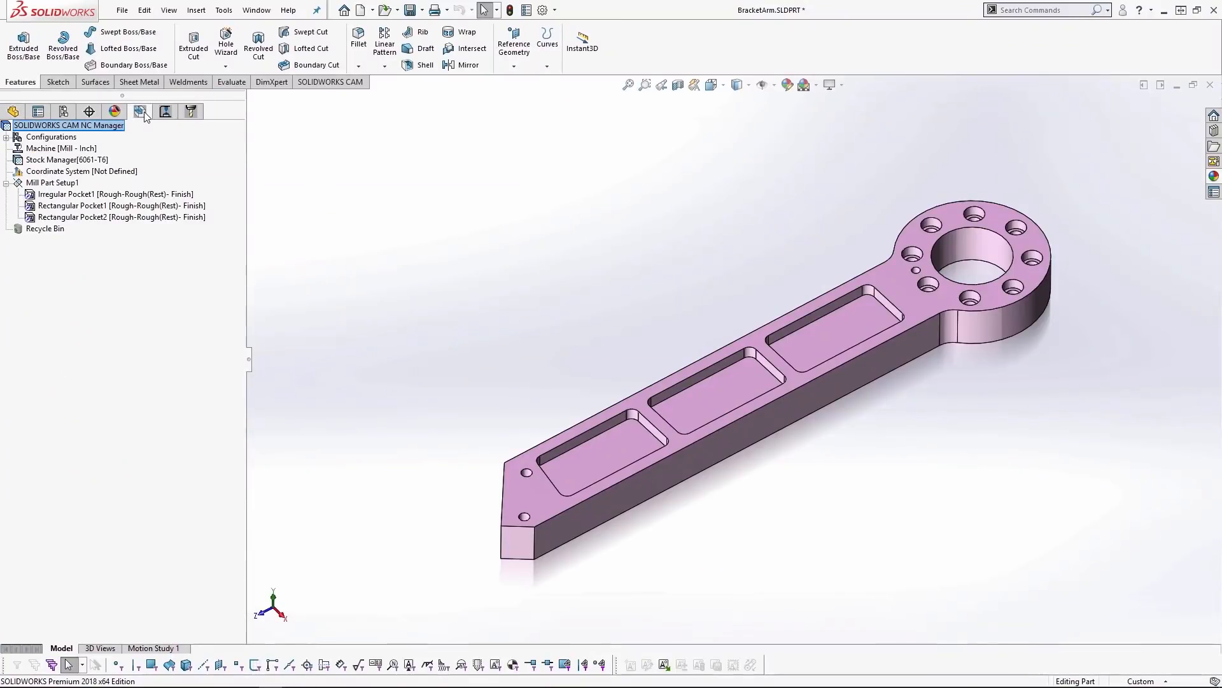
{"action": "left_click", "coordinate": [125, 197]}
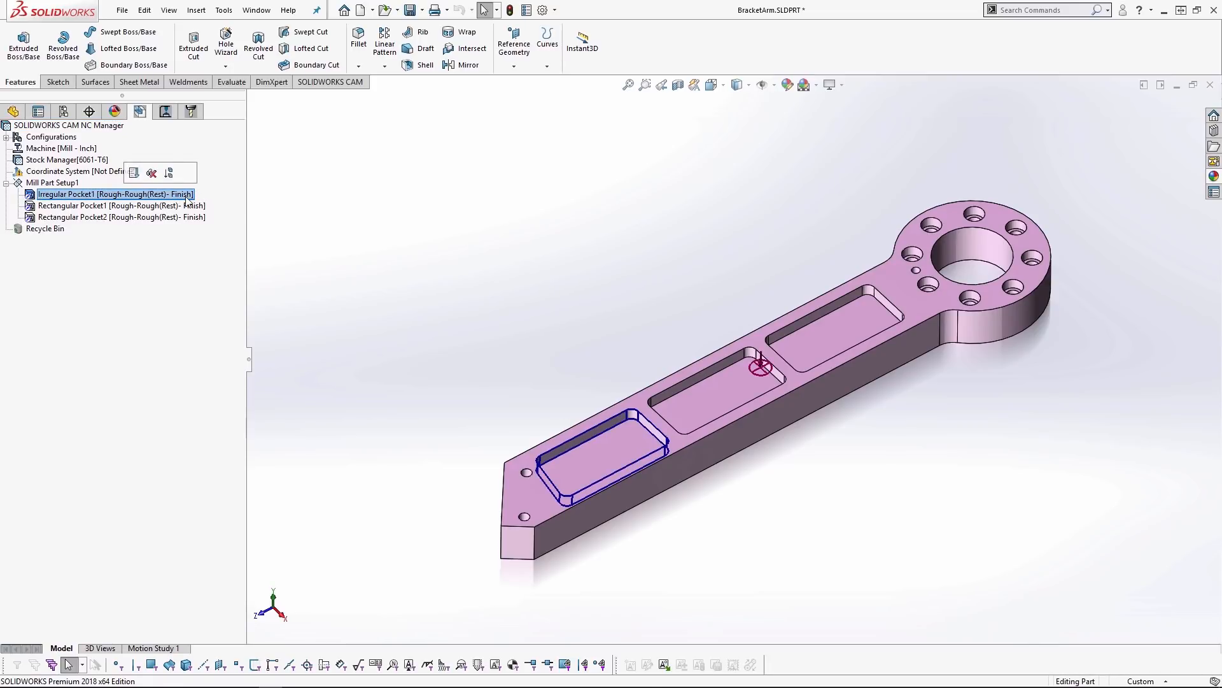
{"action": "left_click", "coordinate": [166, 112]}
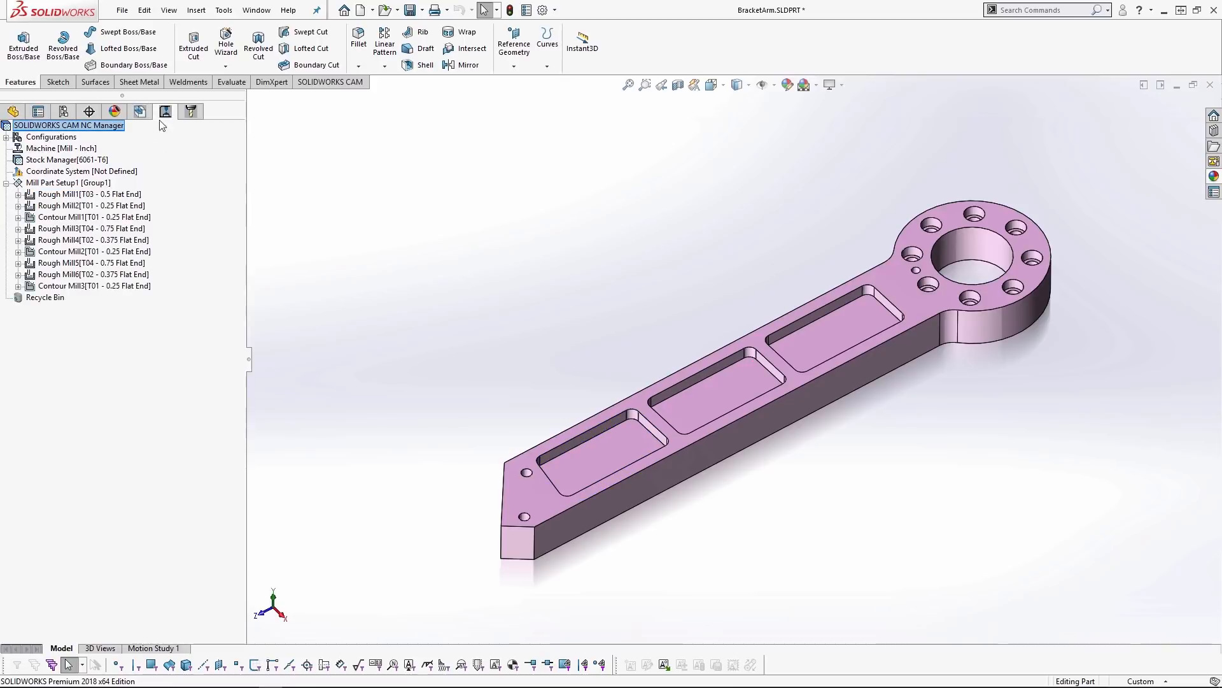
- Compare the toolpaths of Rough Mill1 and Rough Mill2 in the pocket nearest the bracket arm's pointed end
{"action": "left_click", "coordinate": [123, 194]}
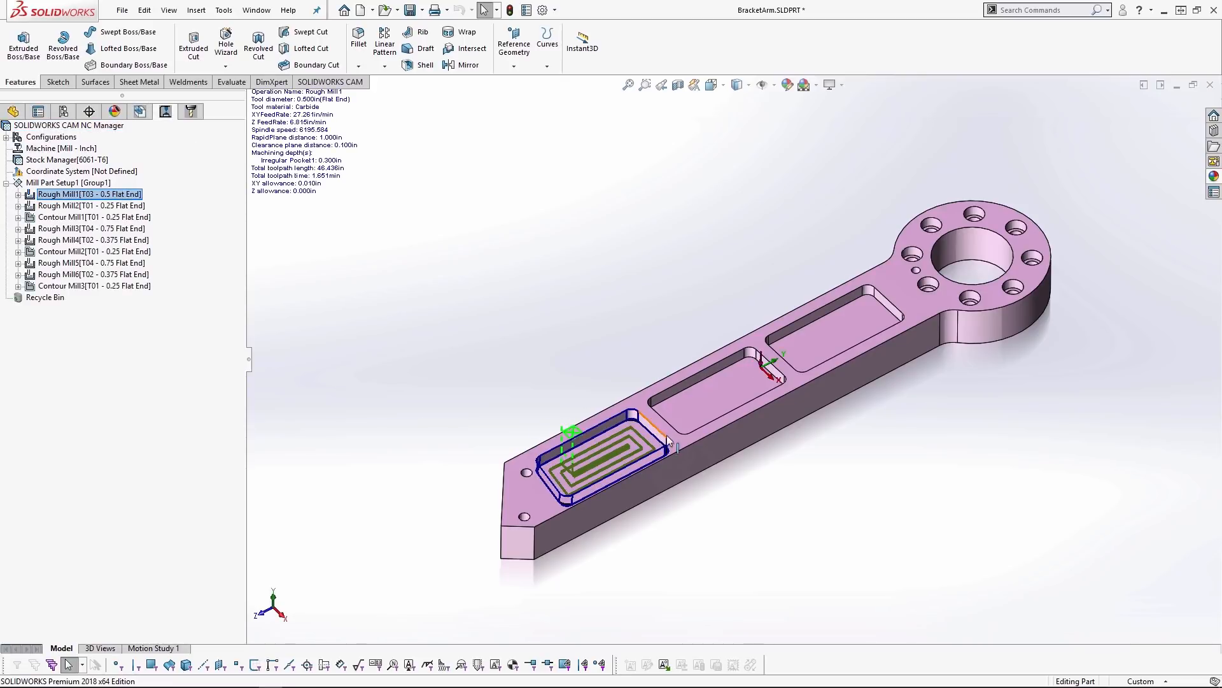
{"action": "scroll", "coordinate": [579, 491], "scroll_direction": "down", "scroll_amount": 10}
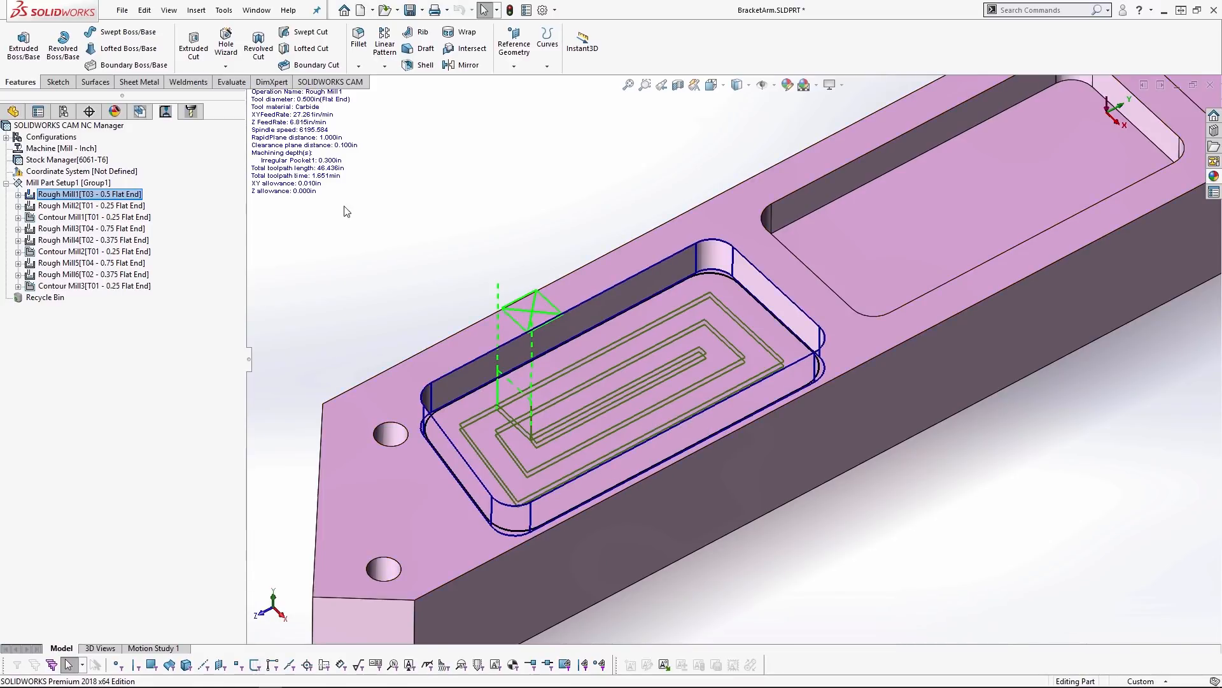
{"action": "left_click", "coordinate": [133, 207]}
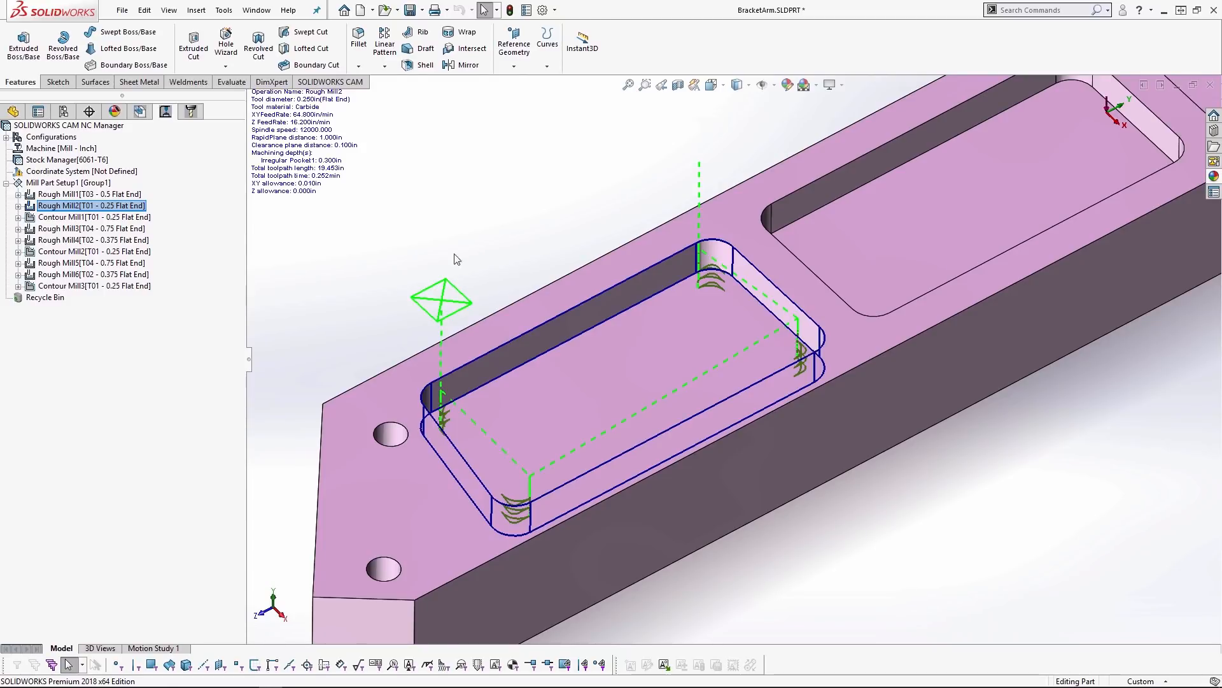
{"action": "left_click", "coordinate": [120, 195]}
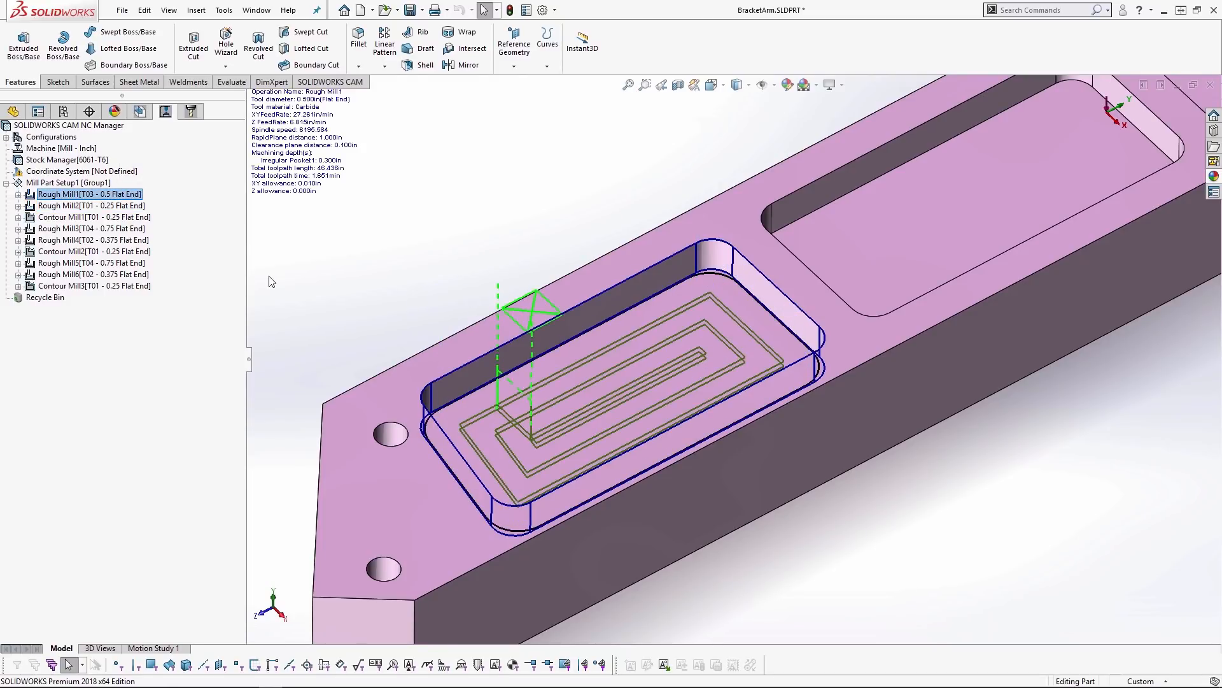
{"action": "left_click", "coordinate": [163, 206]}
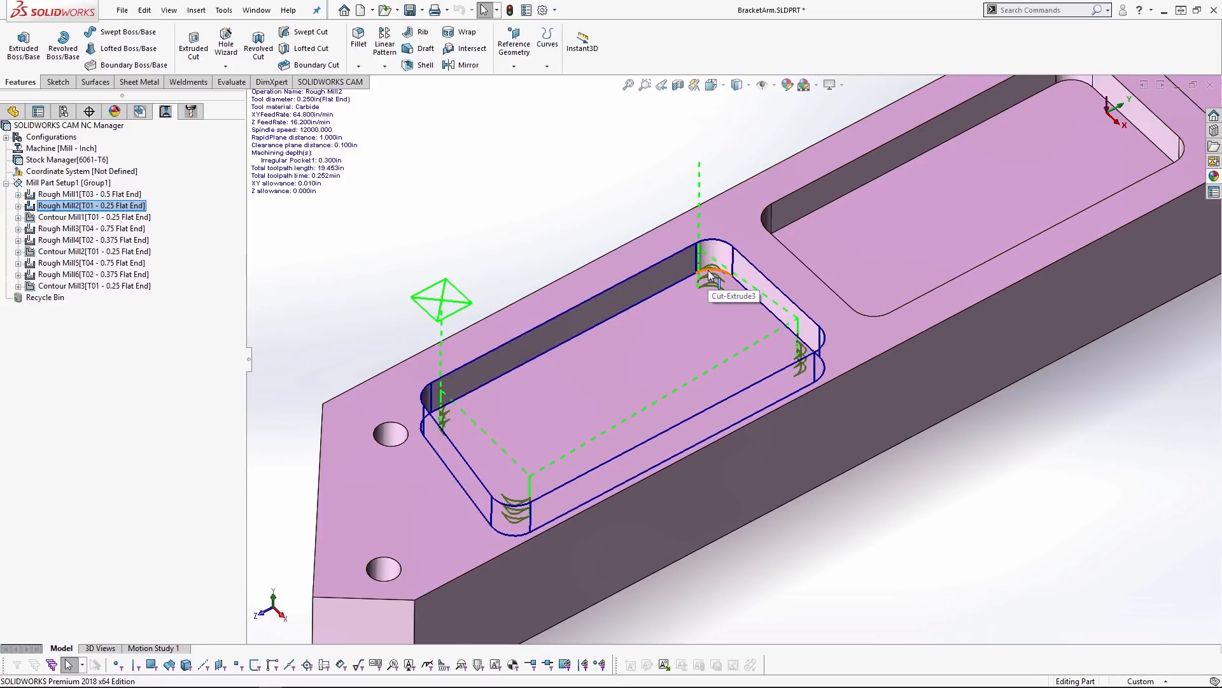
- Edit Rough Mill2's roughing parameters, setting rest machining to No, and preview the toolpath
{"action": "double_click", "coordinate": [132, 207]}
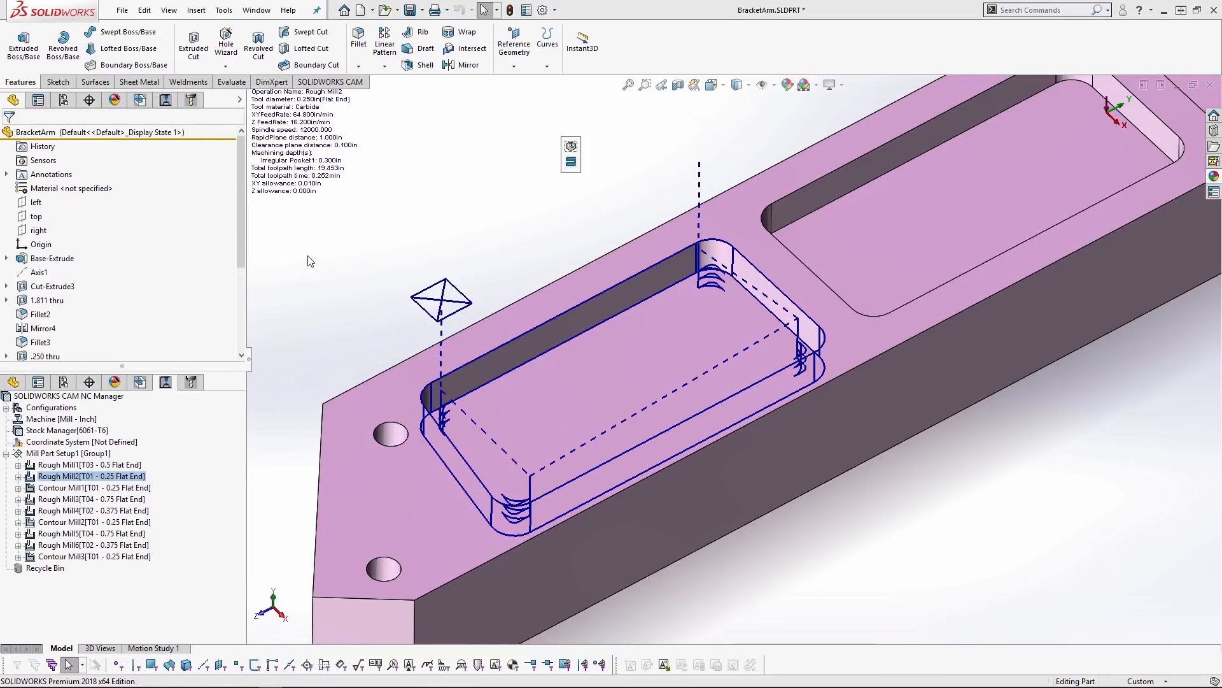
{"action": "left_click", "coordinate": [278, 167]}
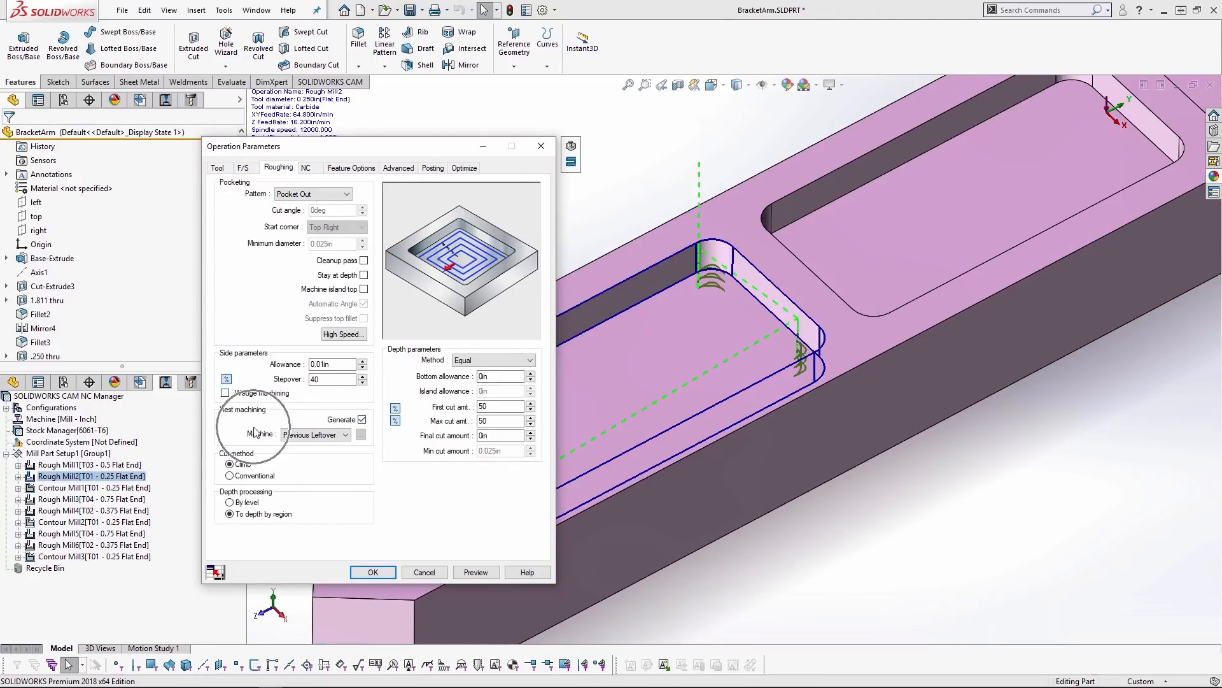
{"action": "left_click", "coordinate": [315, 435]}
{"action": "left_click", "coordinate": [321, 445]}
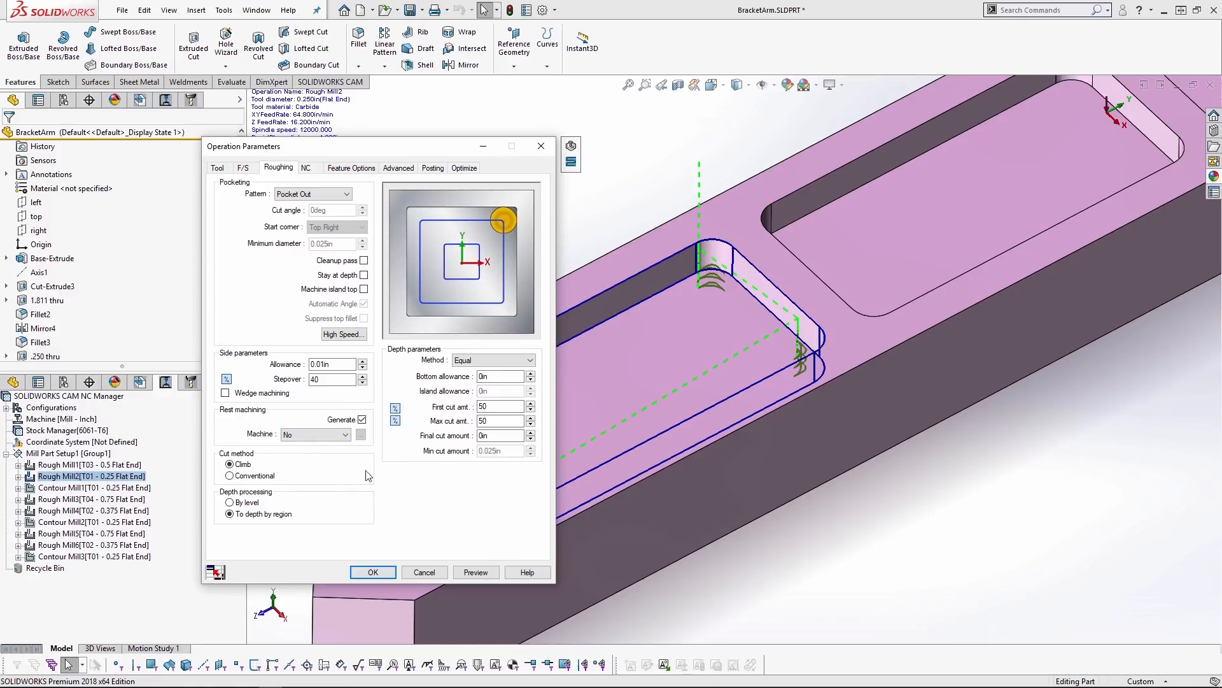
{"action": "left_click", "coordinate": [484, 573]}
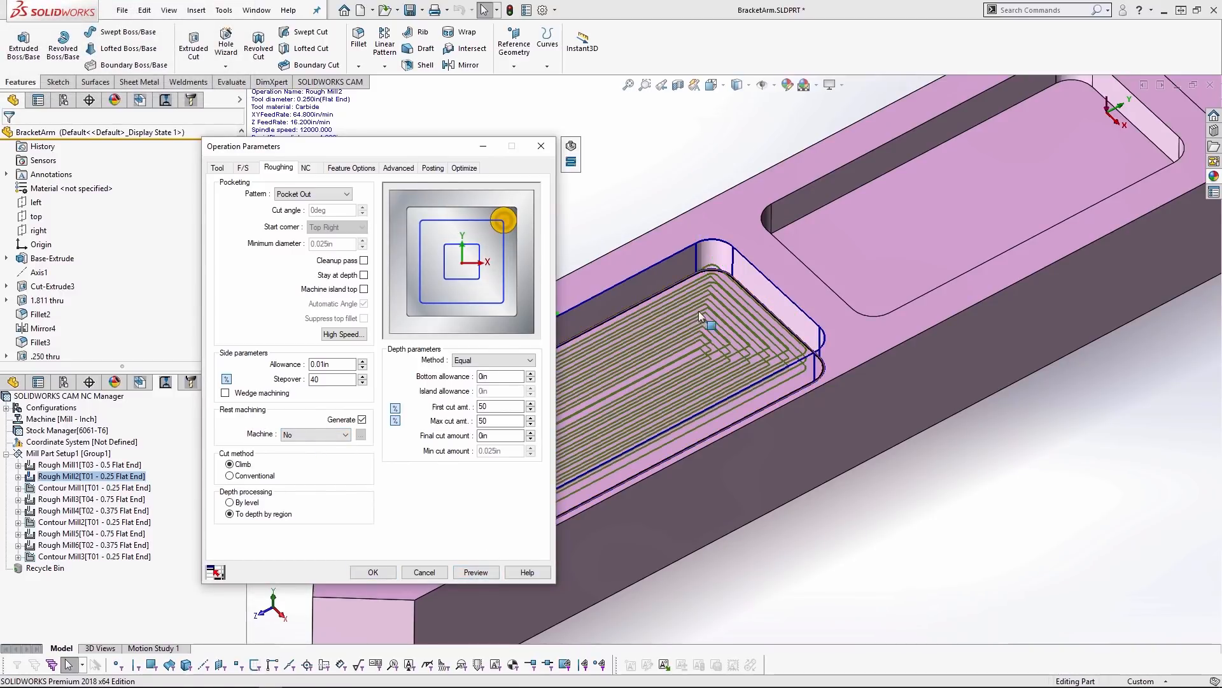
- Set Rough Mill2's rest machining to From WIP and review the operations used to compute WIP, leaving that selection unchanged
{"action": "left_click", "coordinate": [346, 434]}
{"action": "left_click", "coordinate": [325, 459]}
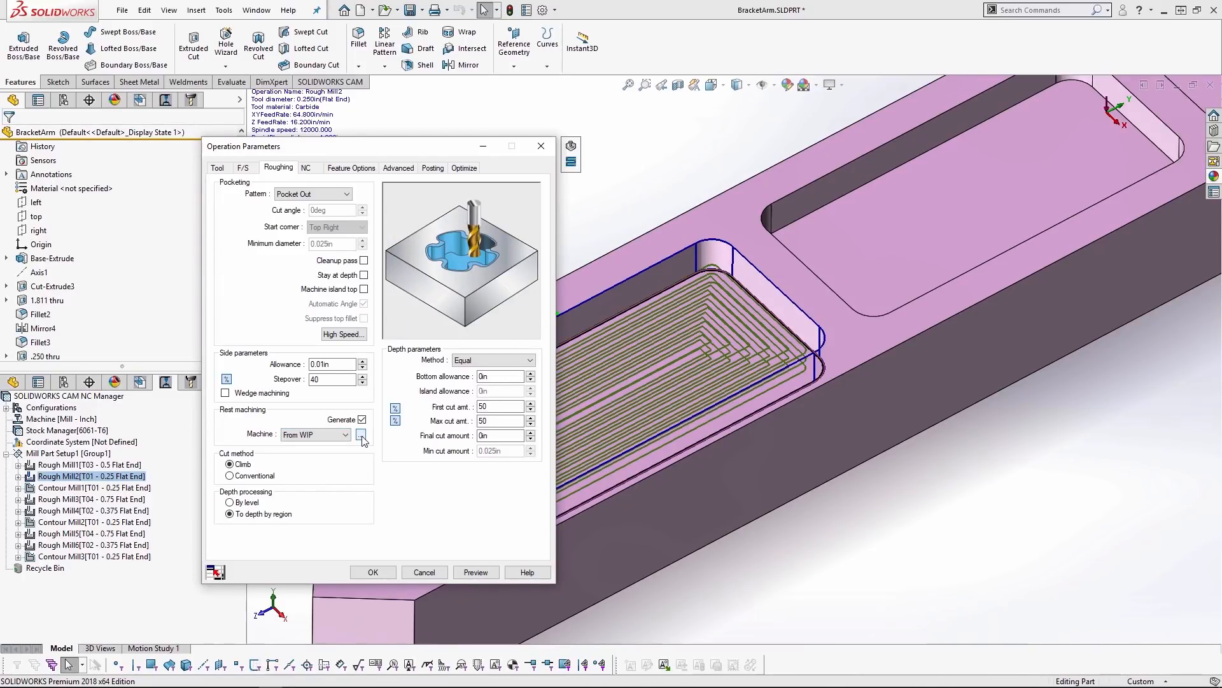
{"action": "left_click", "coordinate": [362, 436]}
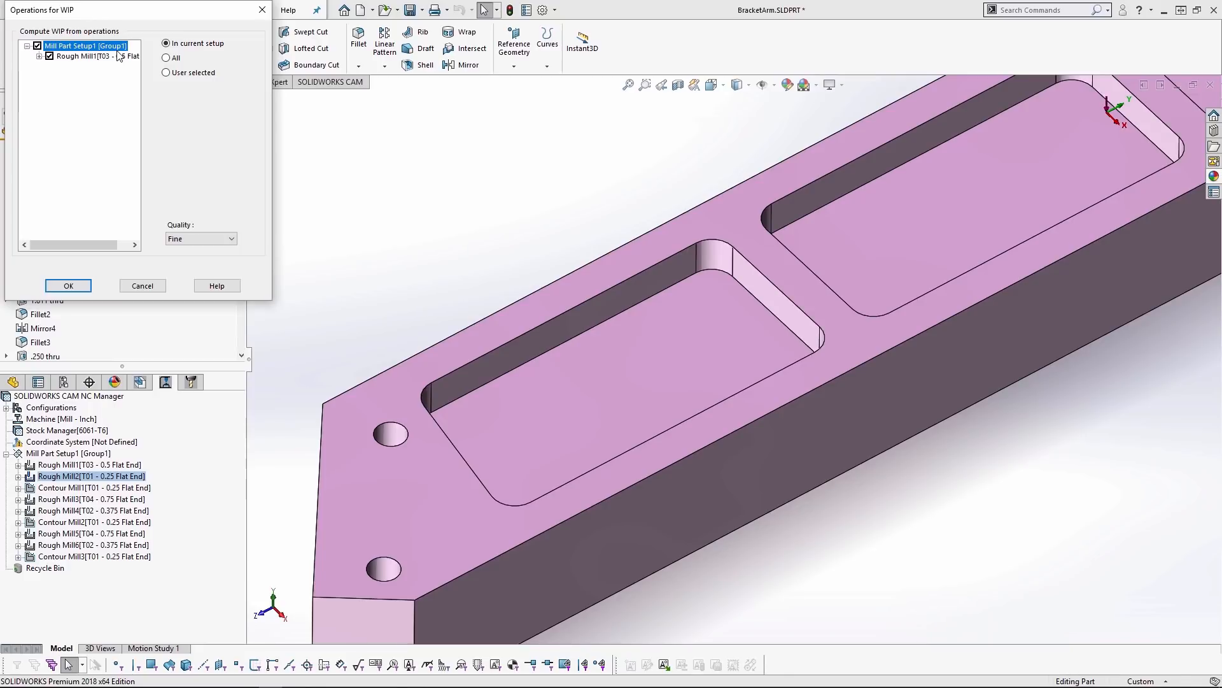
{"action": "left_click", "coordinate": [142, 286]}
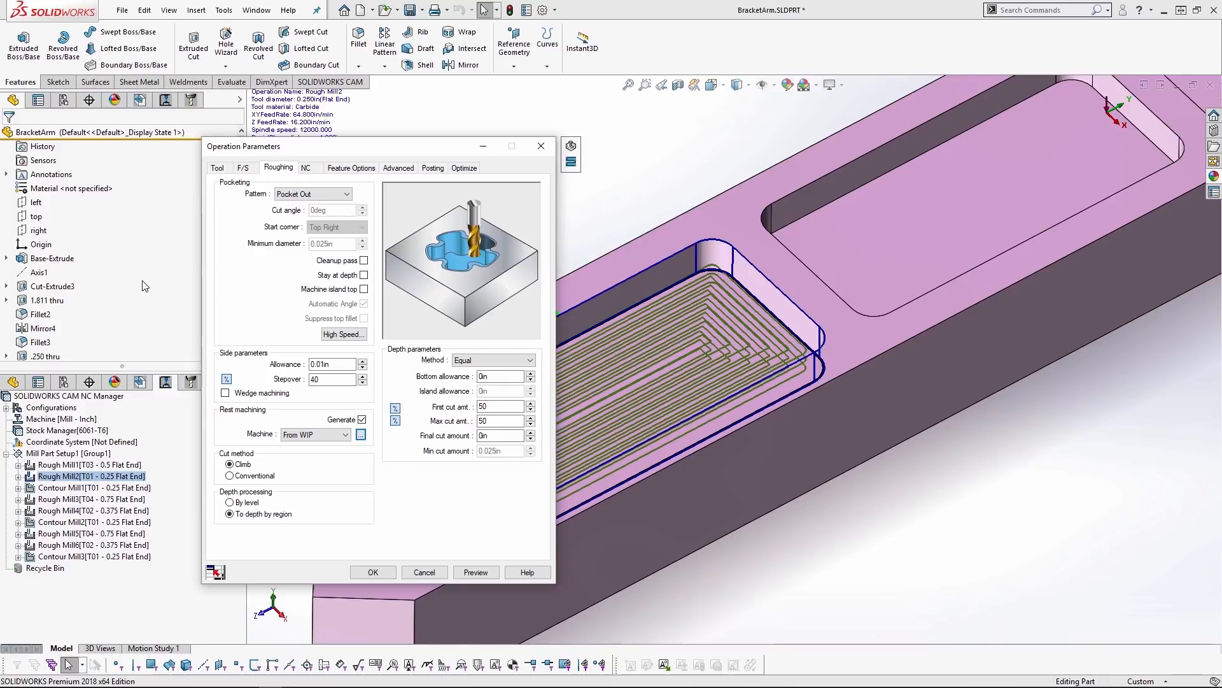
- Try Previous Leftover as Rough Mill2's rest machining method, and close the operation parameters without saving
{"action": "left_click", "coordinate": [330, 435]}
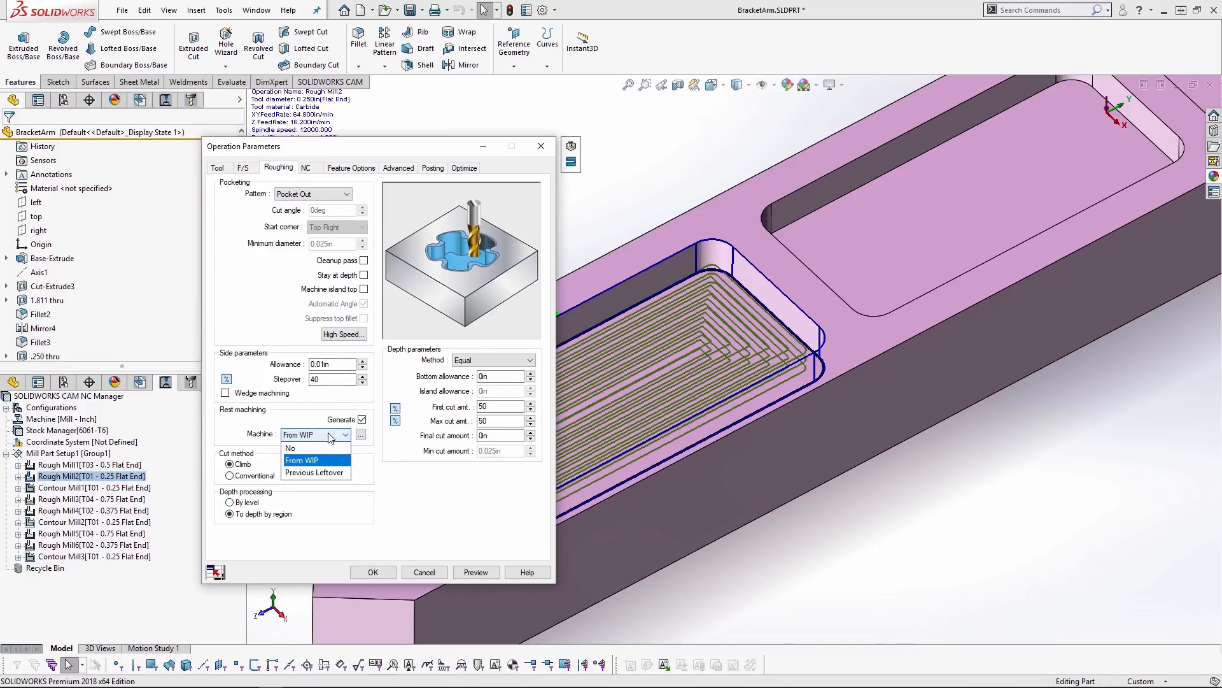
{"action": "left_click", "coordinate": [328, 473]}
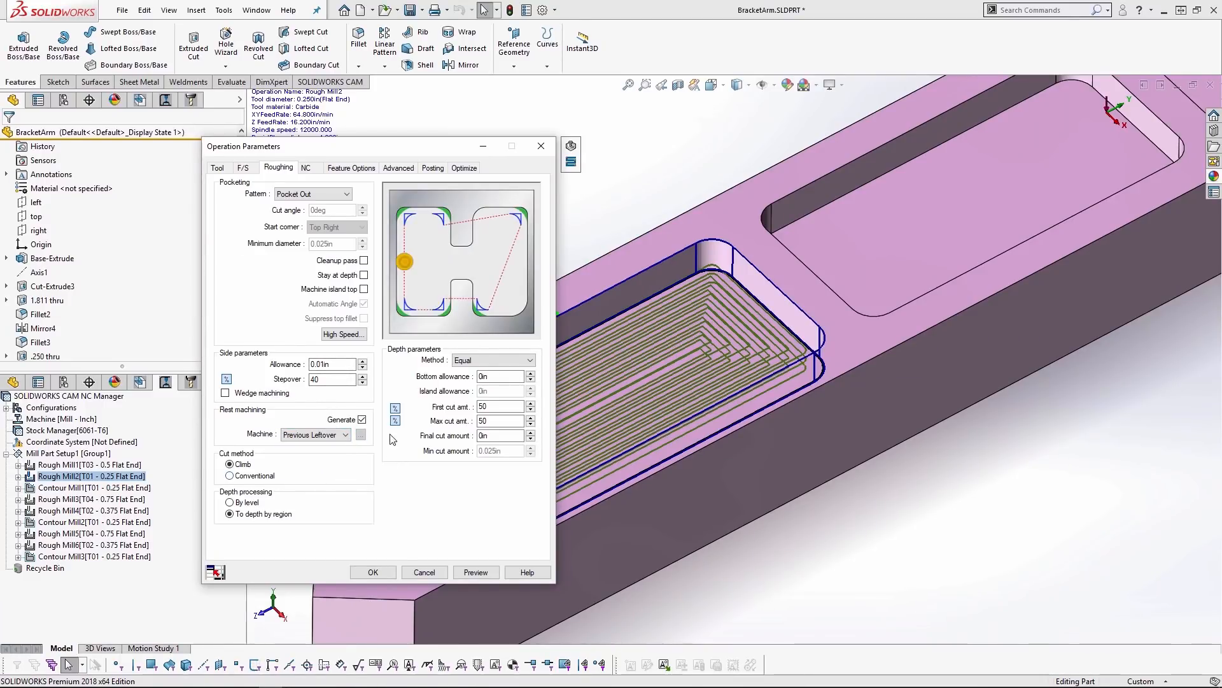
{"action": "left_click", "coordinate": [344, 435]}
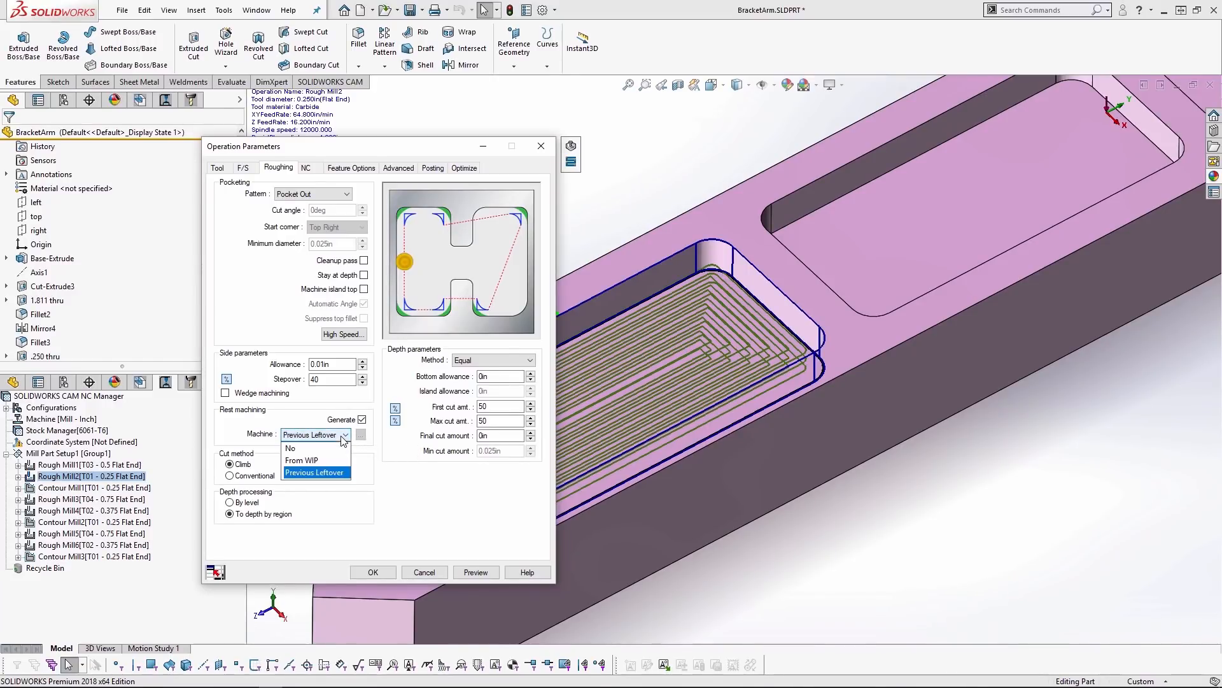
{"action": "left_click", "coordinate": [319, 472]}
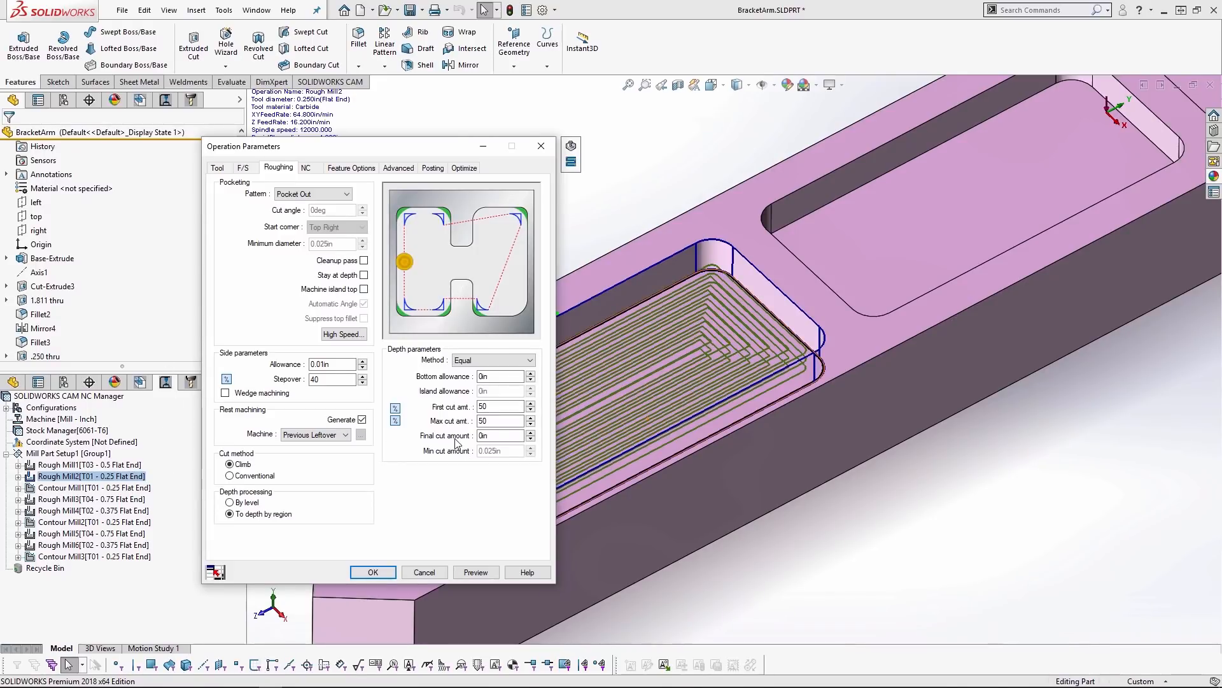
{"action": "left_click", "coordinate": [328, 435]}
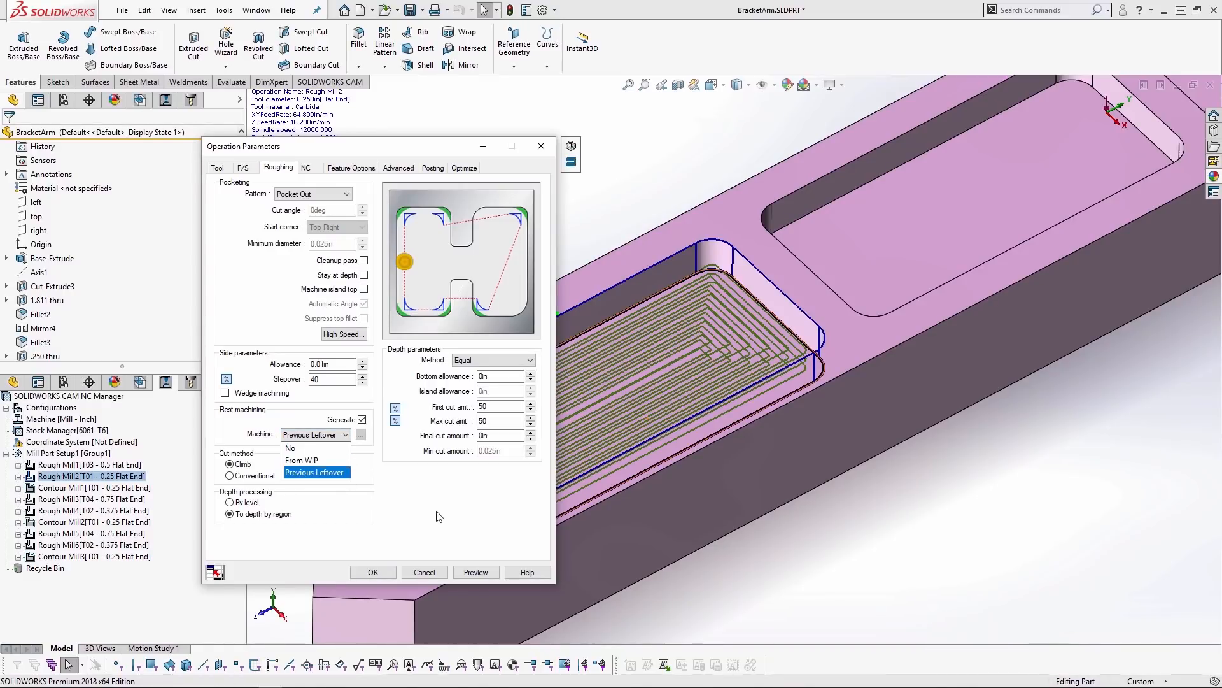
{"action": "left_click", "coordinate": [314, 460]}
{"action": "left_click", "coordinate": [425, 572]}
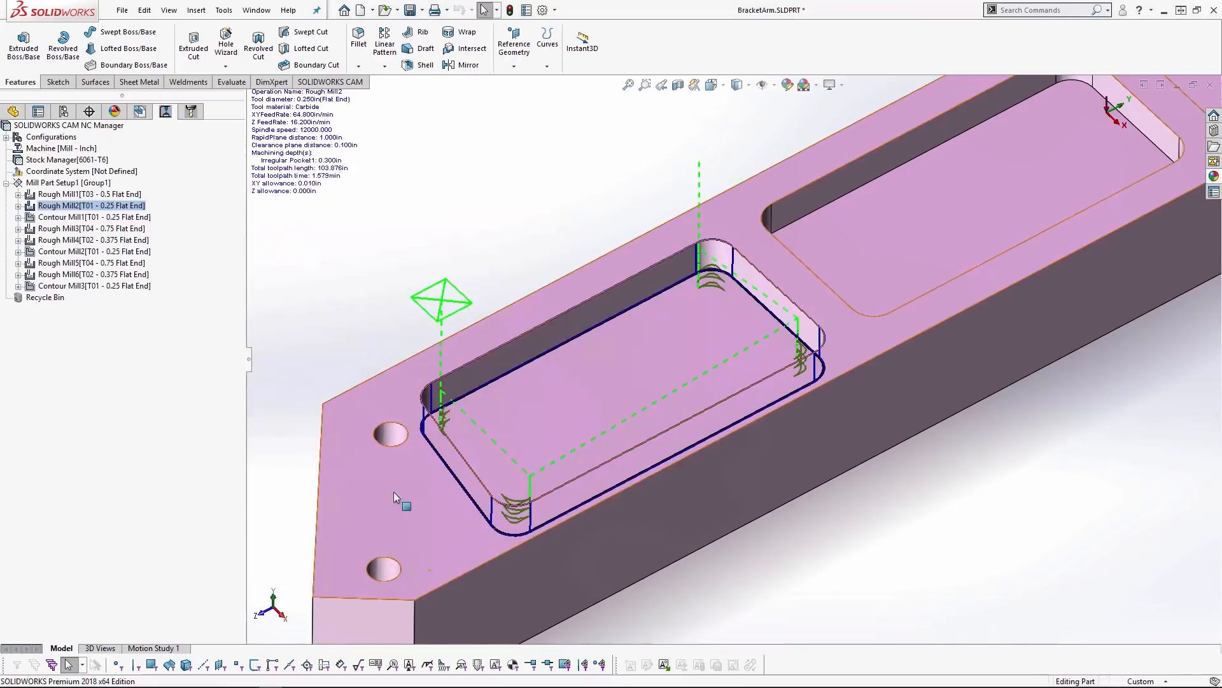
- Edit Rough Mill6's roughing parameters, setting rest machining to From WIP, and display the operations used to compute WIP
{"action": "left_click", "coordinate": [64, 276]}
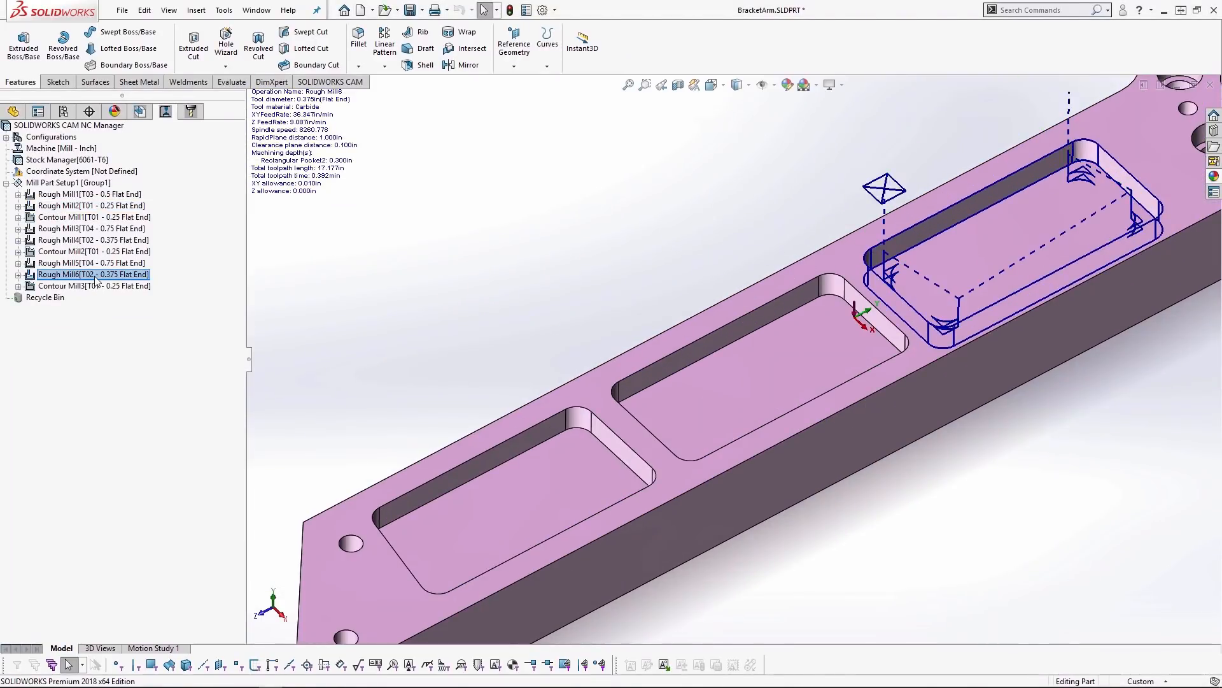
{"action": "double_click", "coordinate": [94, 276]}
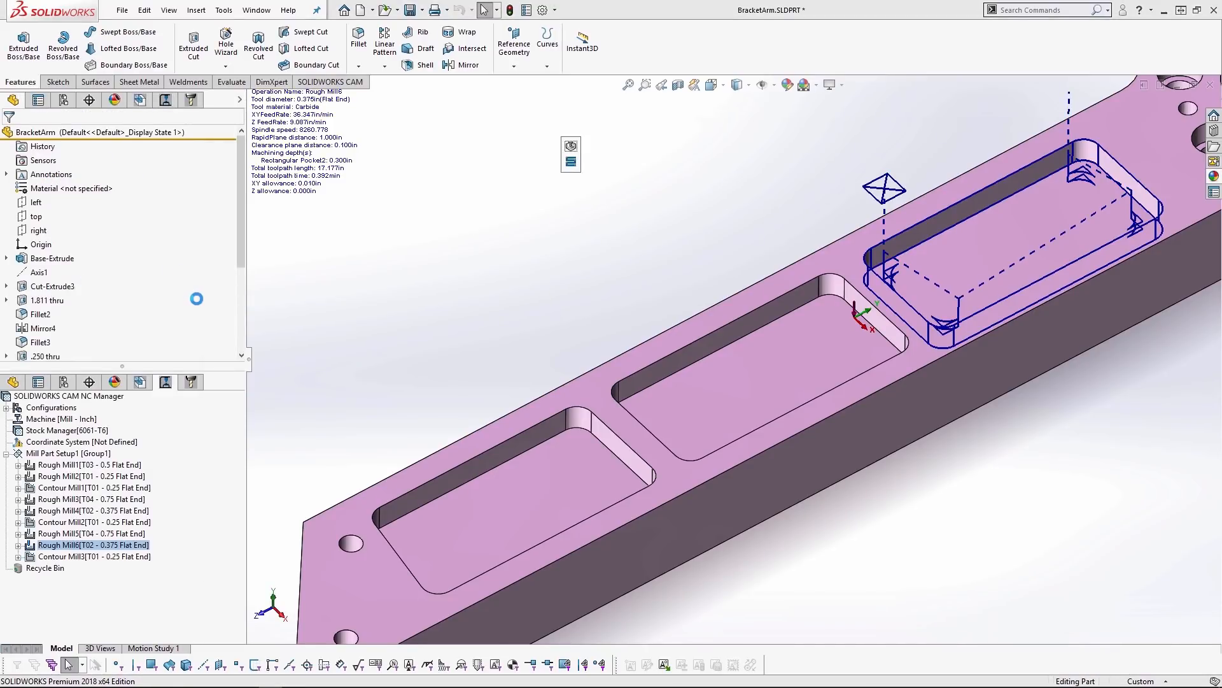
{"action": "left_click", "coordinate": [345, 435]}
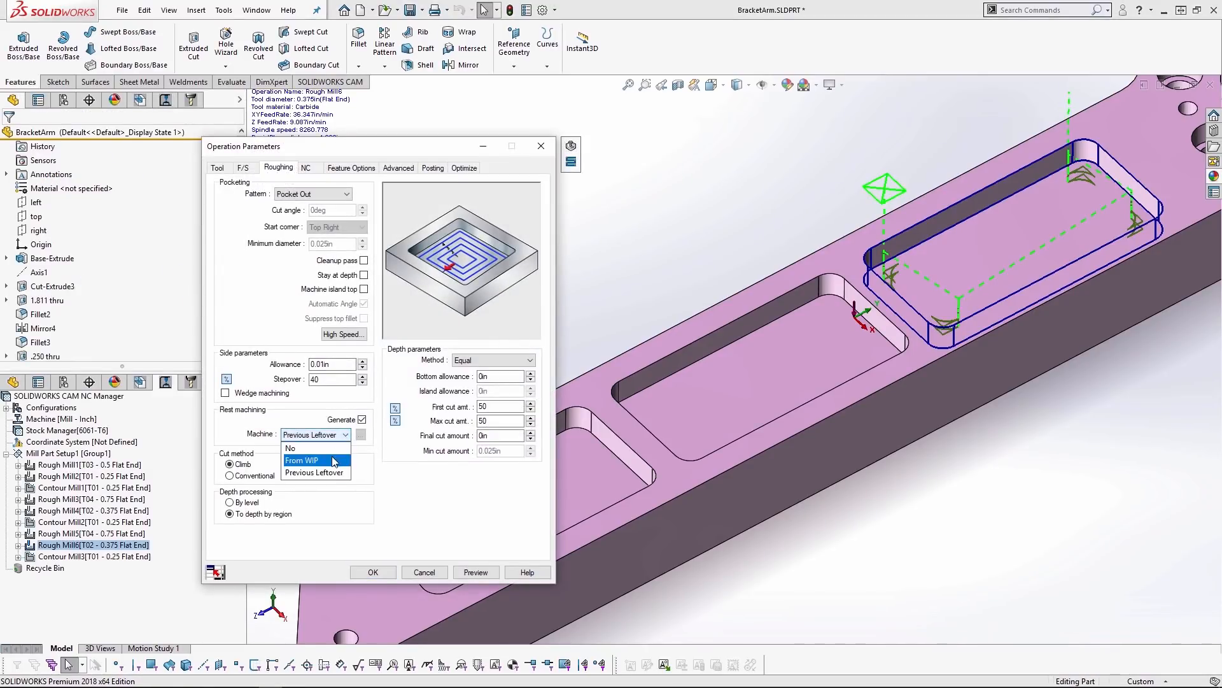
{"action": "left_click", "coordinate": [336, 460]}
{"action": "left_click", "coordinate": [361, 435]}
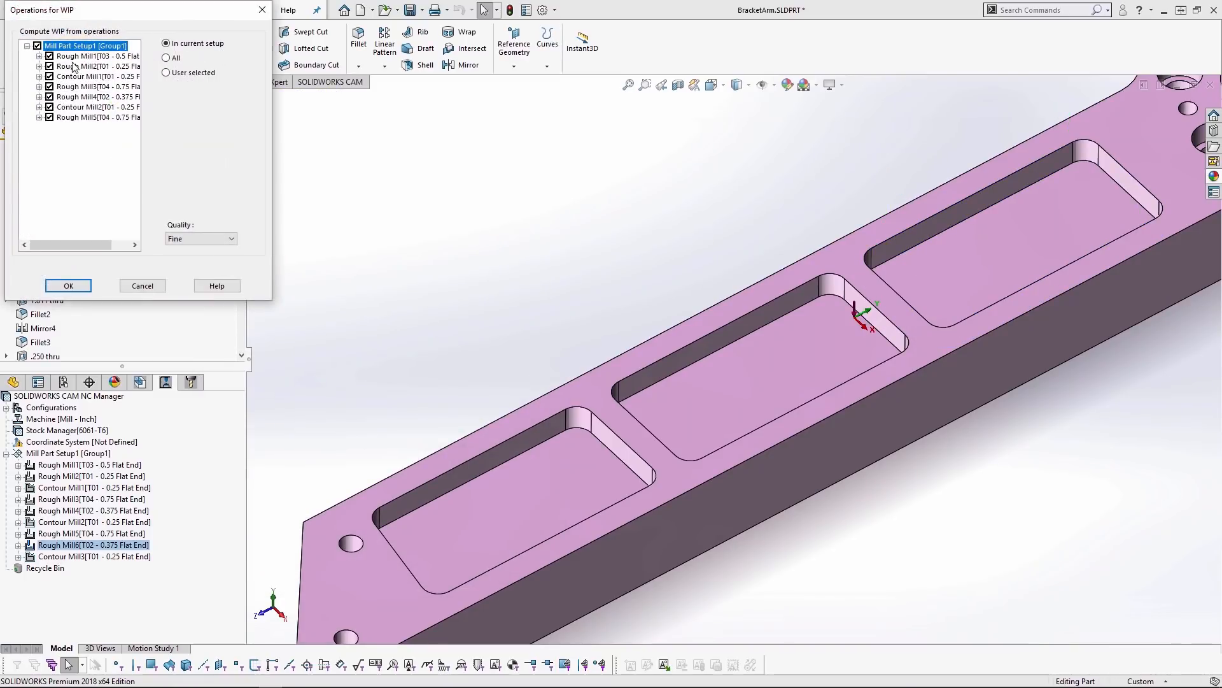
- Exclude every operation except Rough Mill5 from the WIP computation, and discard the selection and Rough Mill6's parameter edits
{"action": "left_click", "coordinate": [50, 107]}
{"action": "left_click", "coordinate": [51, 97]}
{"action": "left_click", "coordinate": [50, 87]}
{"action": "left_click", "coordinate": [50, 76]}
{"action": "left_click", "coordinate": [50, 67]}
{"action": "left_click", "coordinate": [50, 56]}
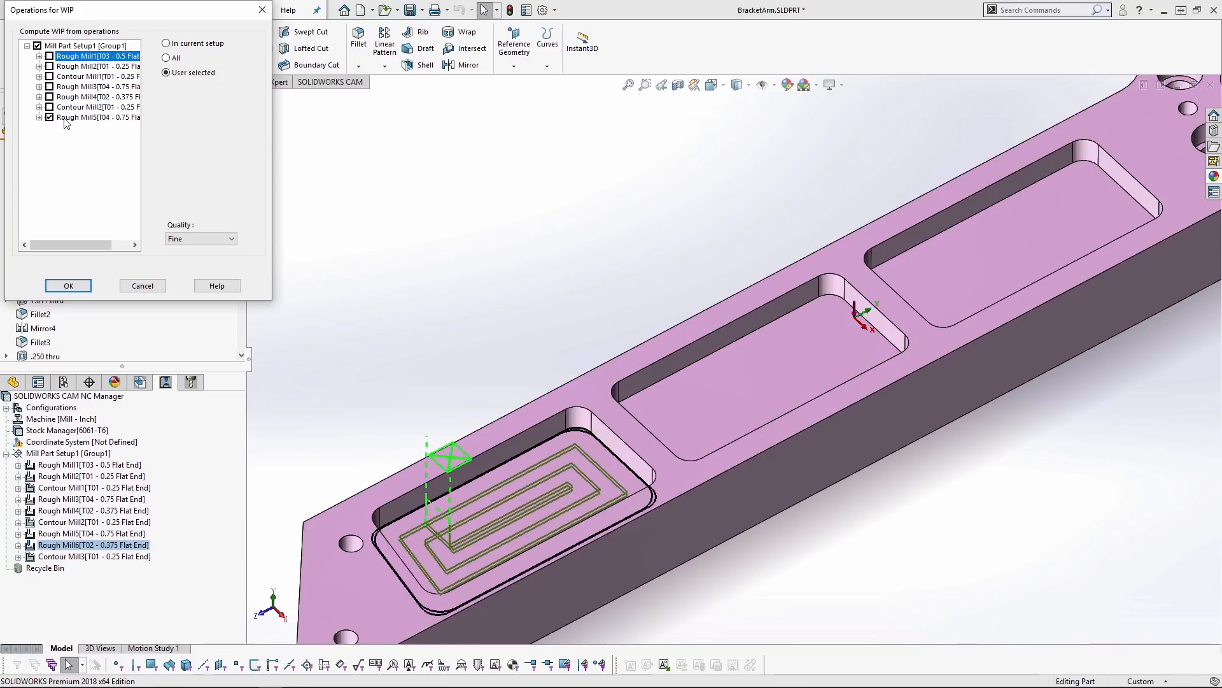
{"action": "left_click", "coordinate": [64, 119]}
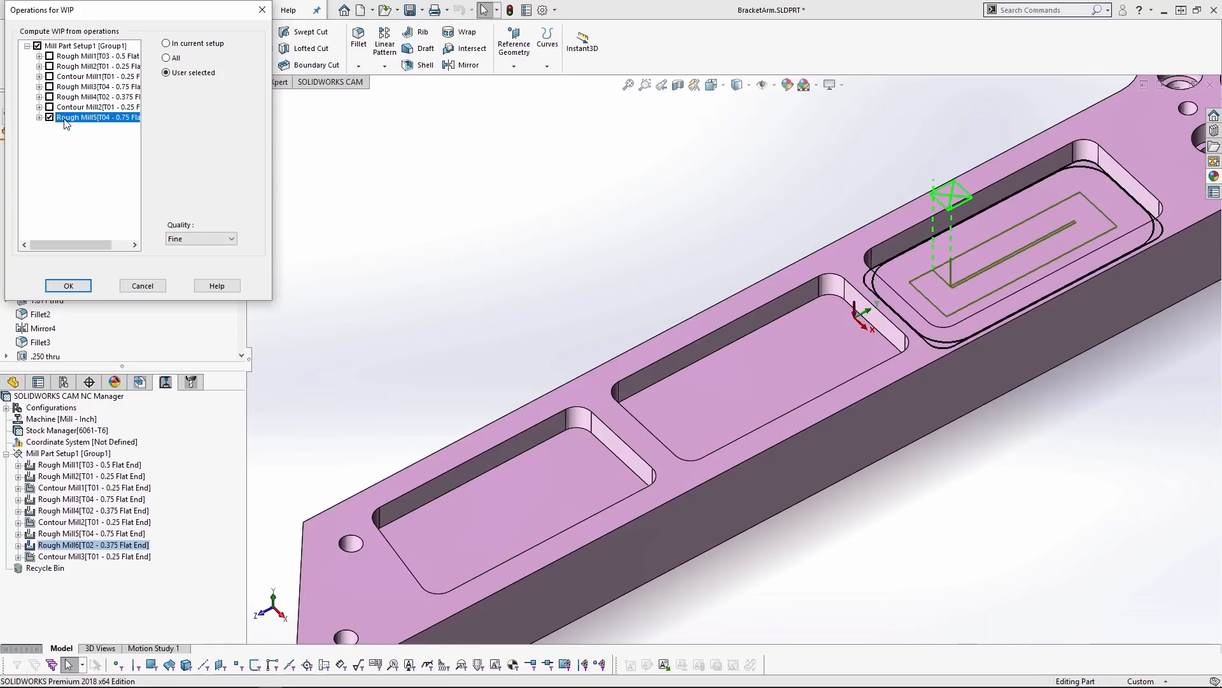
{"action": "left_click", "coordinate": [146, 288]}
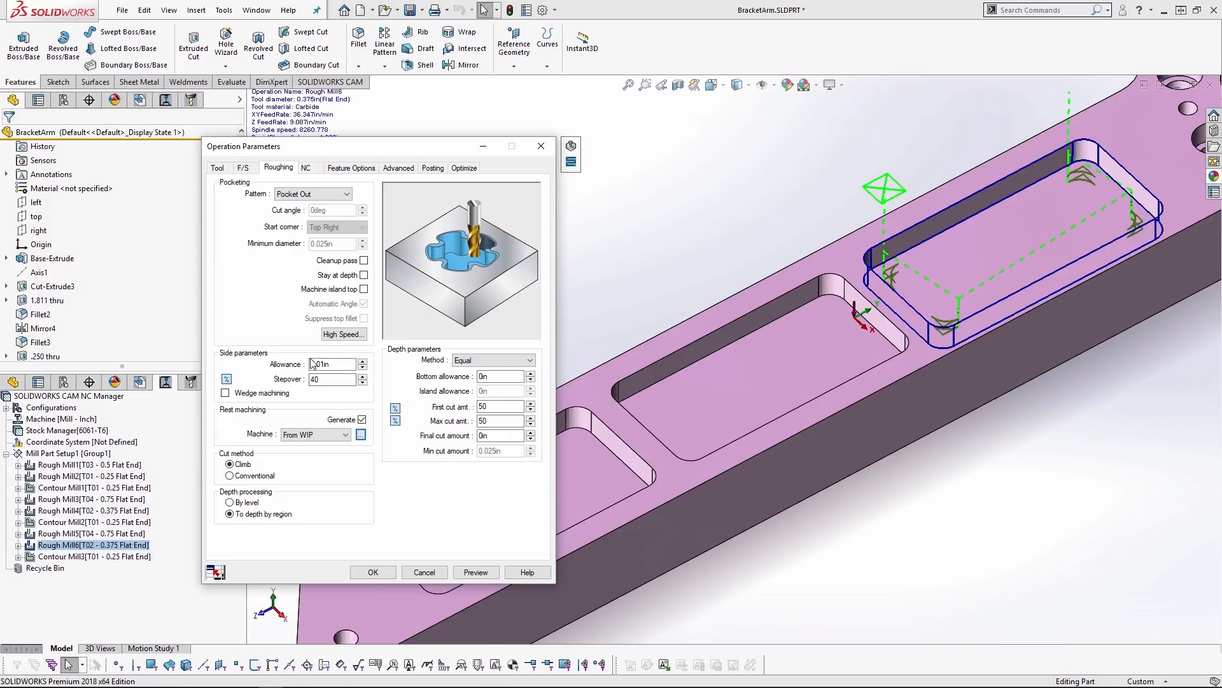
{"action": "left_click", "coordinate": [541, 146]}
{"action": "key", "text": "f"}
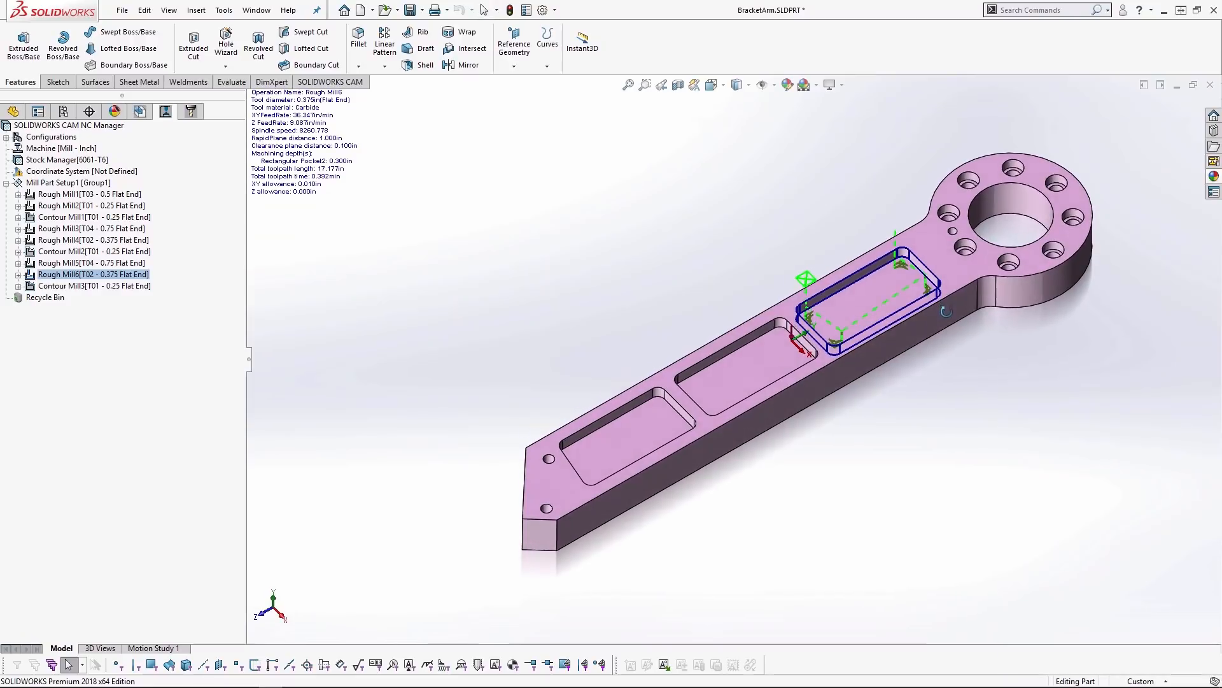